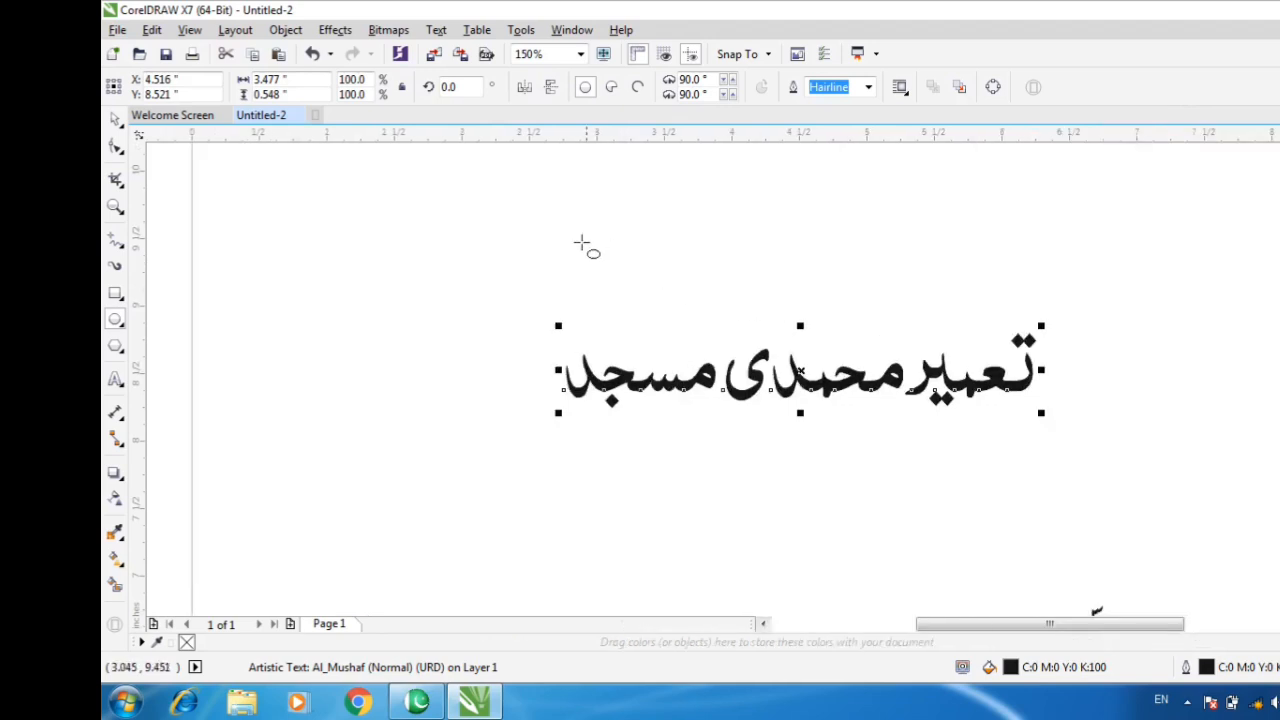
Draw a circle above the Urdu text, move the text clear of it, and set the circle's size to 1.5 by 1.5 inches.
mouse_move(553, 217)
left_mouse_down()
mouse_move(757, 407)
mouse_move(1034, 478)
left_mouse_up()
key("space")
left_click(714, 340)
left_click_drag(291, 81, 178, 72)
type("1.5")
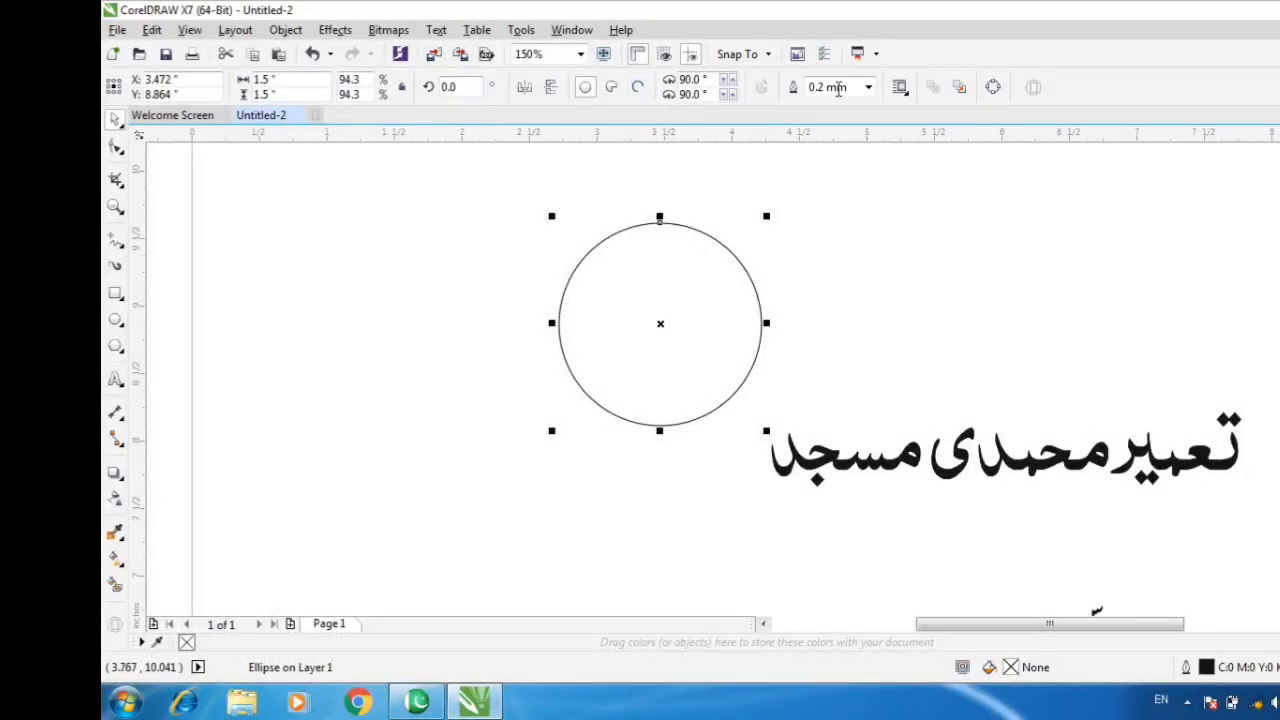
left_click(776, 188)
left_click(702, 264)
right_click(676, 296)
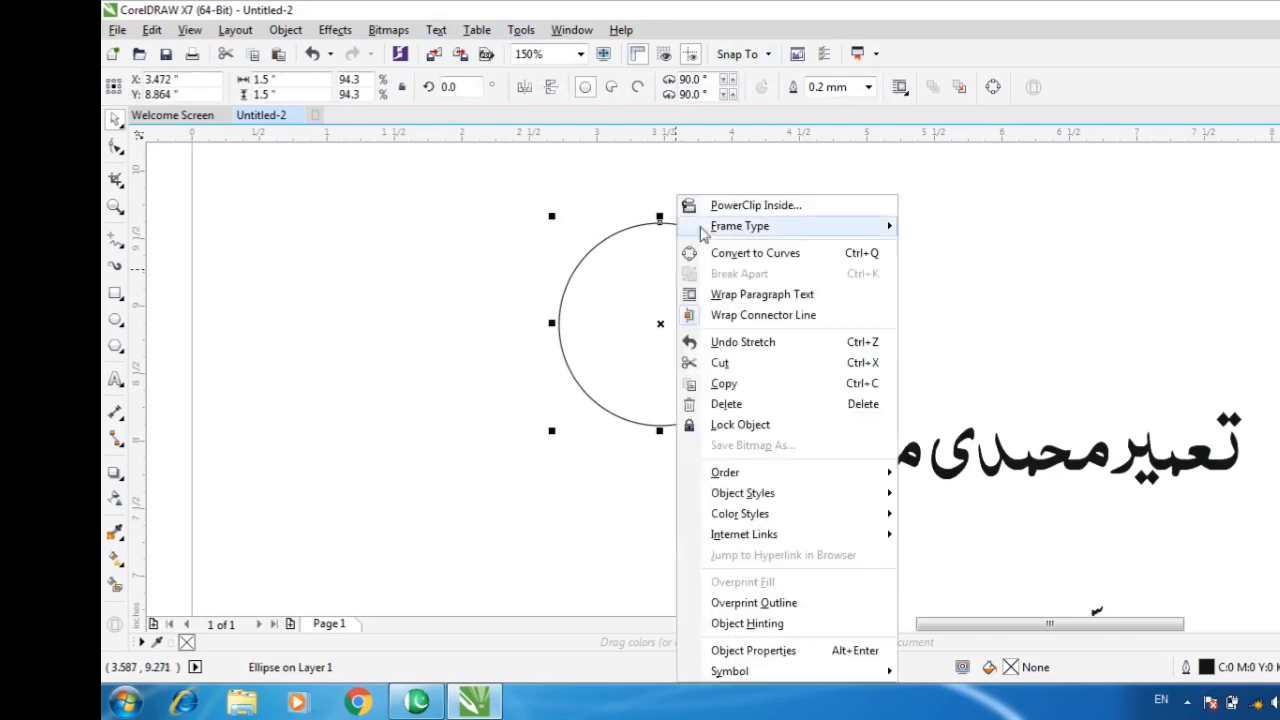
left_click(588, 252)
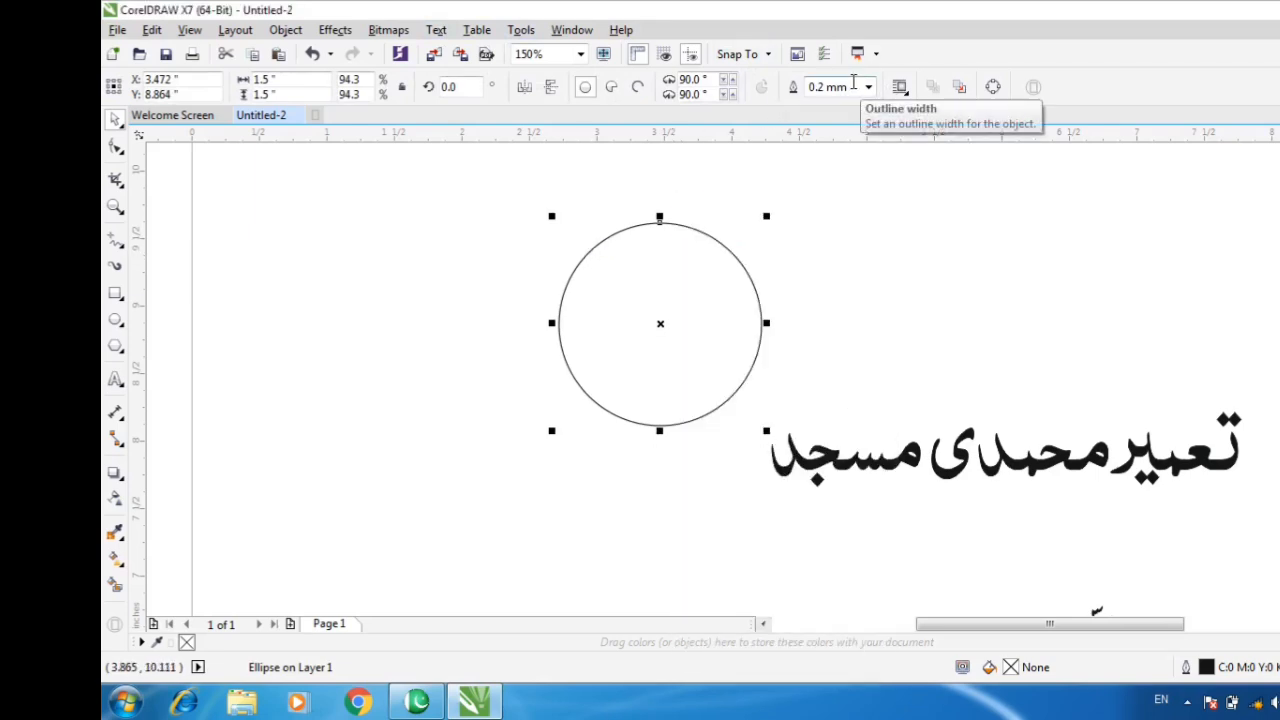
key("F12")
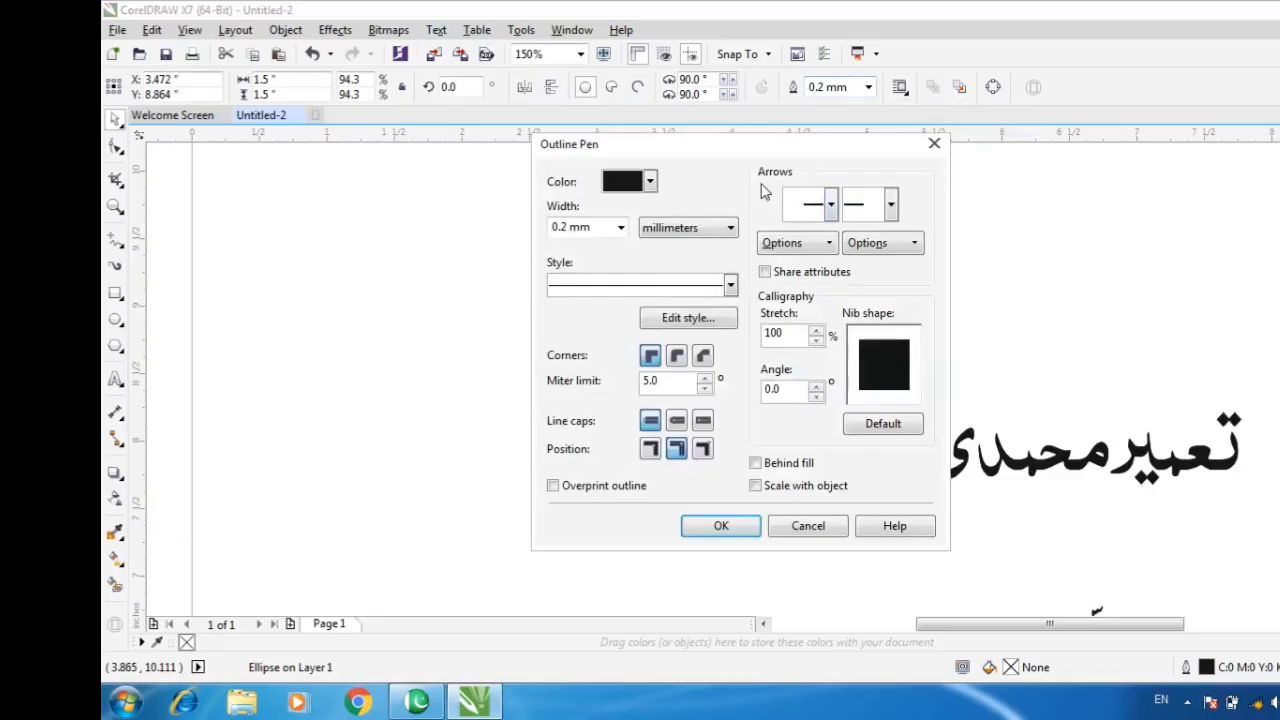
left_click(936, 146)
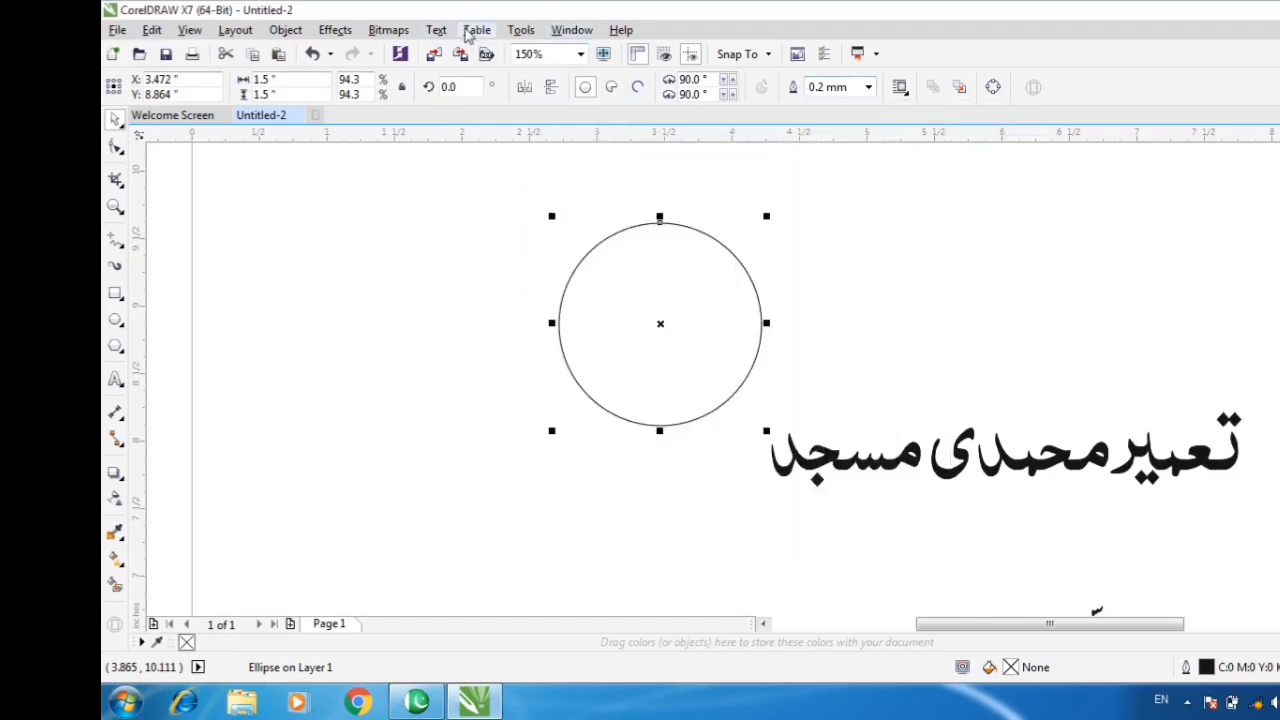
left_click(436, 30)
mouse_move(471, 300)
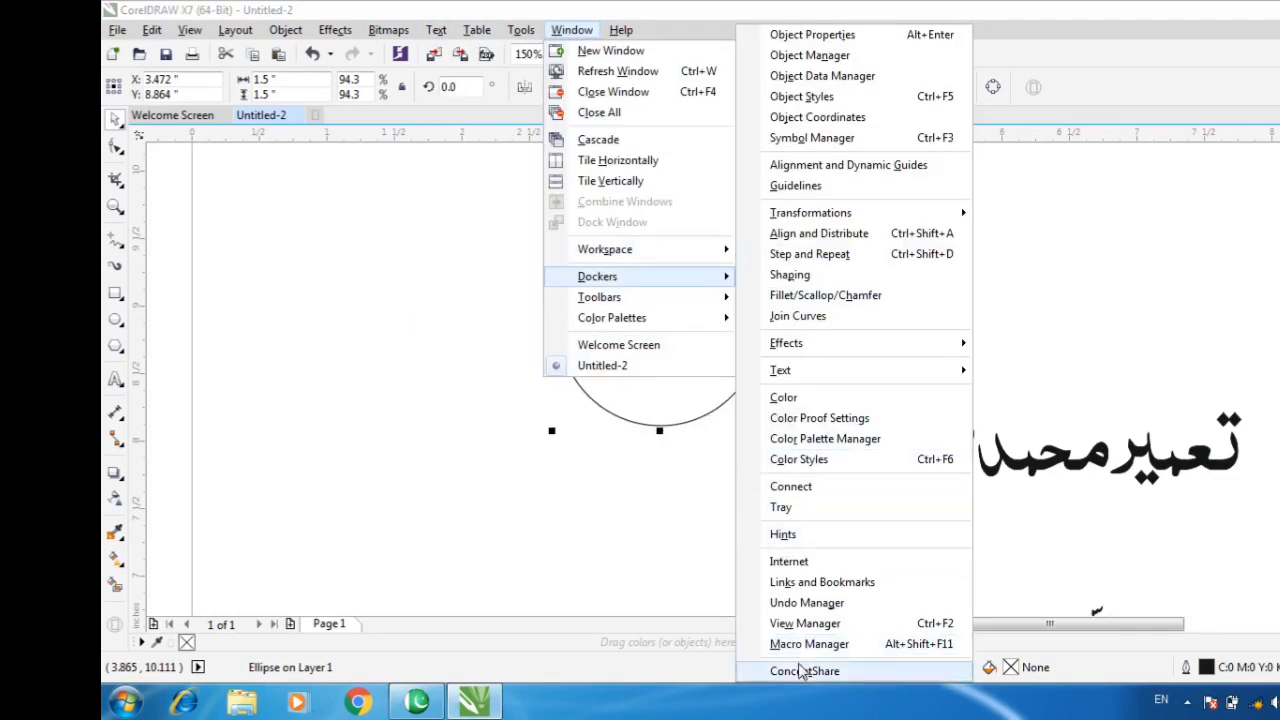
left_click(817, 228)
Change the circle's outline units to points and set the outline width to 1.5 pt.
key("F12")
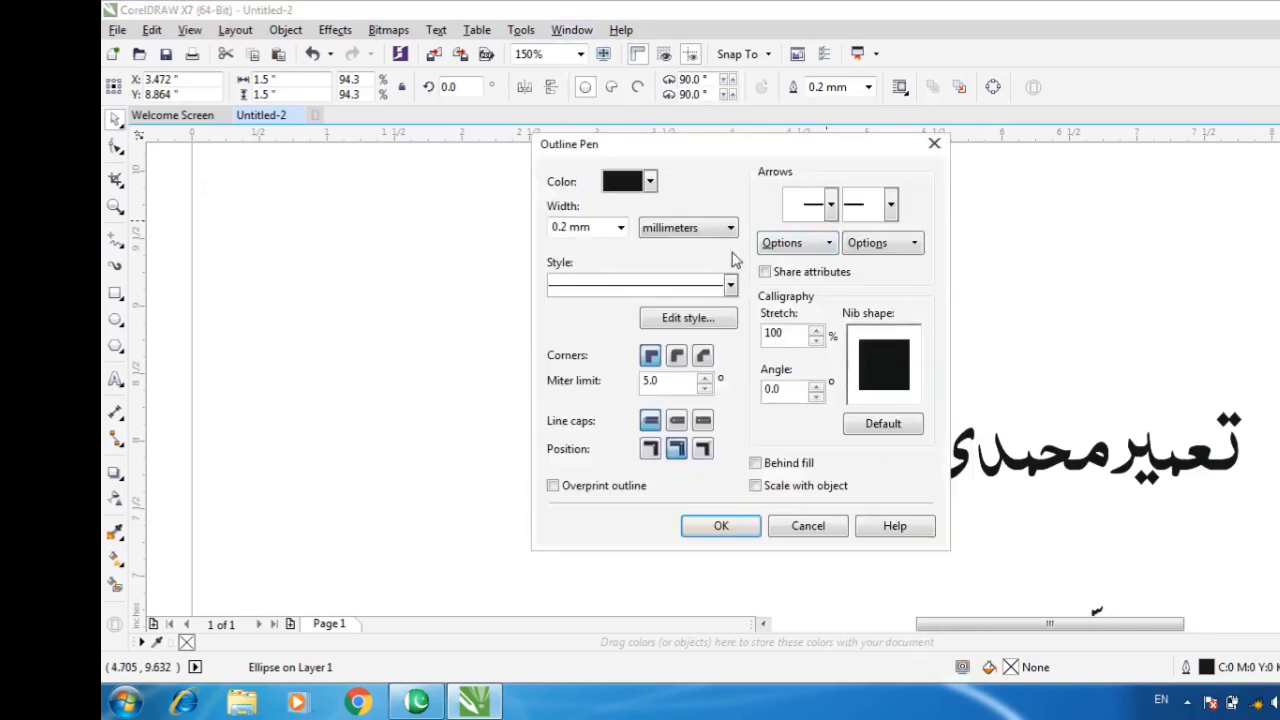
left_click(688, 228)
left_click(656, 289)
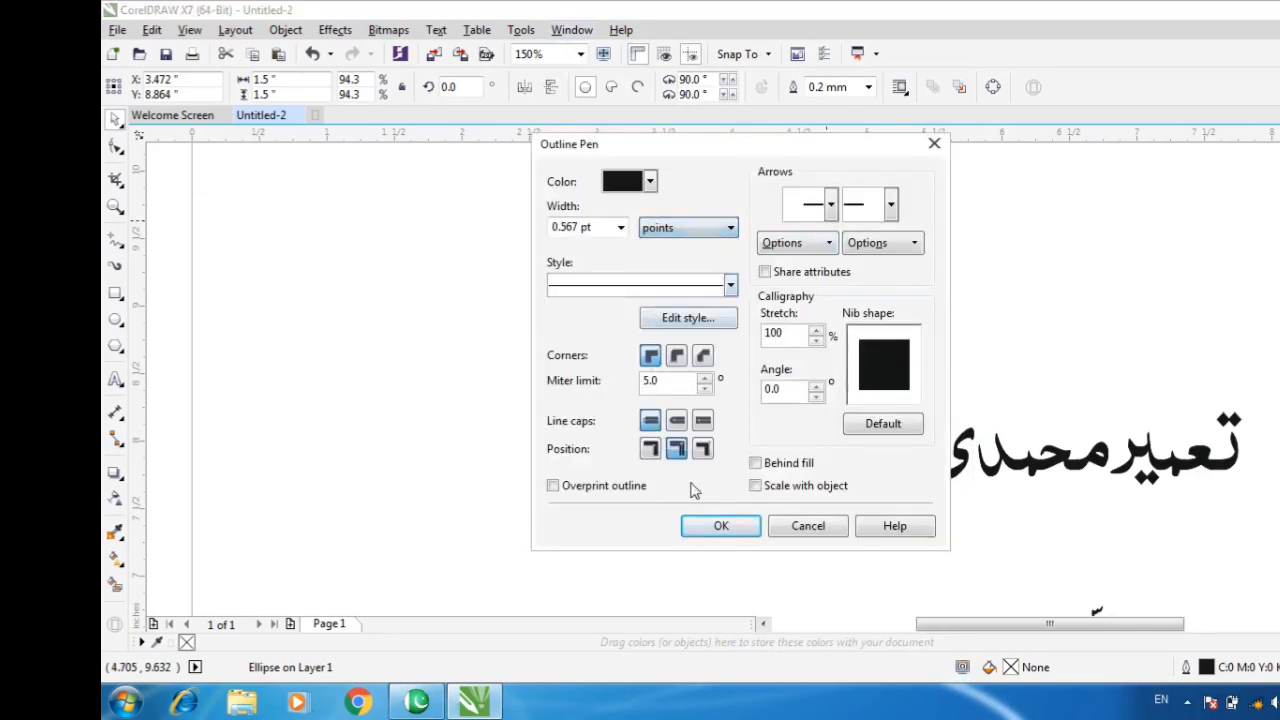
left_click(720, 526)
triple_click(829, 92)
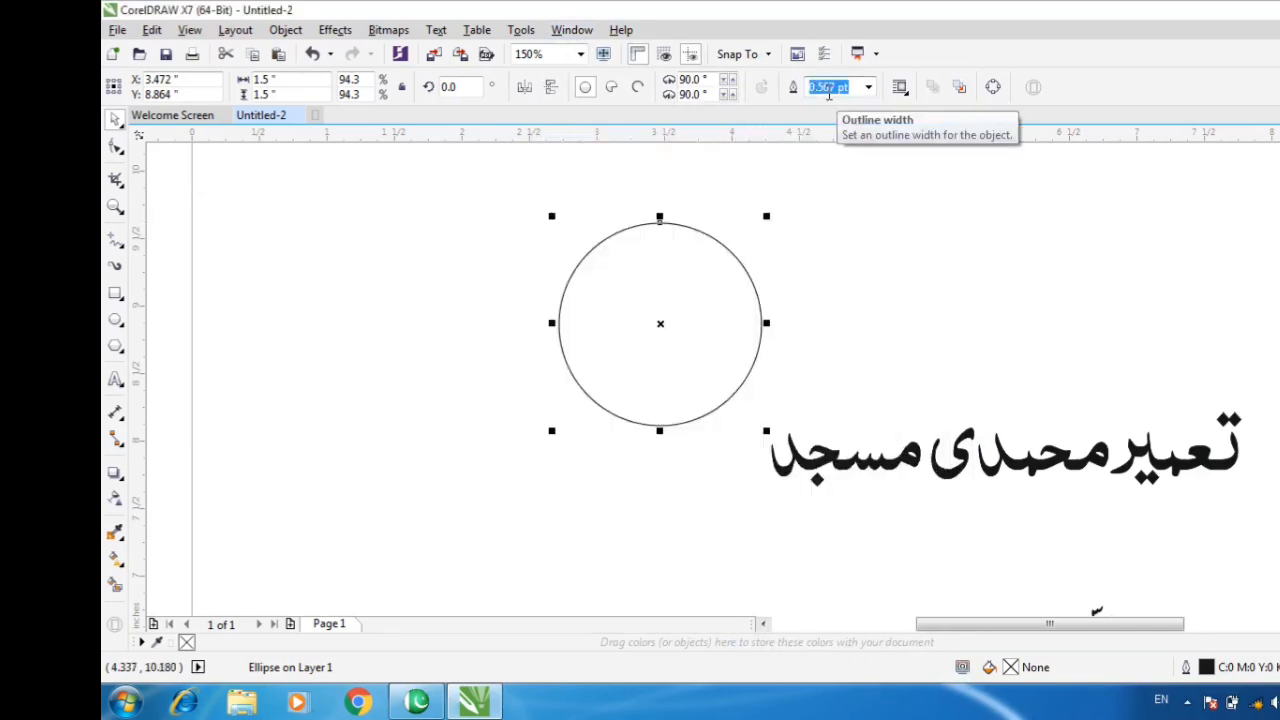
key("Return")
Turn the circle into an arc with a starting angle of 0 and an ending angle of 180 degrees.
left_click(637, 87)
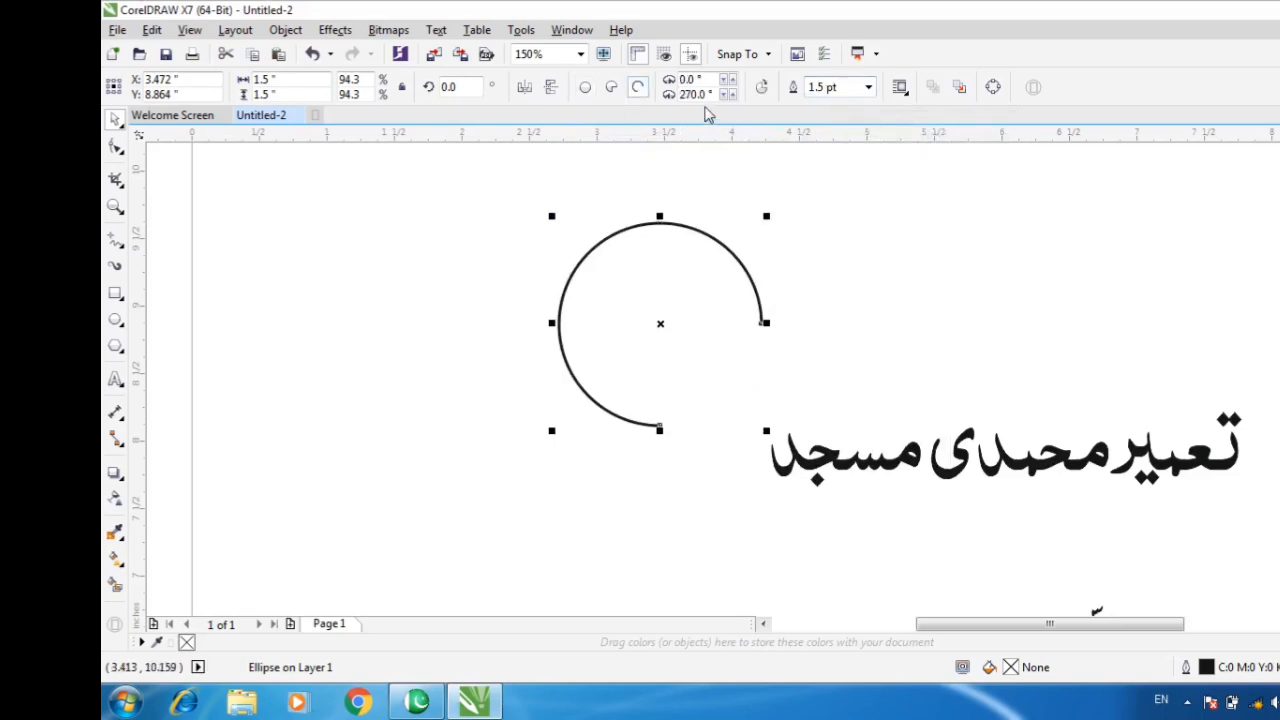
triple_click(716, 94)
type("1")
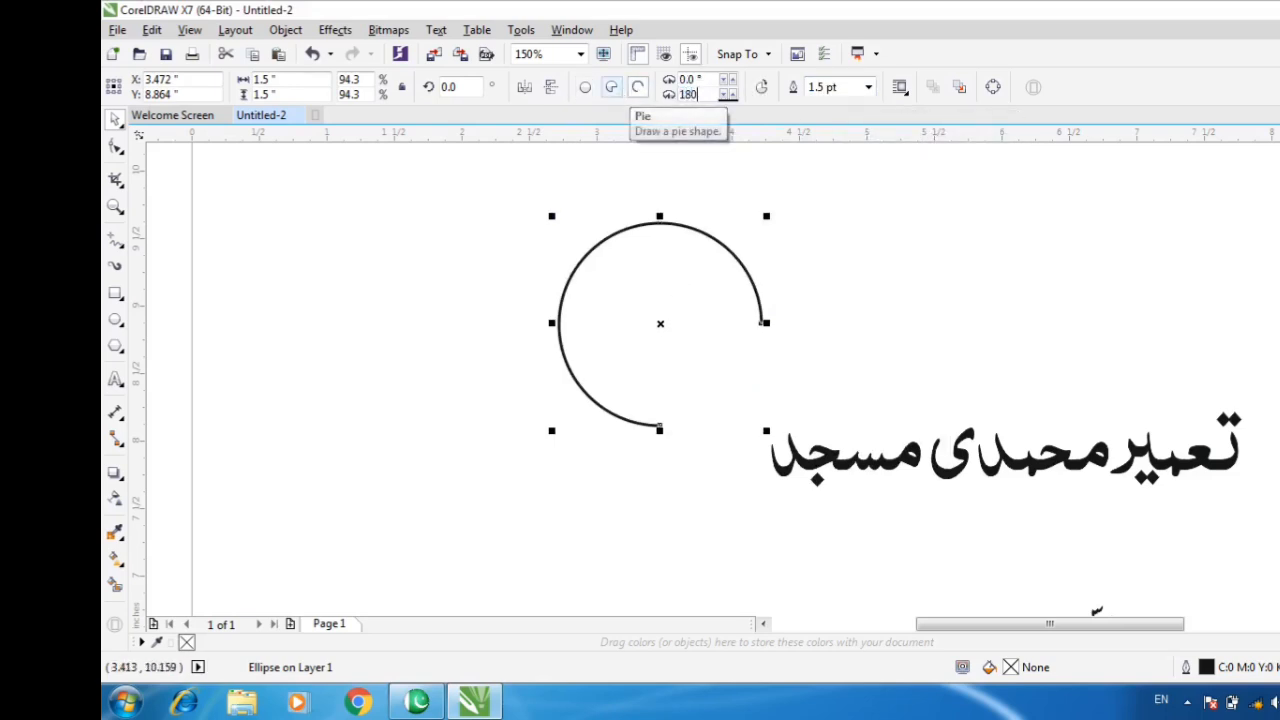
type("80")
key("Return")
Mirror a copy of the arc downward and set its starting angle to 27 and ending angle to 154 degrees.
left_click_drag(660, 216, 646, 330)
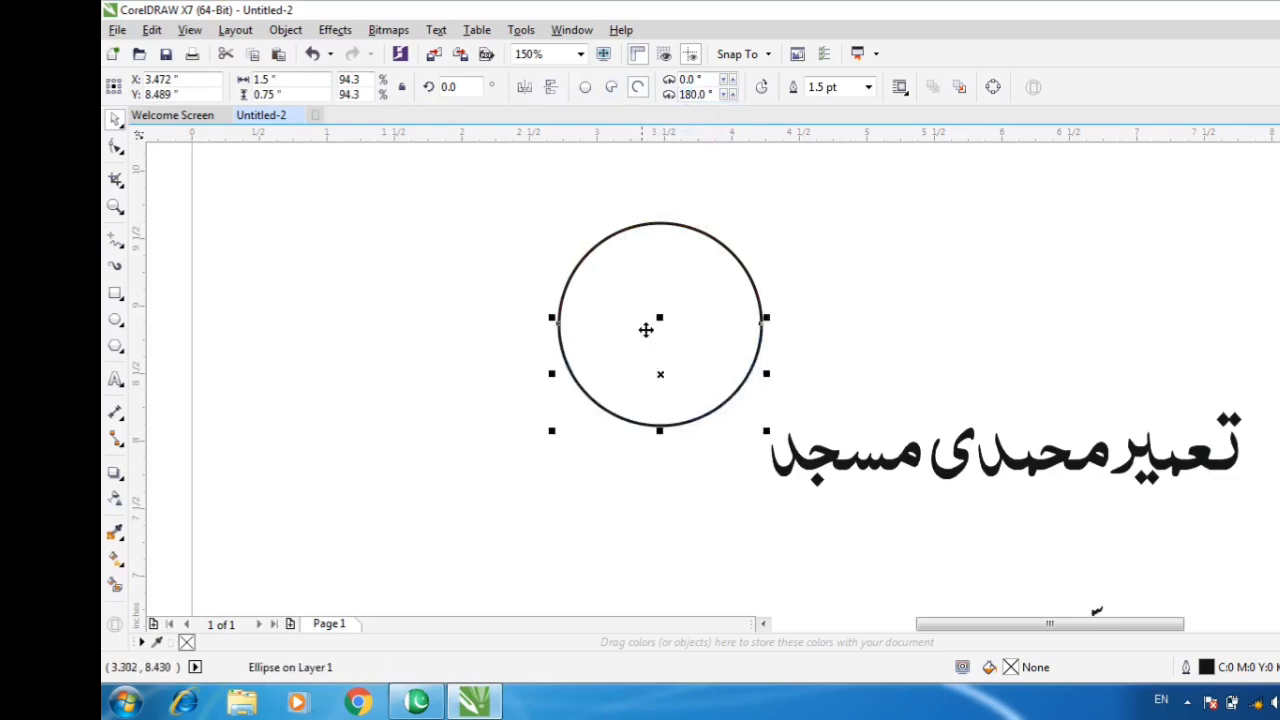
left_click_drag(651, 389, 657, 452)
key("ctrl+z")
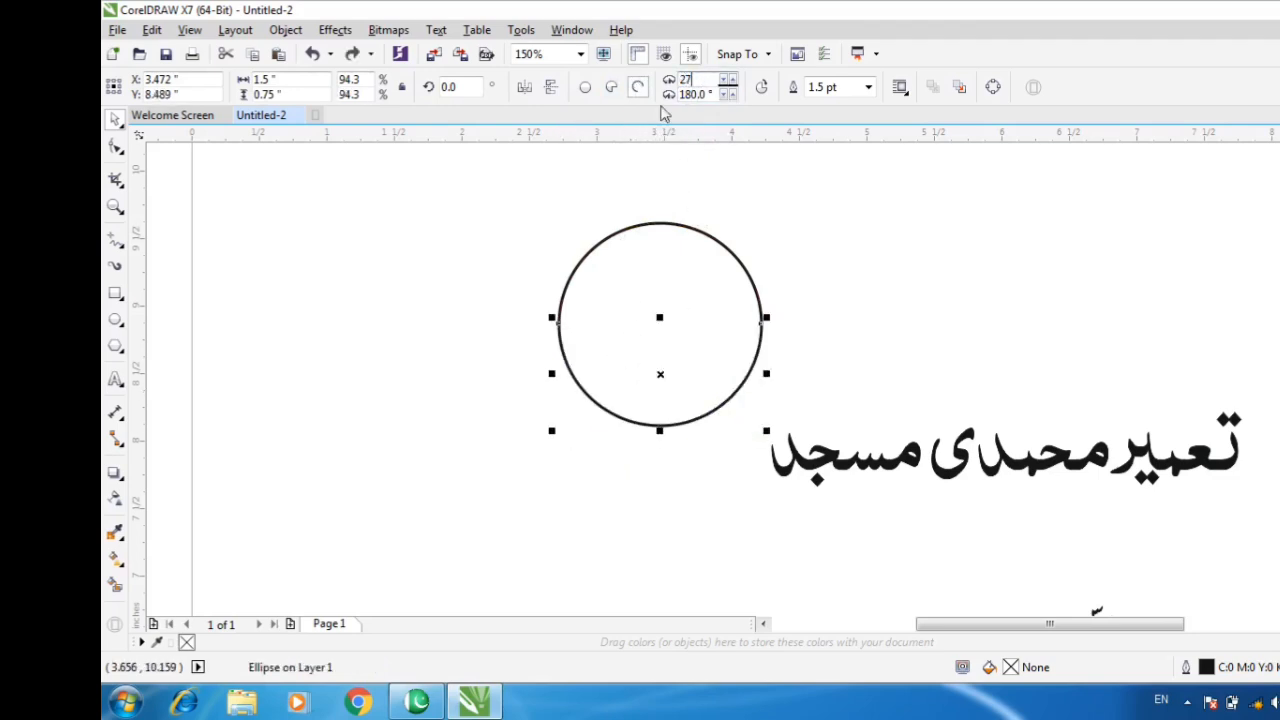
triple_click(707, 94)
type("154")
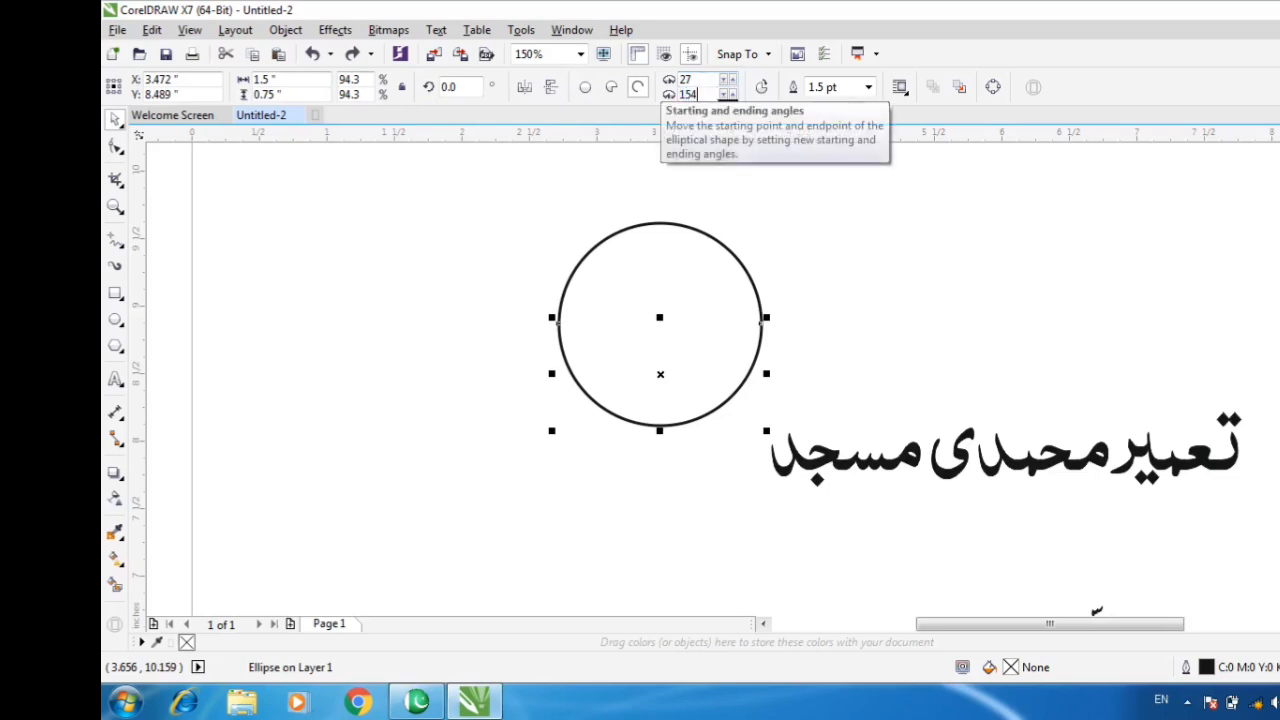
key("Return")
Move the Urdu text beneath the lower arc and switch the keyboard input language to Urdu.
left_click(883, 465)
left_click_drag(883, 465, 519, 498)
left_click(1162, 700)
left_click(1200, 603)
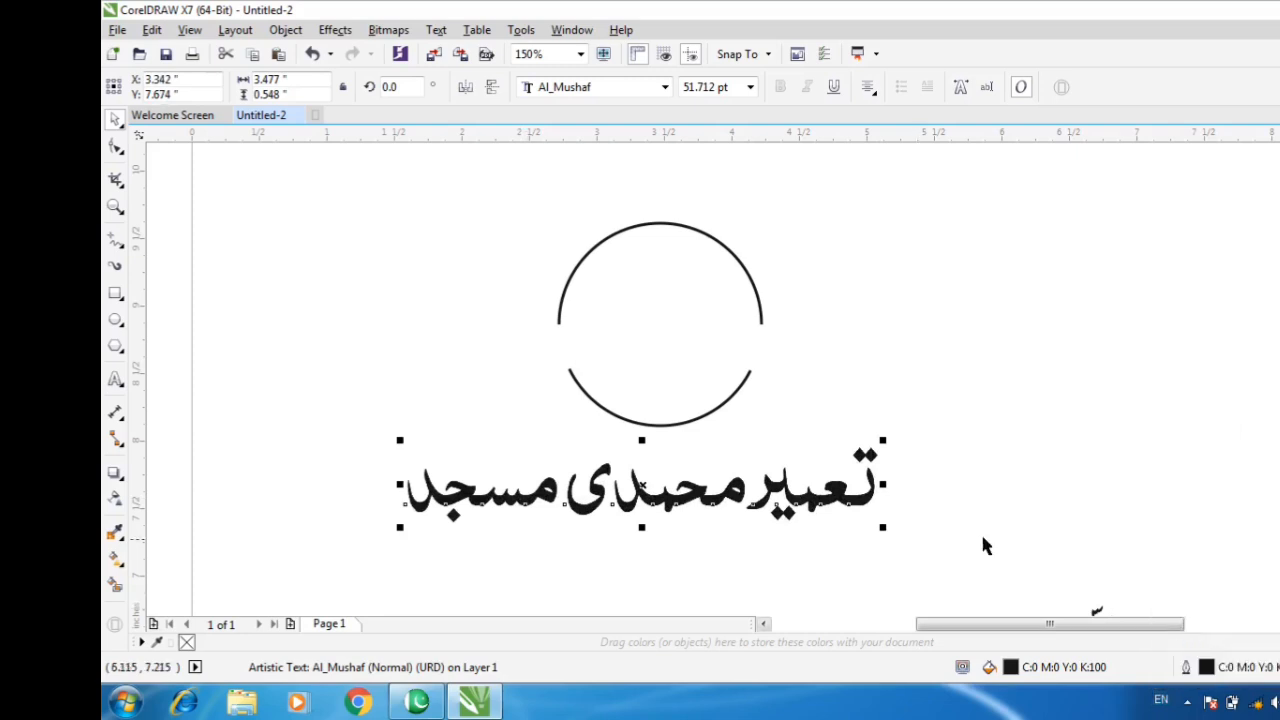
Replace the Urdu text beneath the arcs with "عبدل قادر ظیلانی".
double_click(843, 515)
key("ctrl+a")
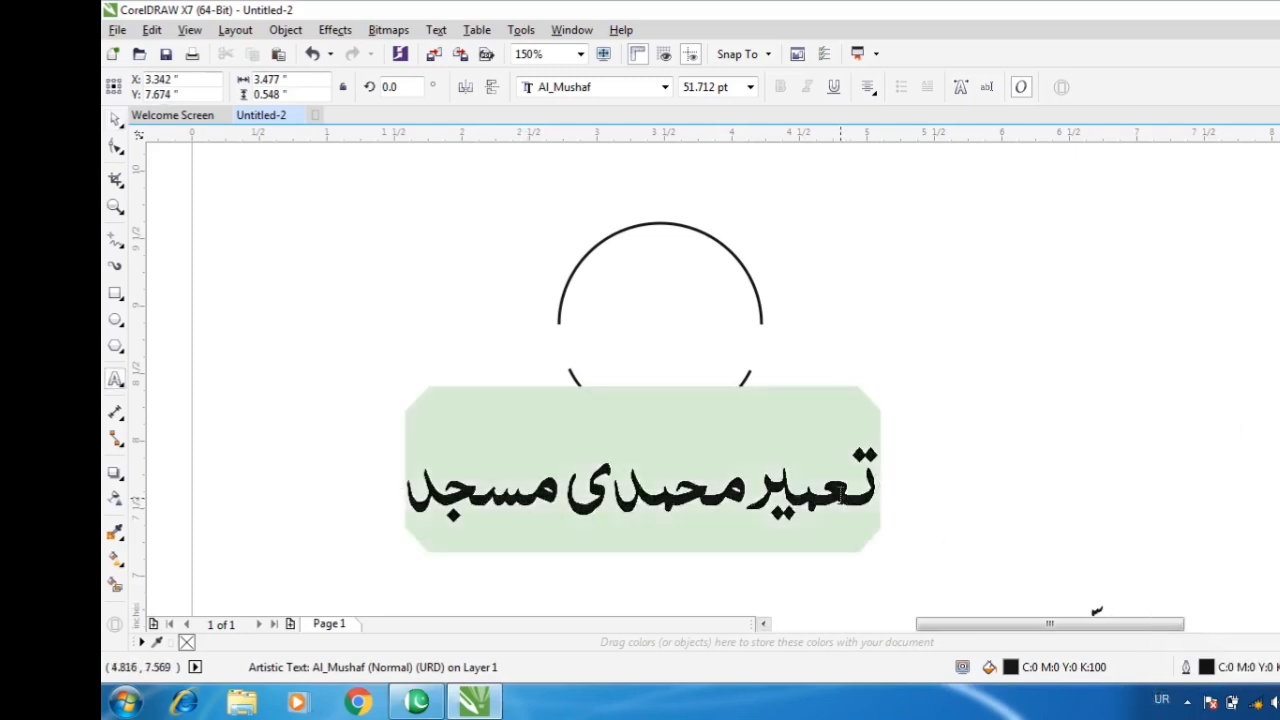
type("عبدل")
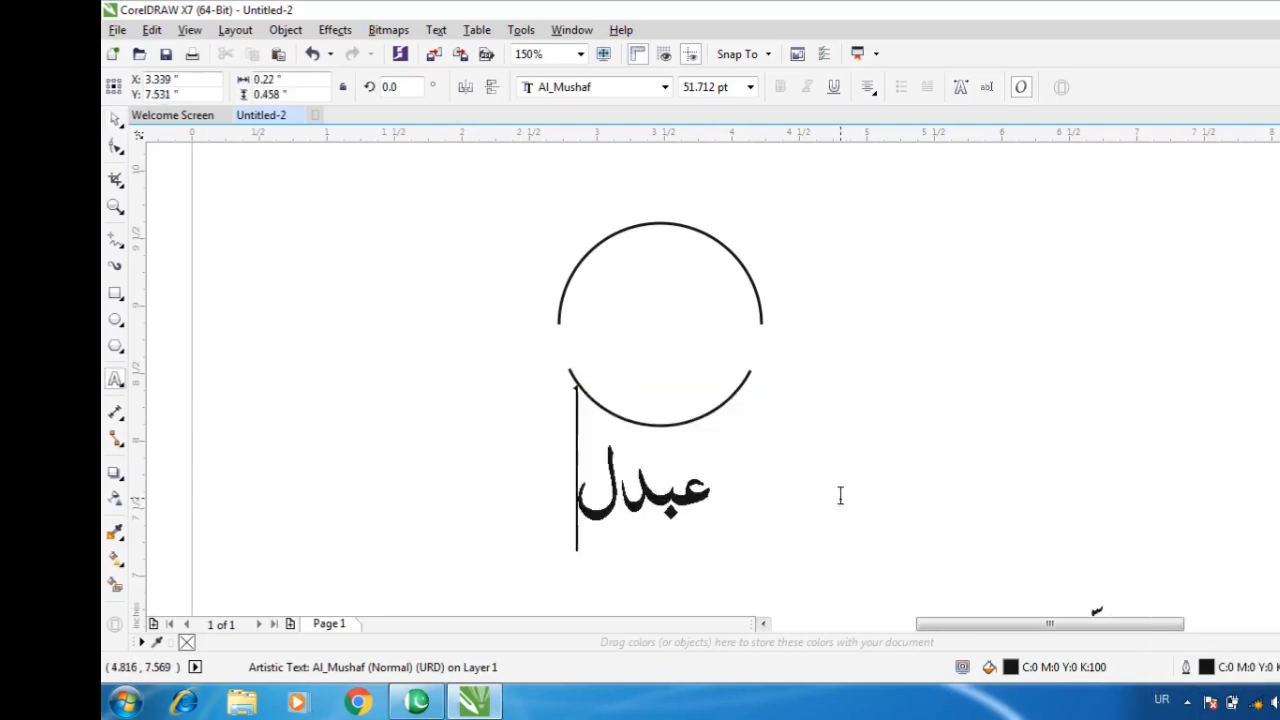
type(" قاد")
key("BackSpace")
type("ادر ط")
key("BackSpace")
type("ظیلانی")
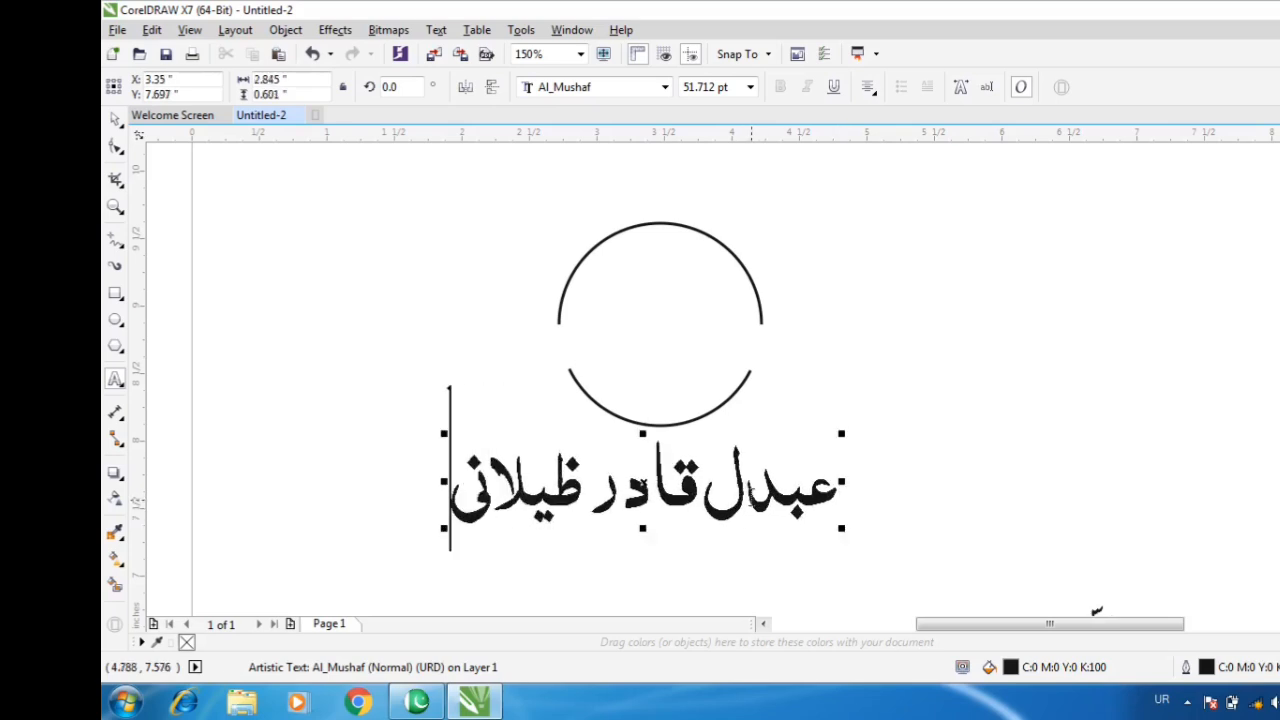
Scale the Urdu text down to about 43.7 pt and move it to the lower left of the arcs.
key("ctrl+a")
key("ctrl+space")
left_click_drag(559, 496, 626, 515)
left_click_drag(909, 549, 878, 552)
left_click_drag(739, 513, 524, 500)
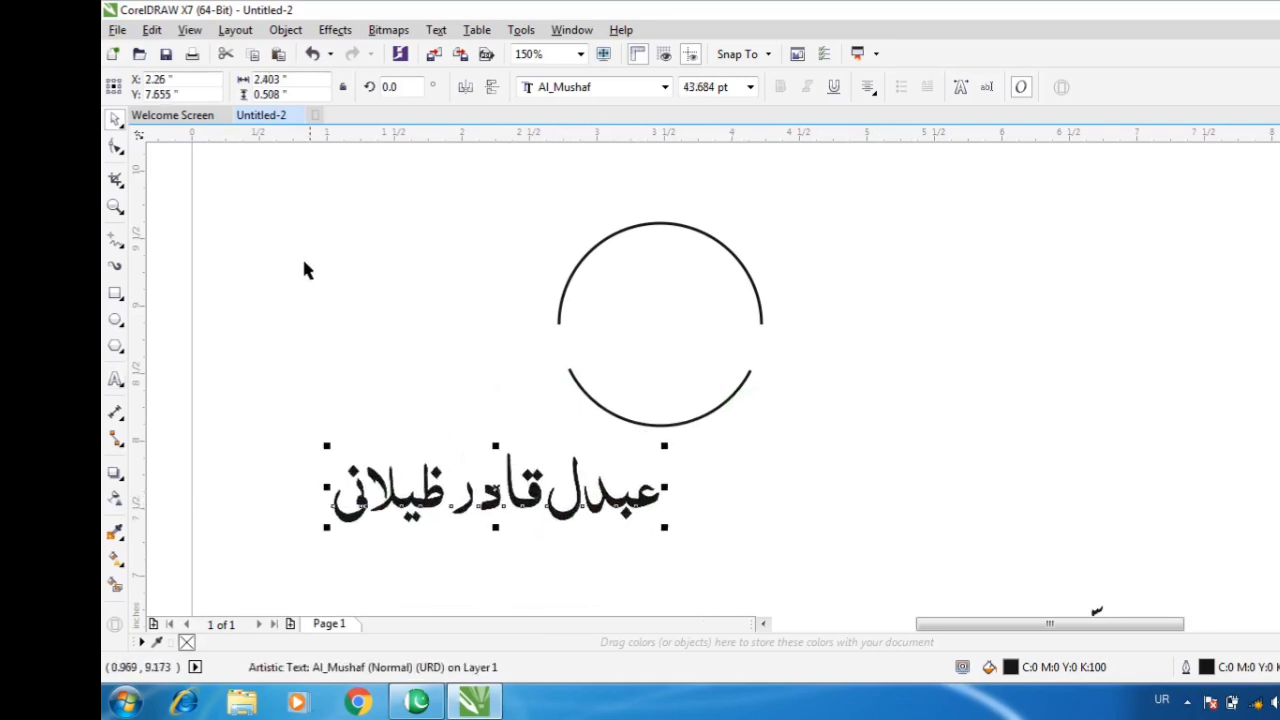
Convert the Urdu text to curves.
left_click(335, 30)
mouse_move(285, 30)
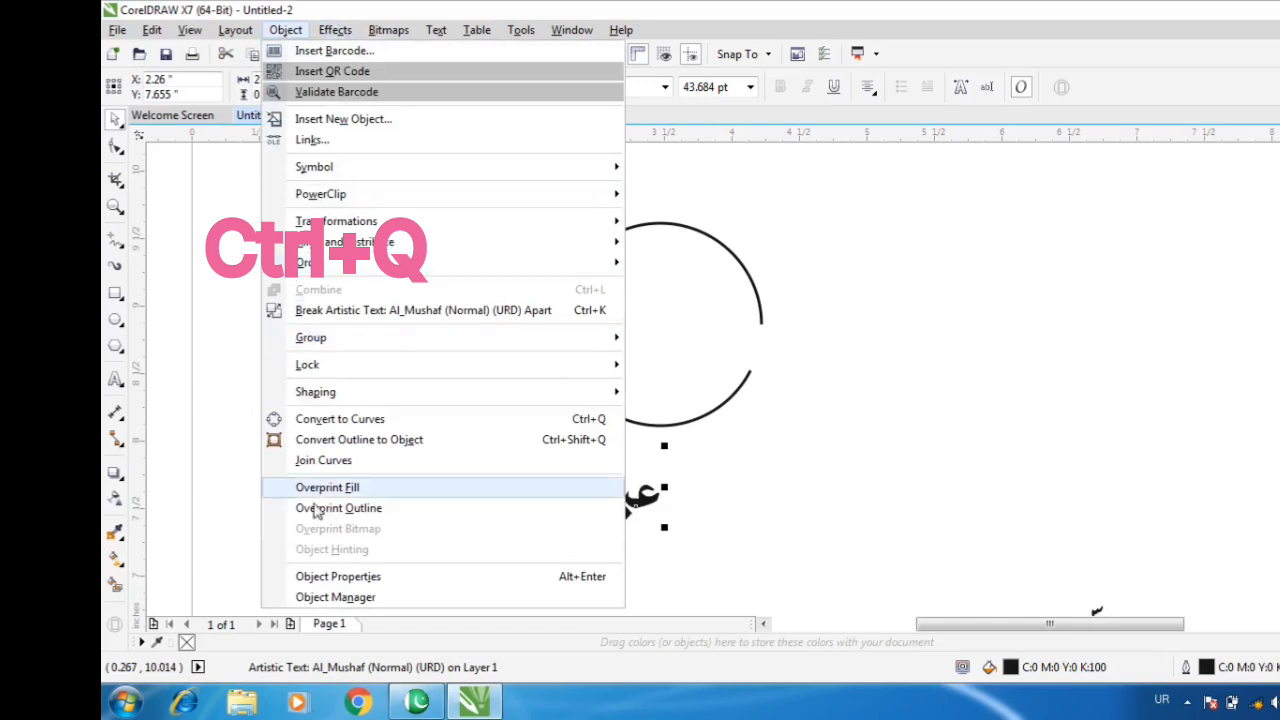
left_click(345, 421)
left_click(449, 366)
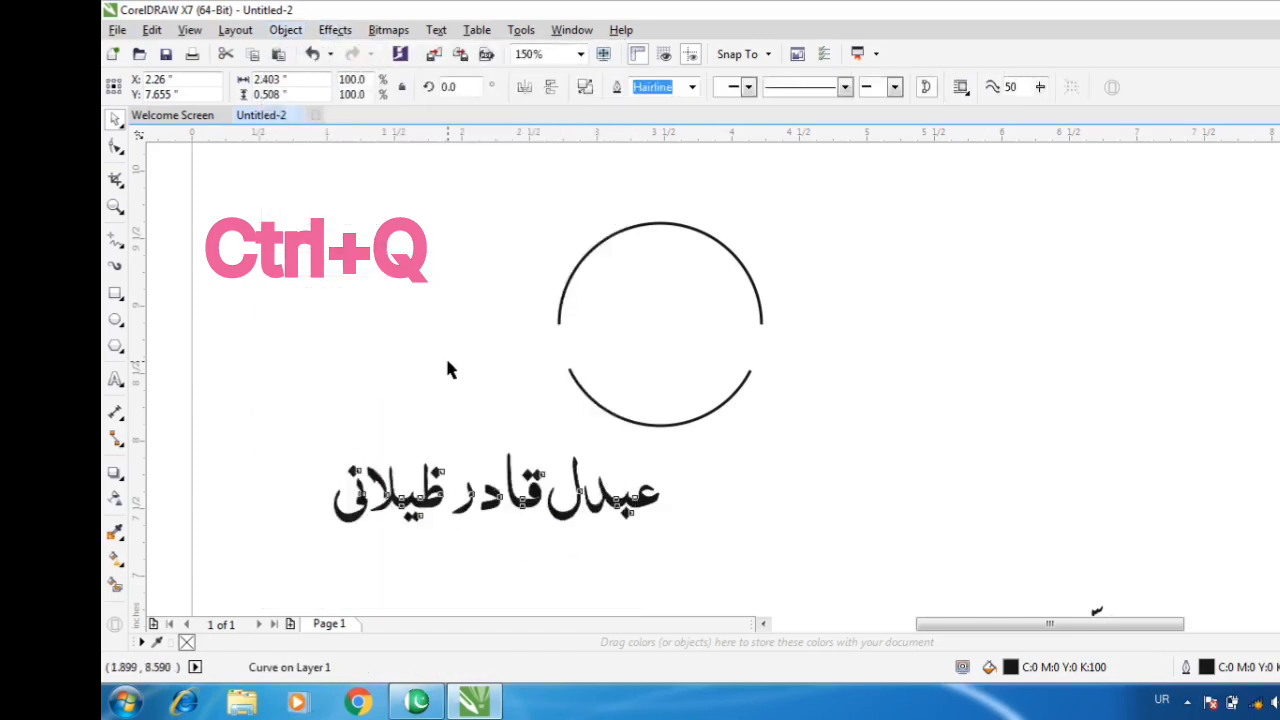
Save the converted Urdu lettering as a custom Artistic Media brush stroke in the CustomMediaStrokes folder.
left_click(118, 267)
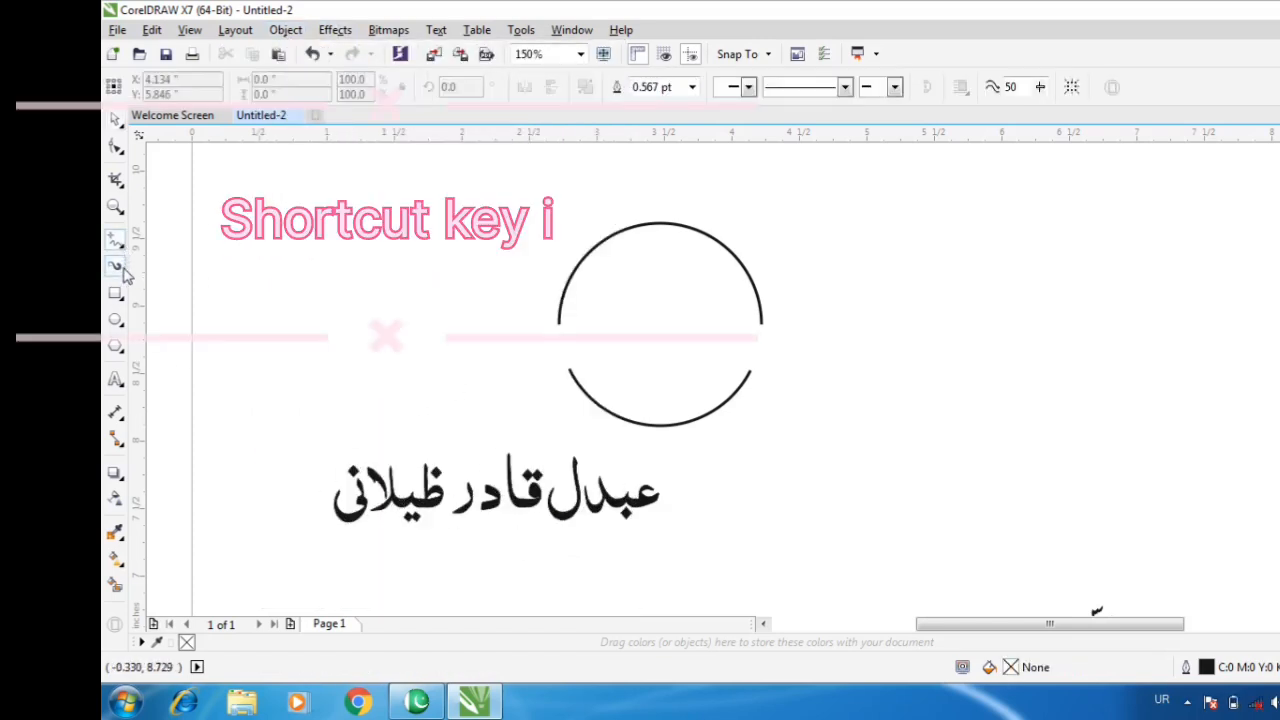
key("i")
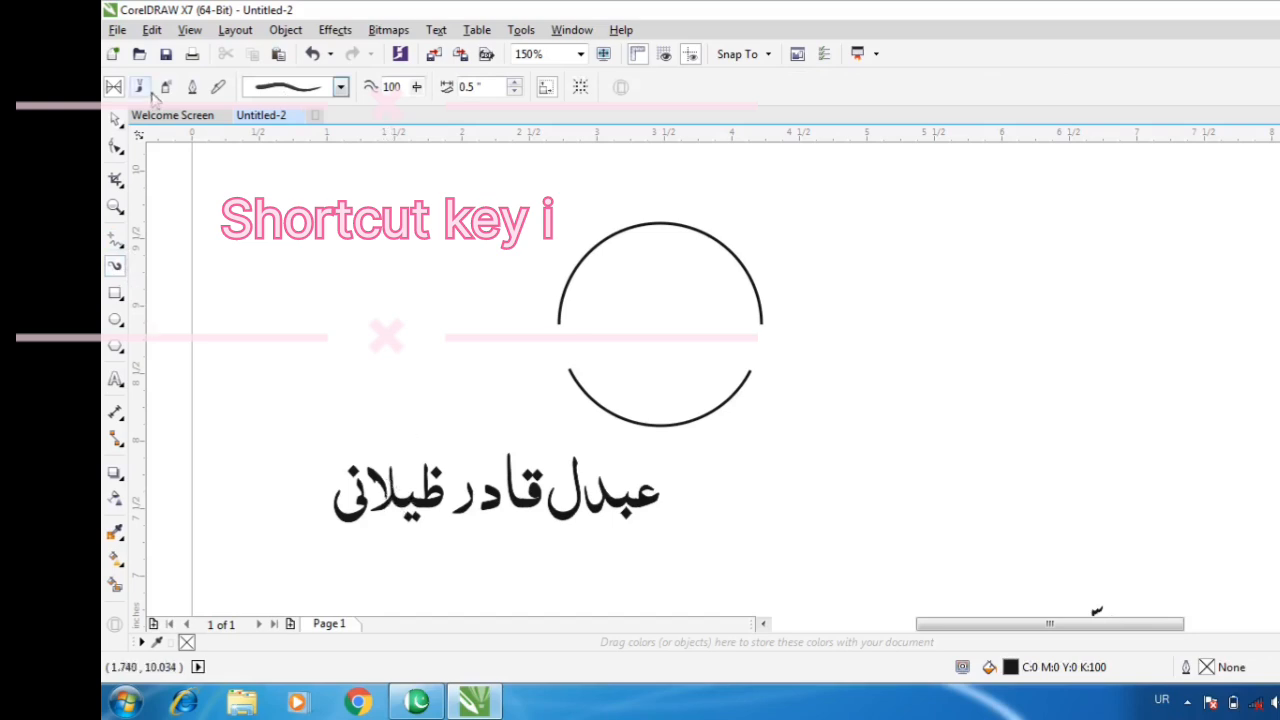
left_click(140, 86)
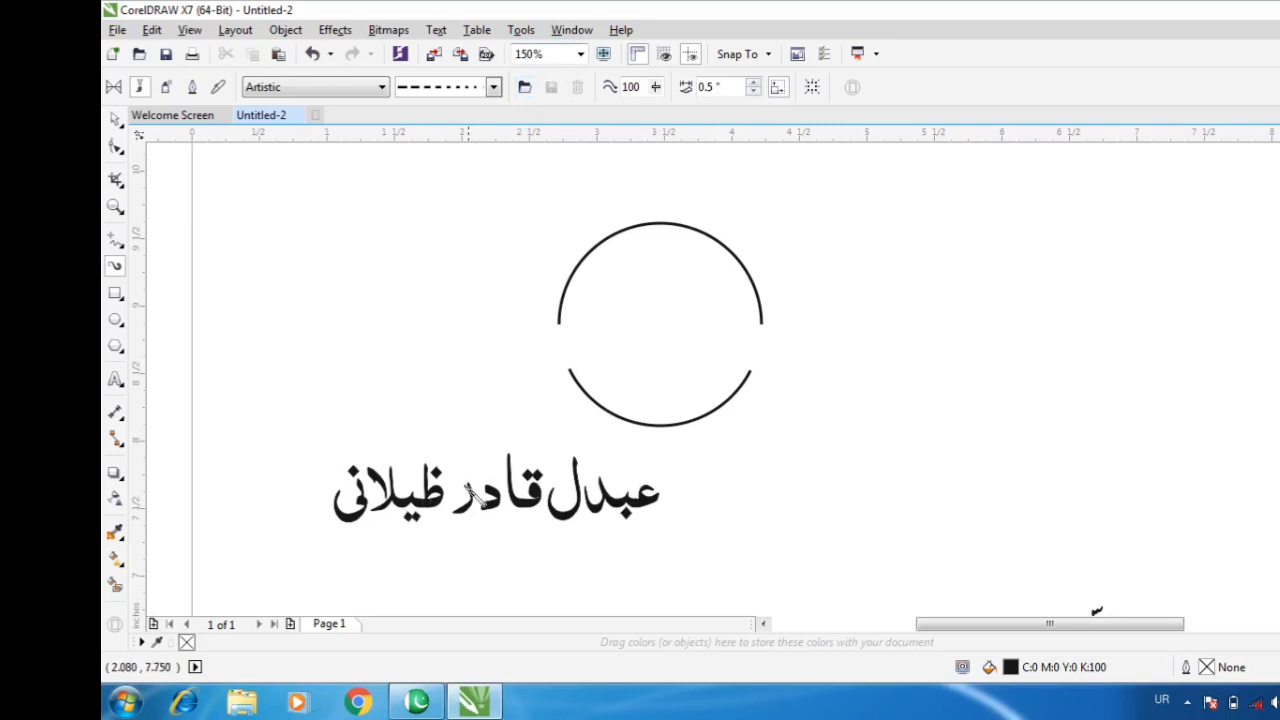
left_click(115, 118)
left_click(115, 266)
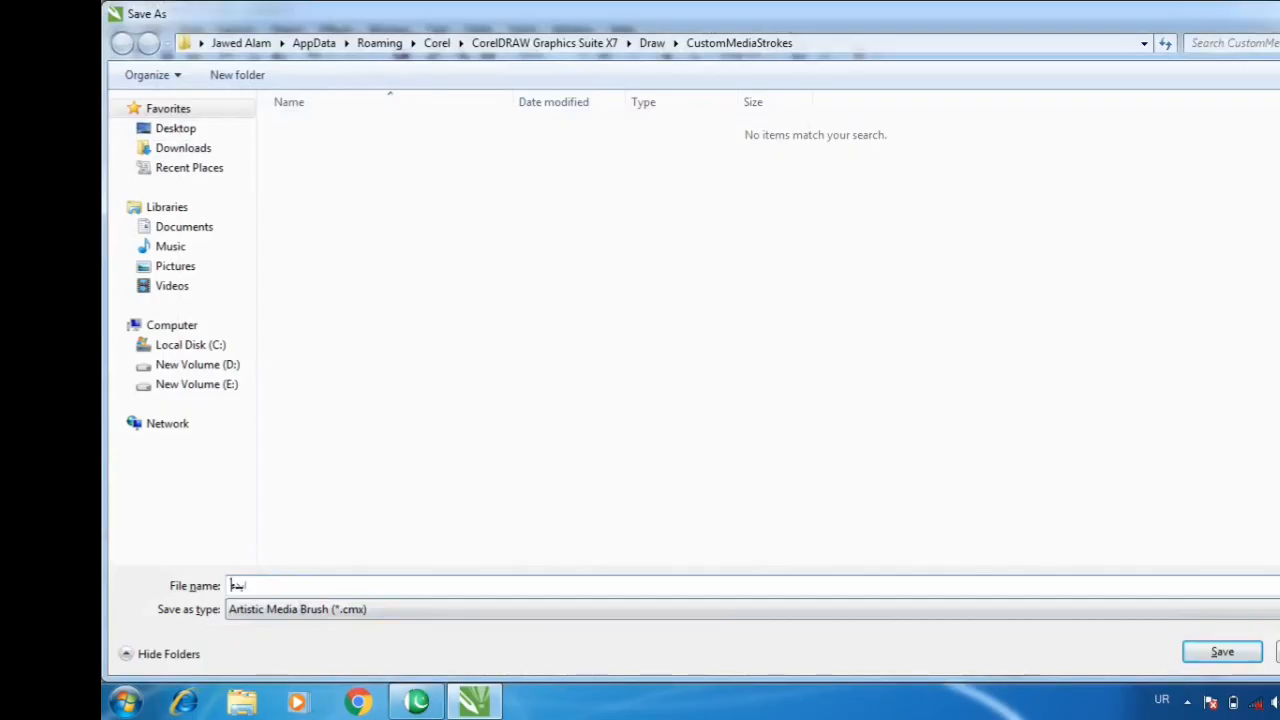
type("دمکد")
left_click(1205, 651)
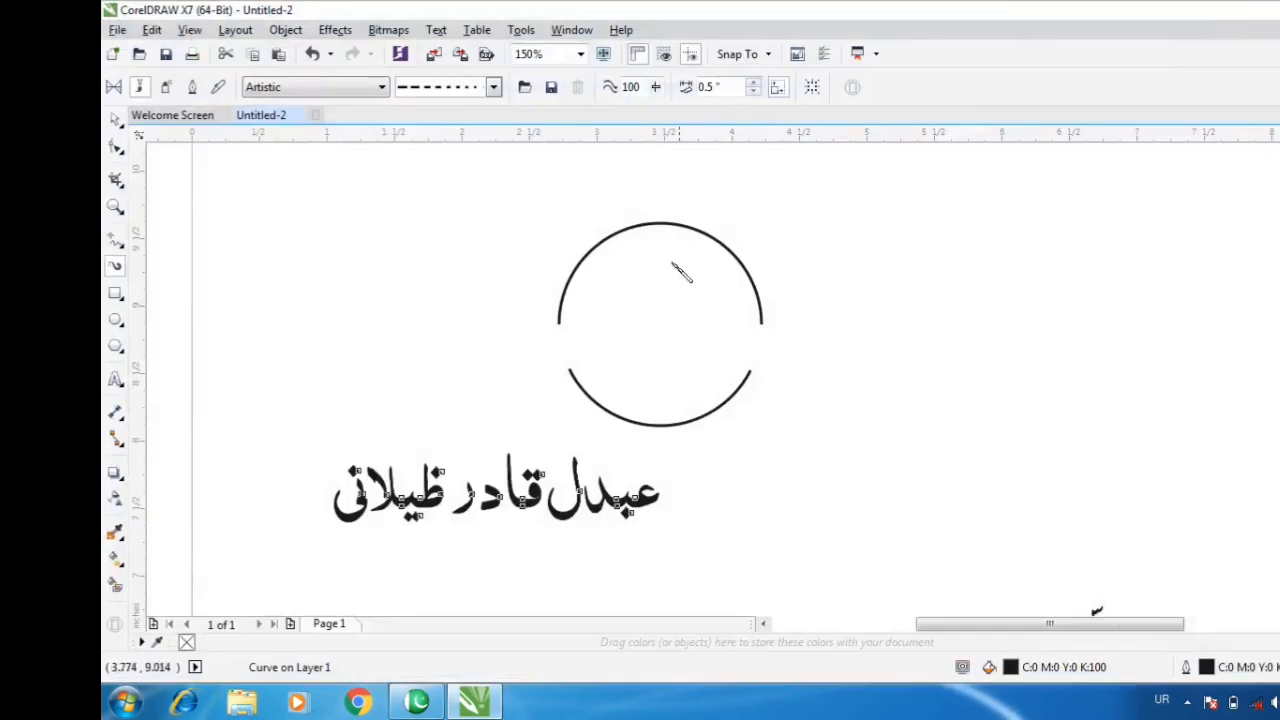
Look through the Artistic Media brush categories and stroke list for the saved stroke.
left_click(310, 95)
left_click(283, 101)
left_click(300, 88)
left_click(283, 250)
left_click(493, 87)
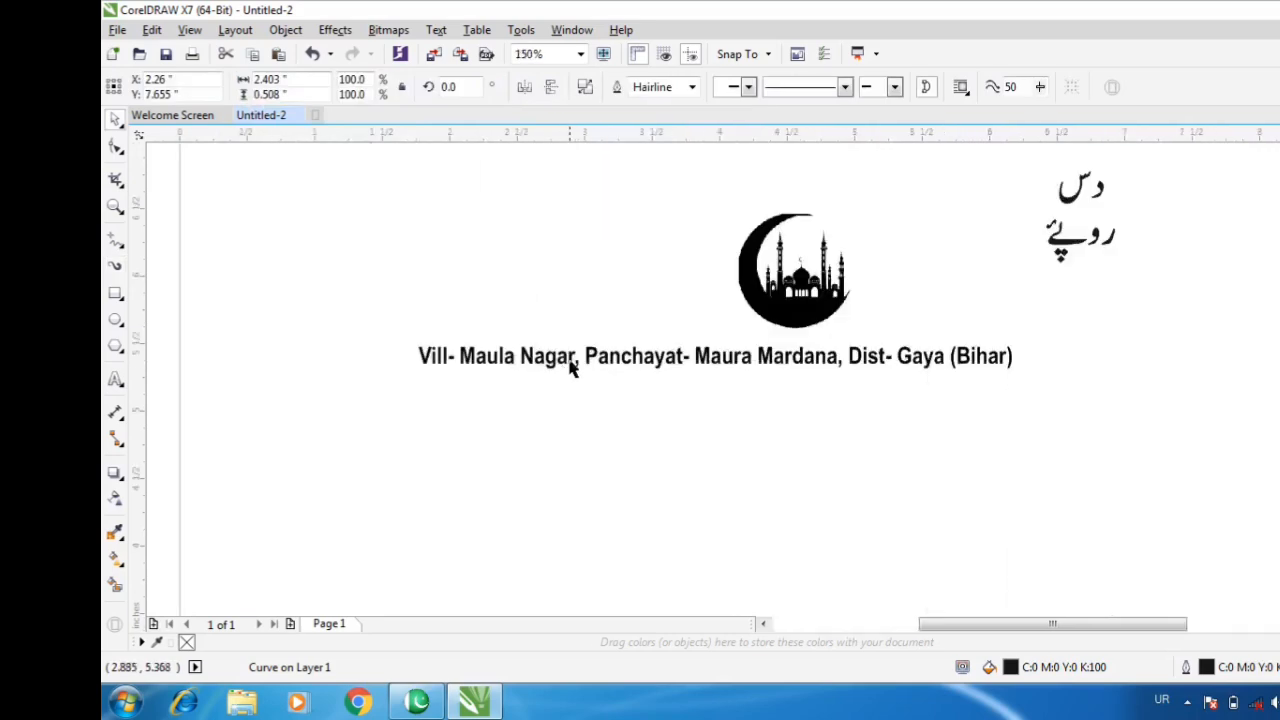
Switch the input language to English and replace the address line beneath the mosque emblem with the new post and town address.
left_click(1175, 702)
left_click(1194, 607)
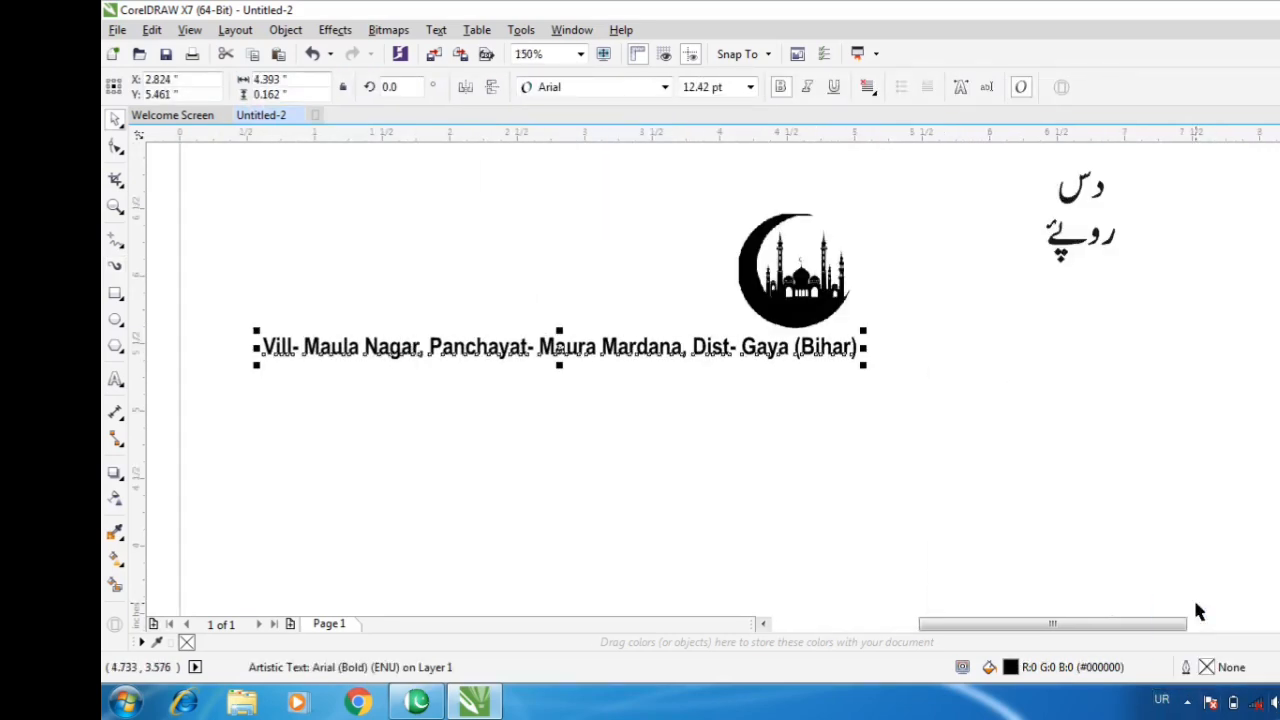
double_click(560, 337)
key("ctrl+a")
type("at")
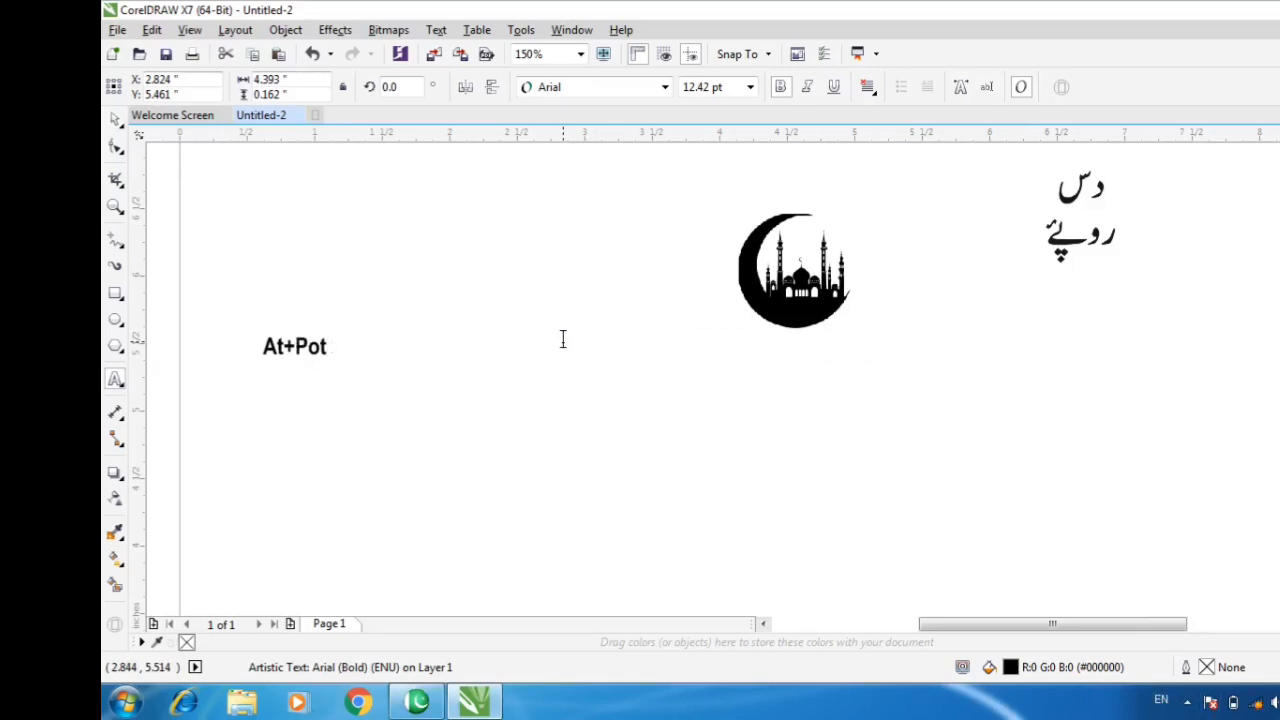
type("+Post- She")
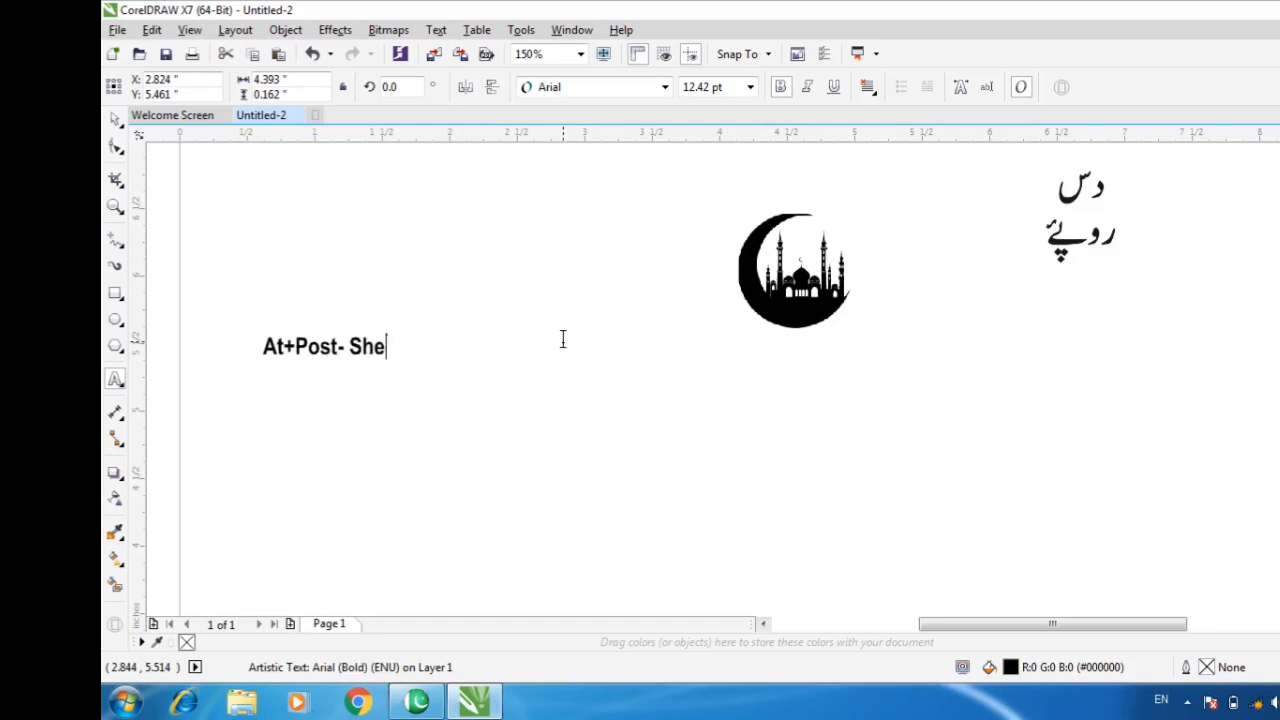
type("rghati (")
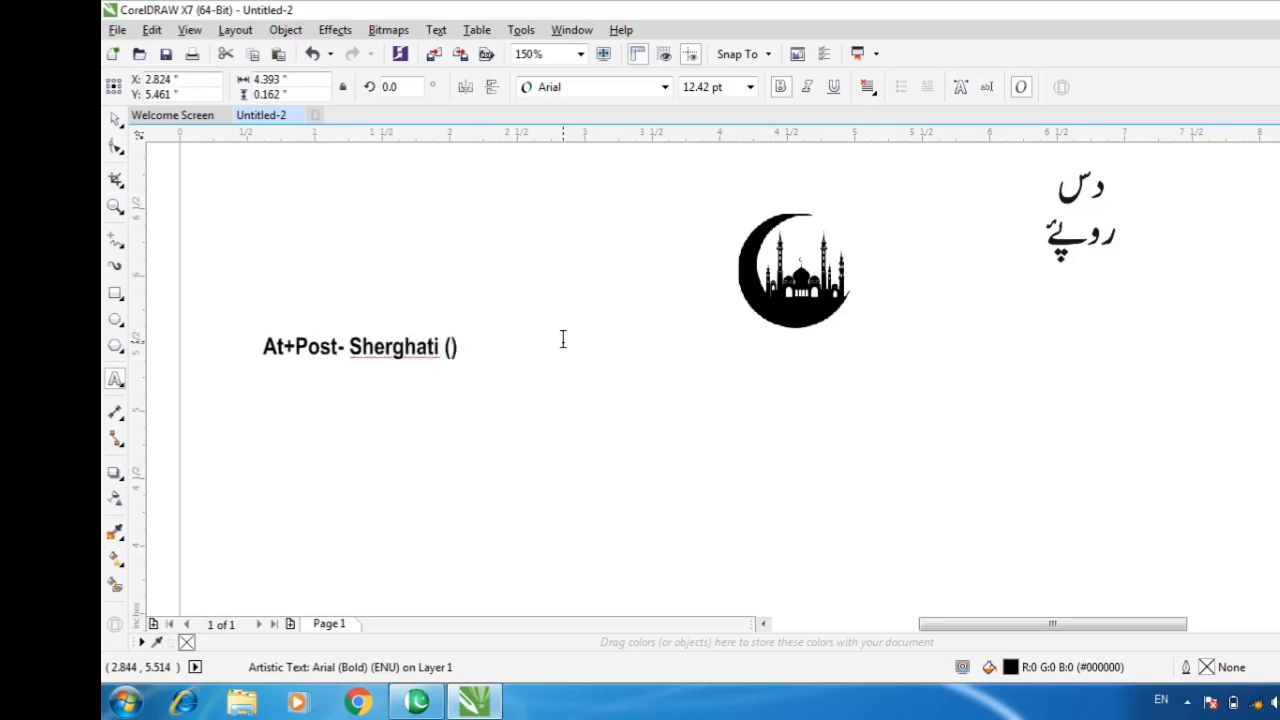
key("ctrl+space")
Move the English address line up to just below the Urdu lettering.
left_click_drag(421, 348, 701, 396)
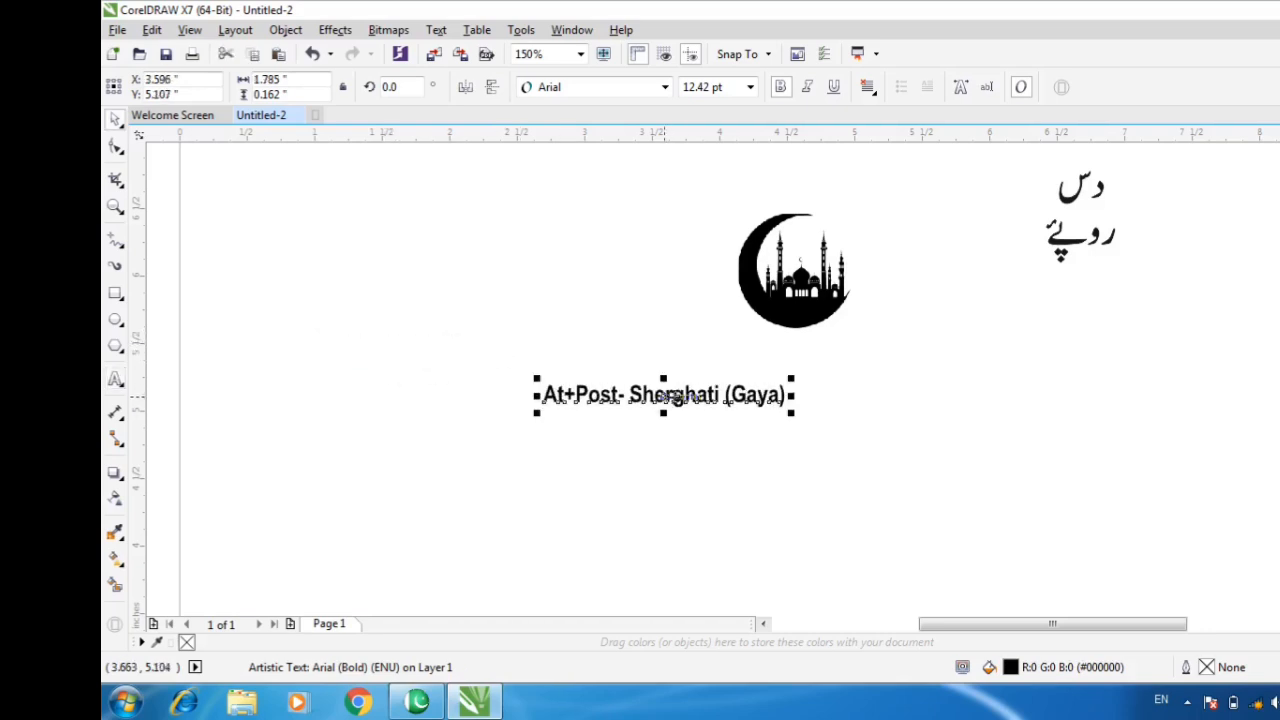
scroll(590, 444, "down", 1)
left_click_drag(597, 433, 510, 294)
scroll(510, 294, "up", 2)
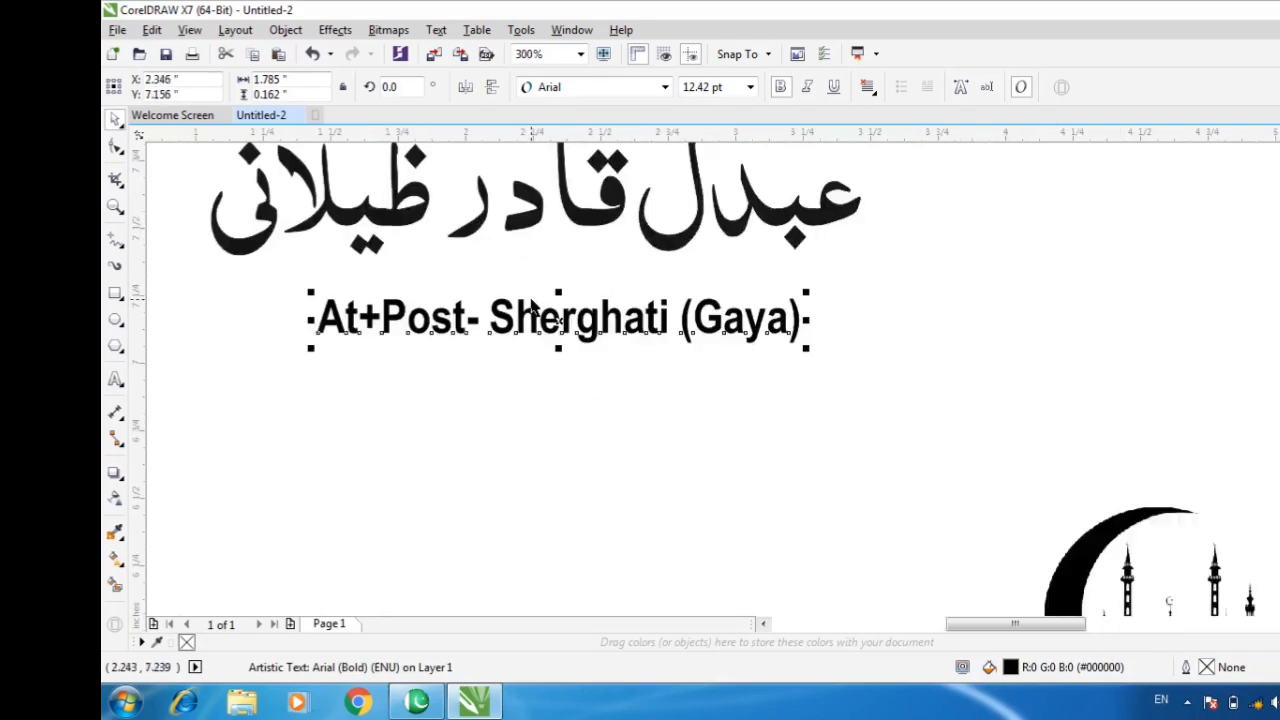
Mirror the English address line vertically.
left_click(492, 87)
left_click(285, 29)
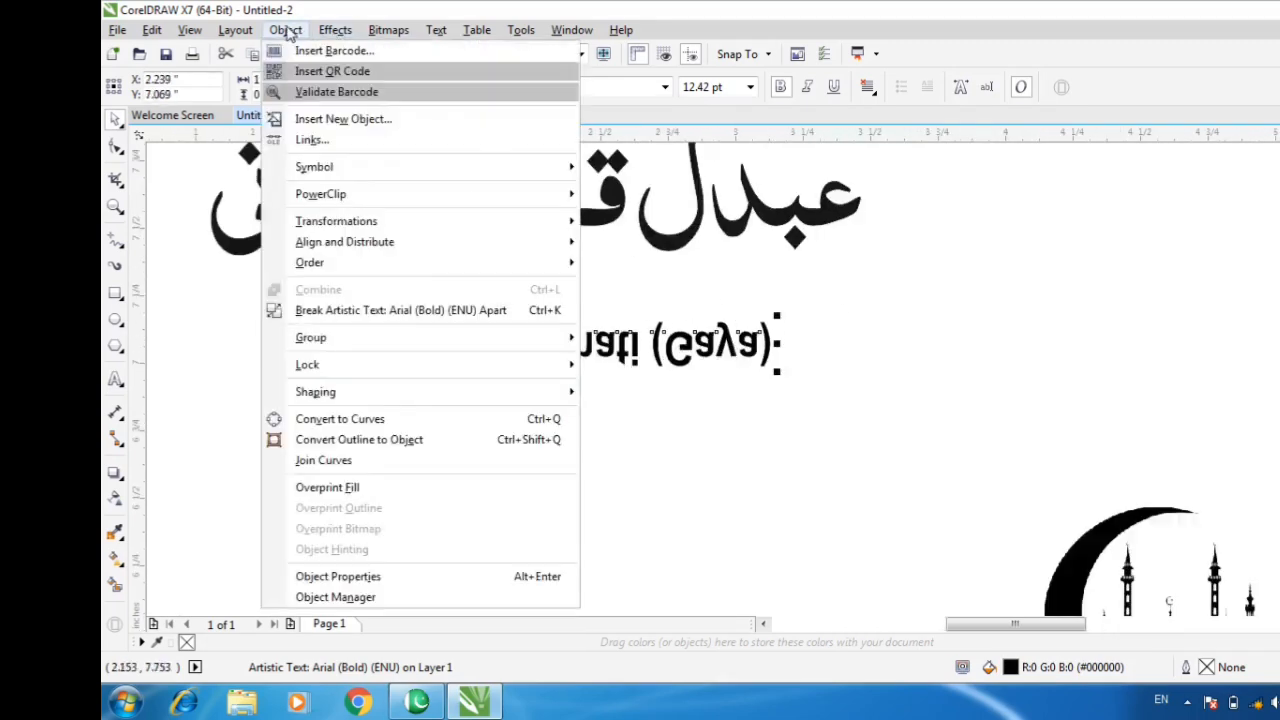
left_click(683, 445)
left_click(491, 88)
left_click(491, 88)
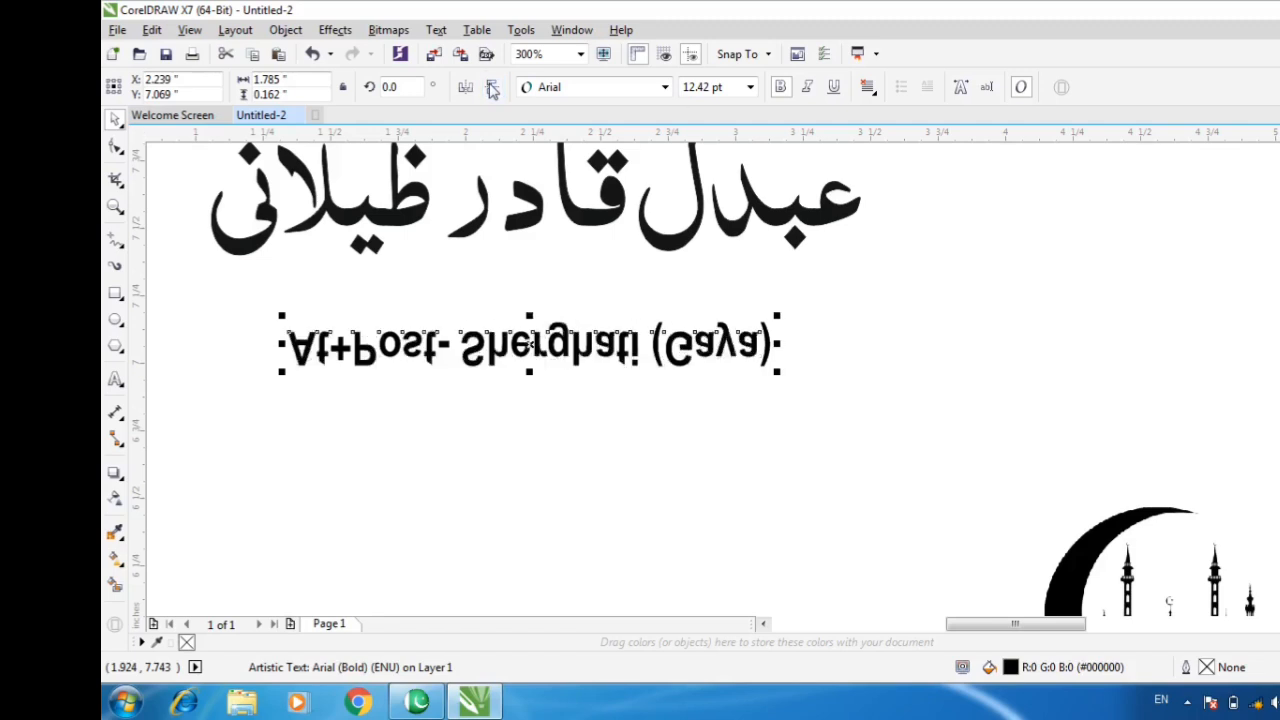
Convert the mirrored English address line to curves and save it as a custom artistic media brush named fdgfd.
left_click(388, 30)
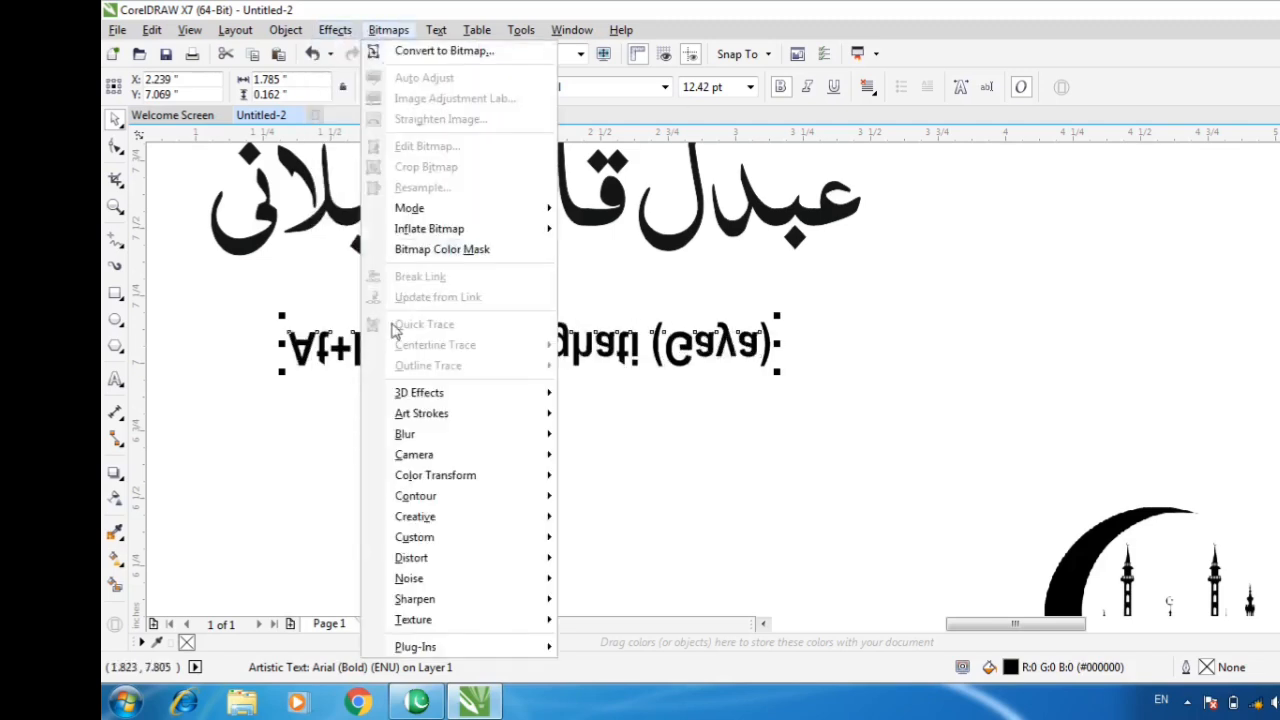
mouse_move(285, 29)
left_click(337, 420)
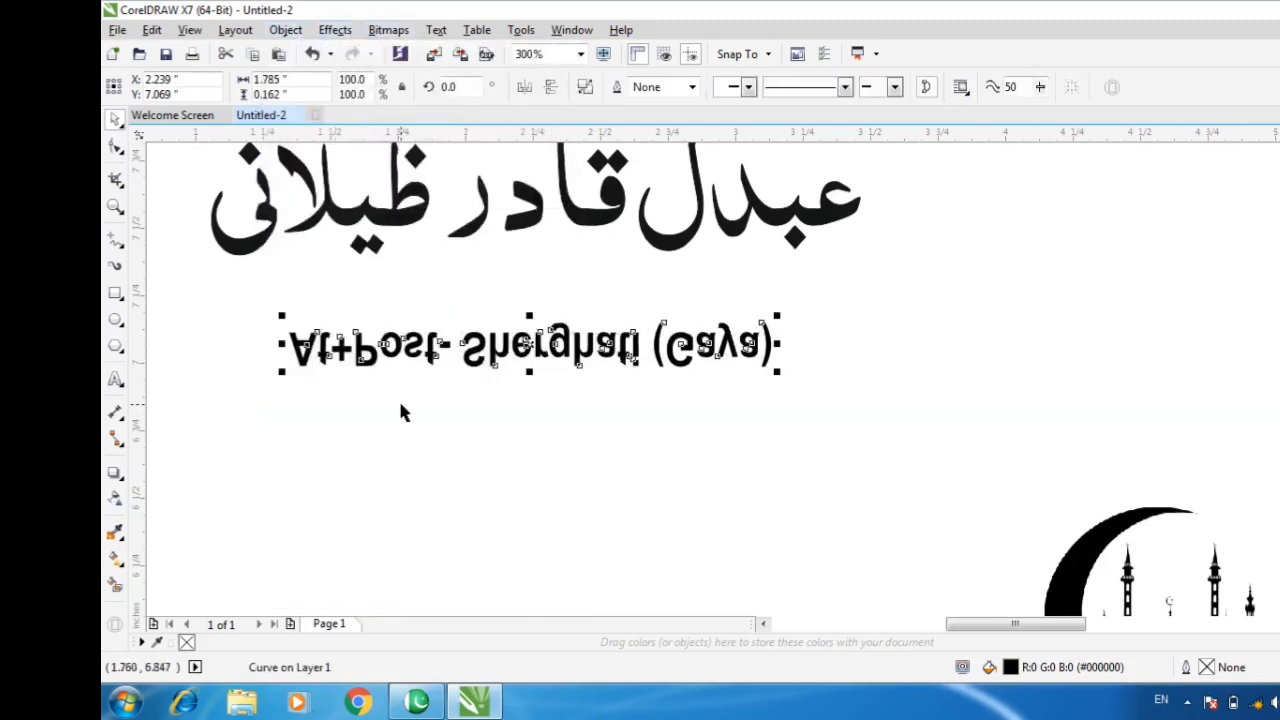
scroll(400, 408, "down", 2)
left_click(117, 260)
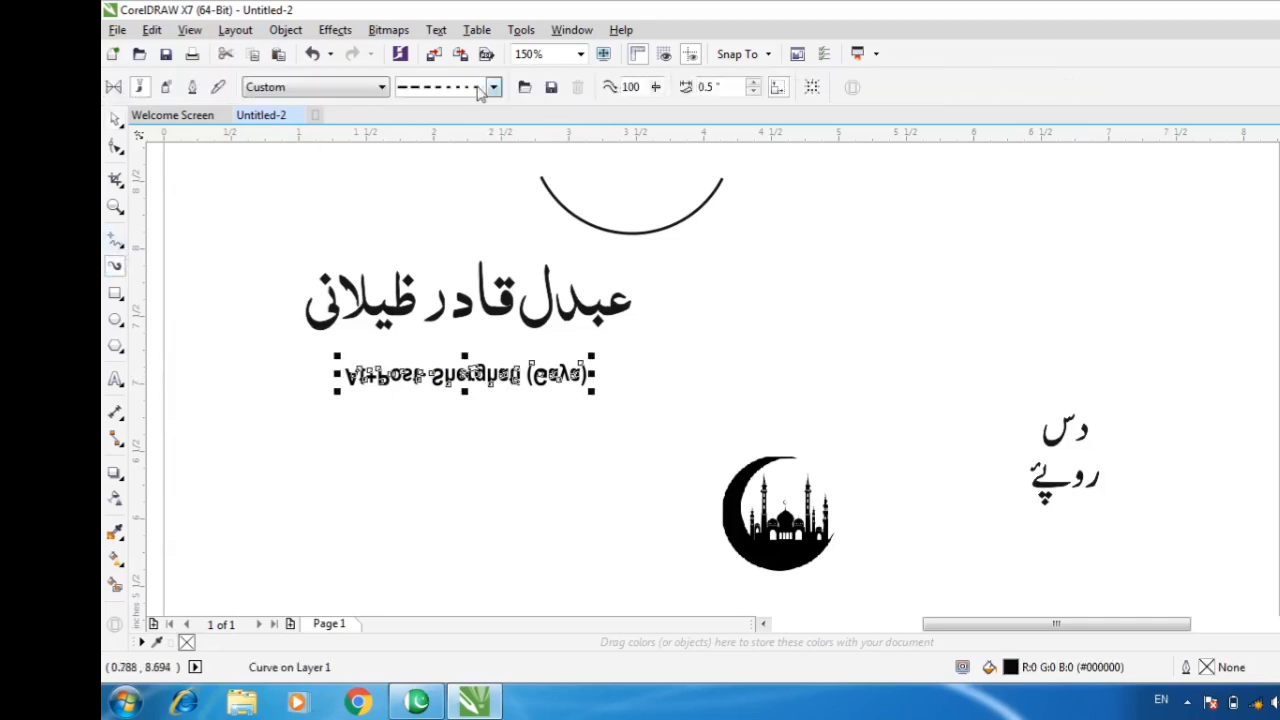
left_click(551, 88)
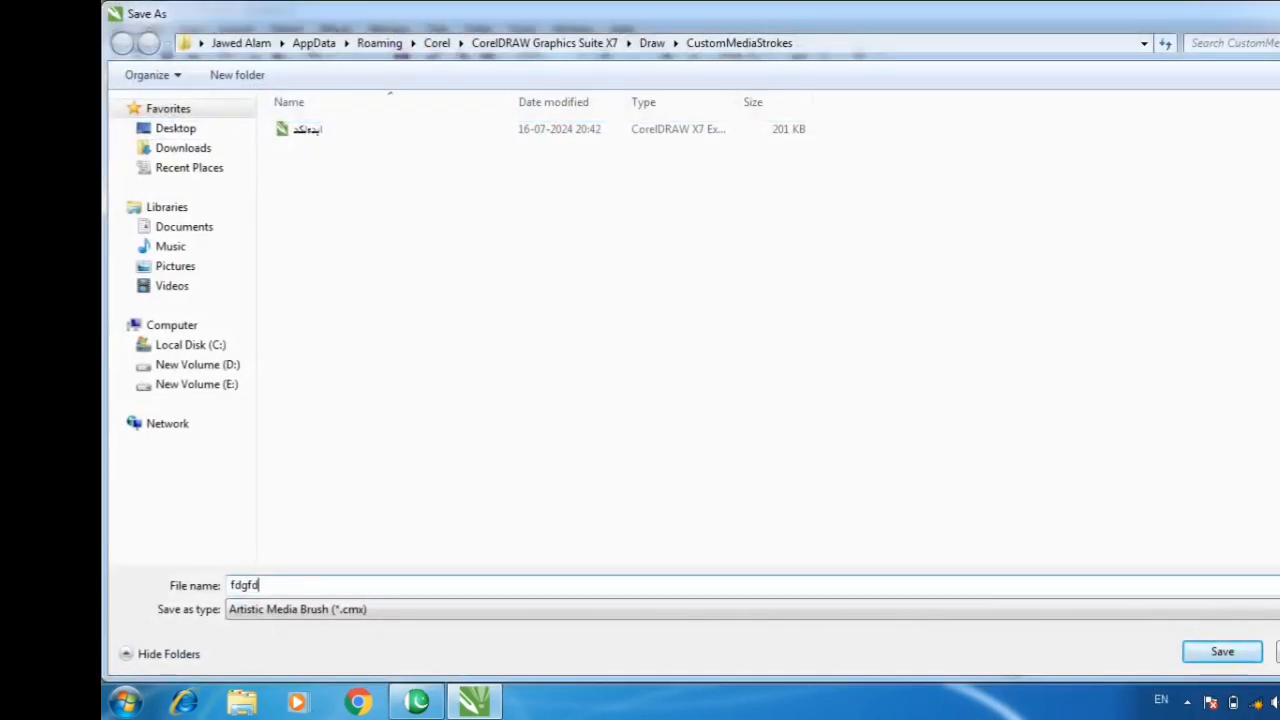
left_click(1222, 651)
Apply the saved Urdu lettering brush to the upper arc and reduce its stroke width to 0.36905 inches.
scroll(522, 355, "down", 1)
scroll(522, 355, "up", 1)
left_click(563, 213)
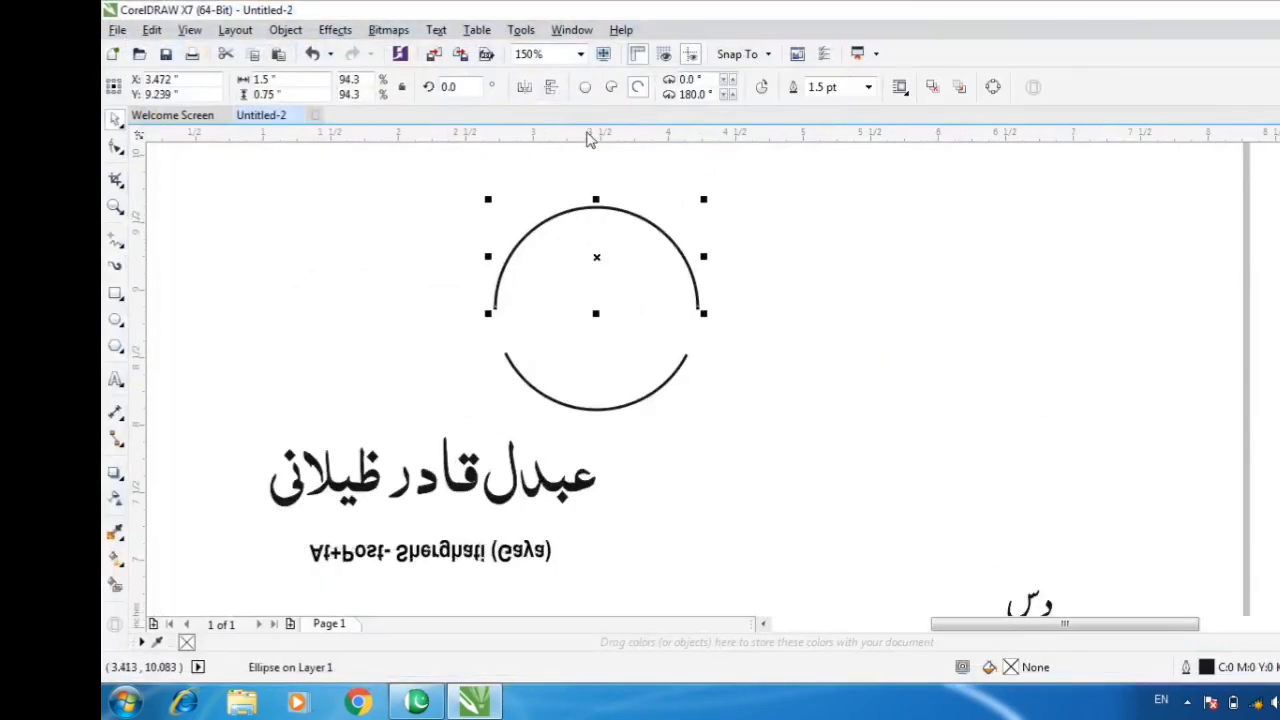
left_click(116, 268)
left_click(493, 87)
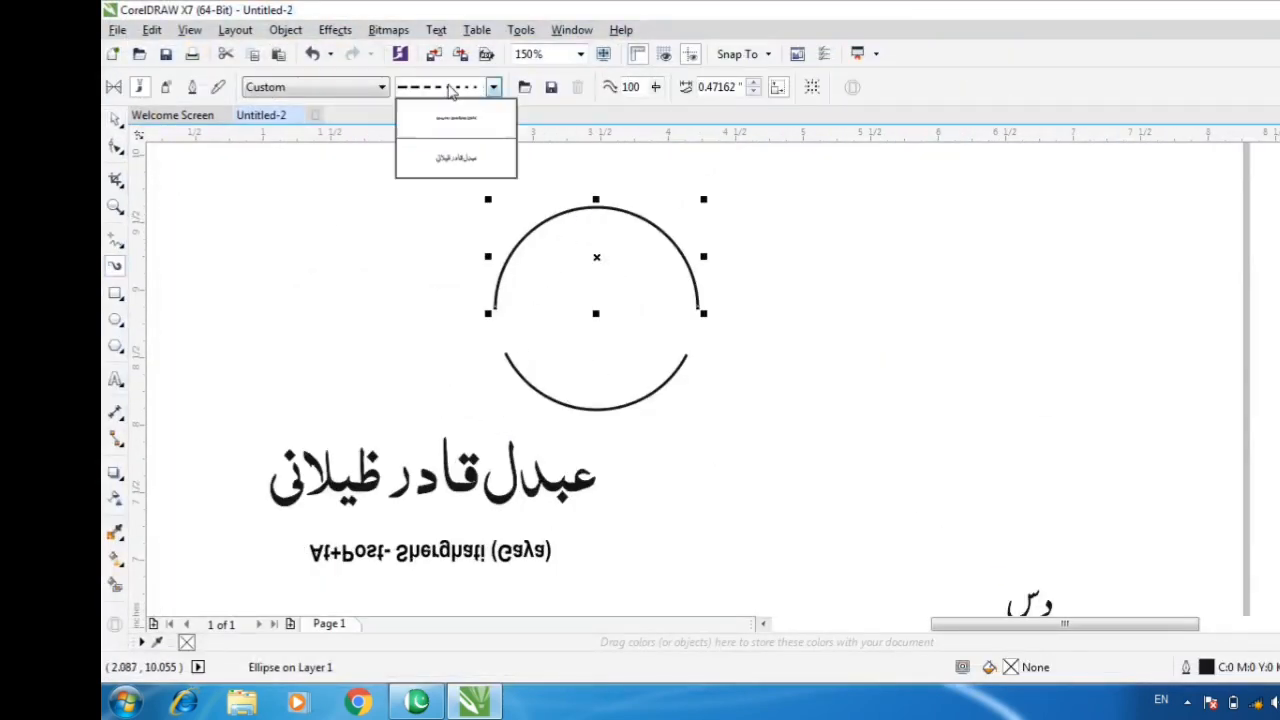
left_click(457, 160)
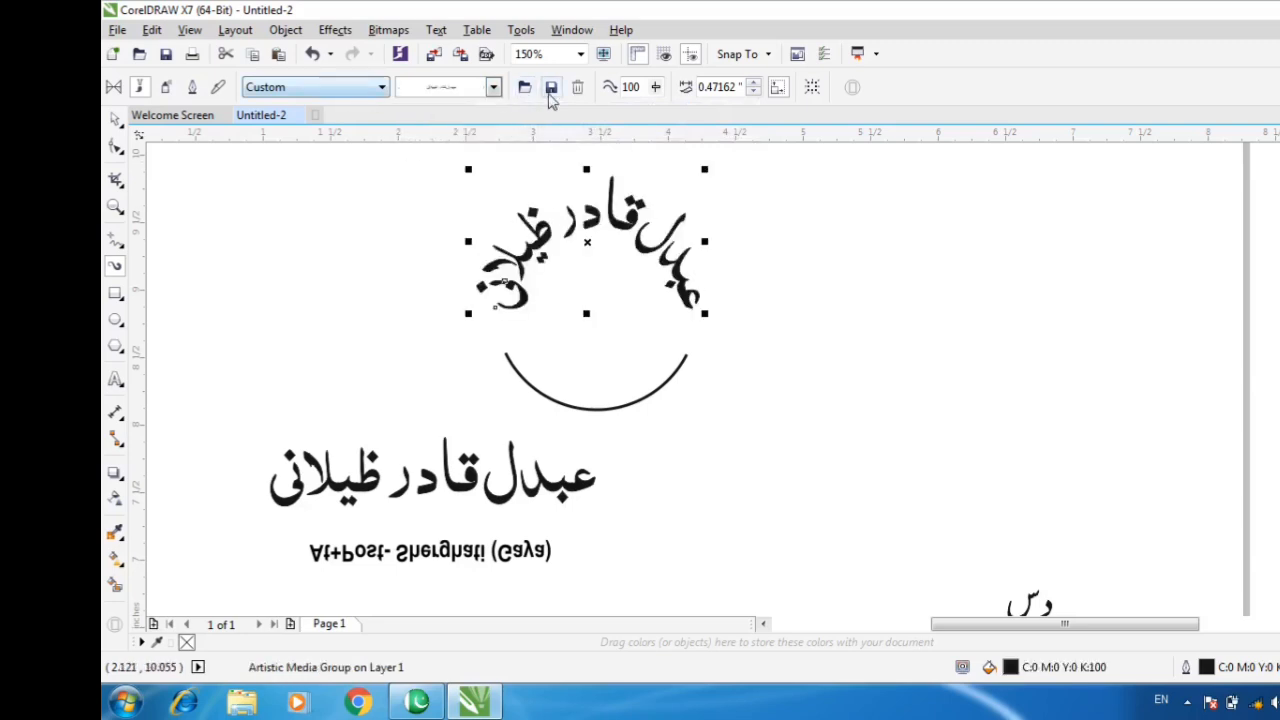
left_click(754, 92)
left_click(754, 92)
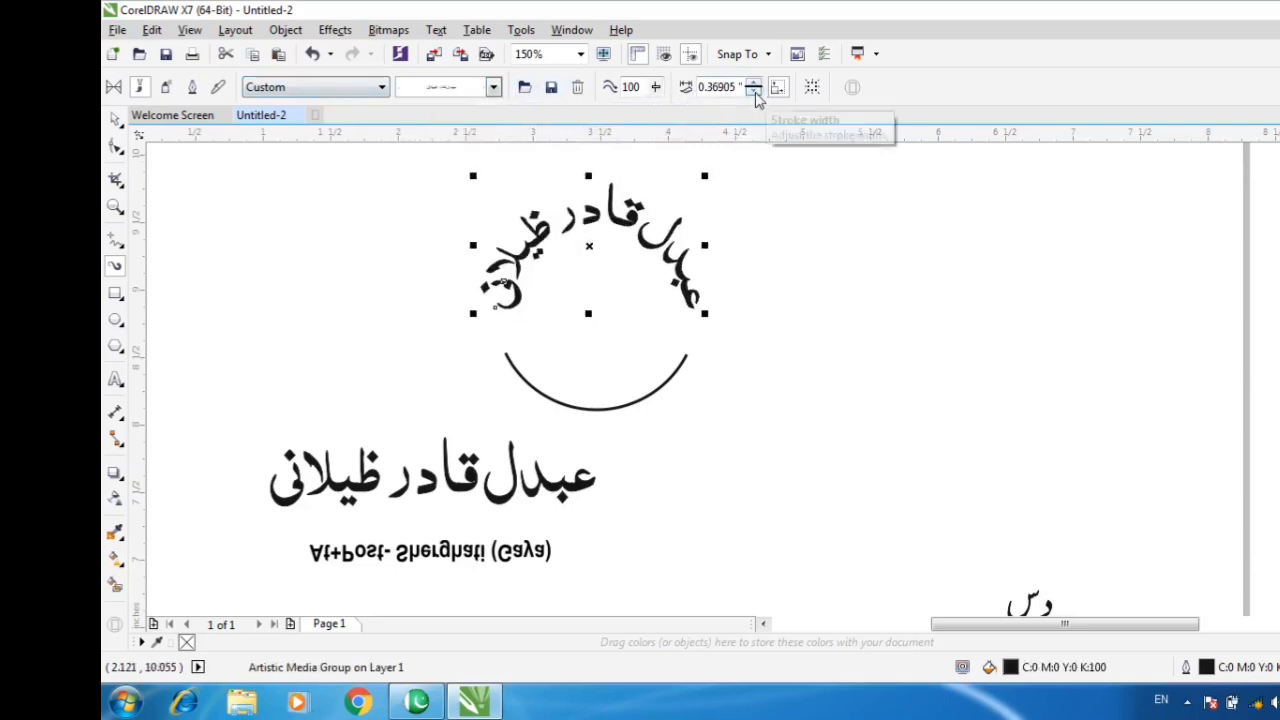
Shorten both ends of the Urdu text's arc so it runs from about 13.7 to 166.5 degrees, level with a horizontal guideline.
left_click(116, 146)
scroll(576, 255, "up", 2)
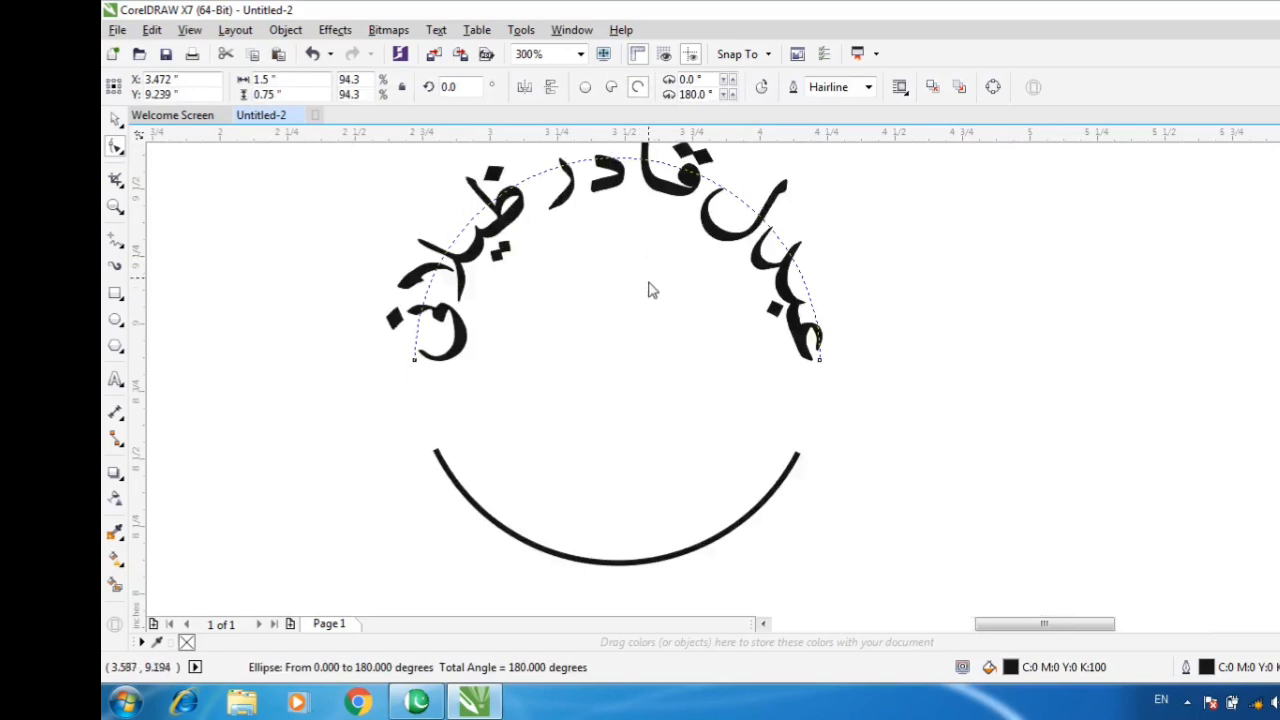
left_click_drag(415, 358, 355, 317)
scroll(812, 355, "up", 2)
left_click_drag(819, 359, 937, 283)
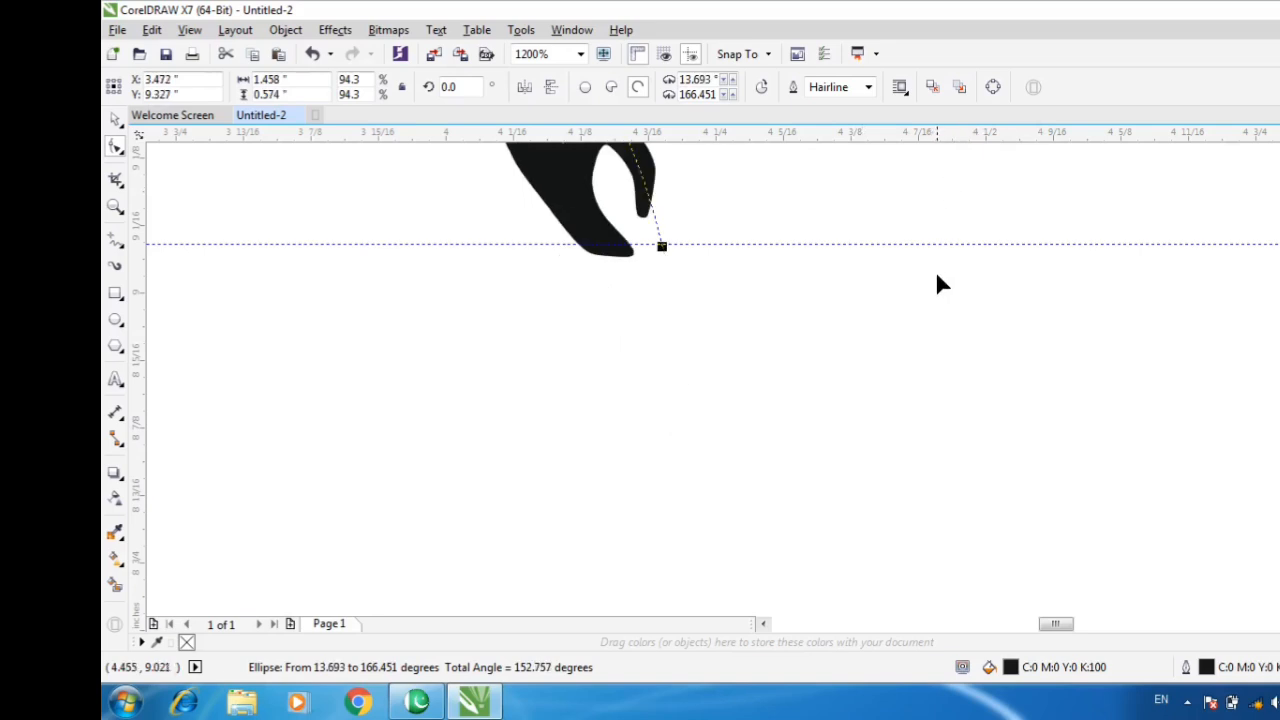
scroll(937, 283, "down", 3)
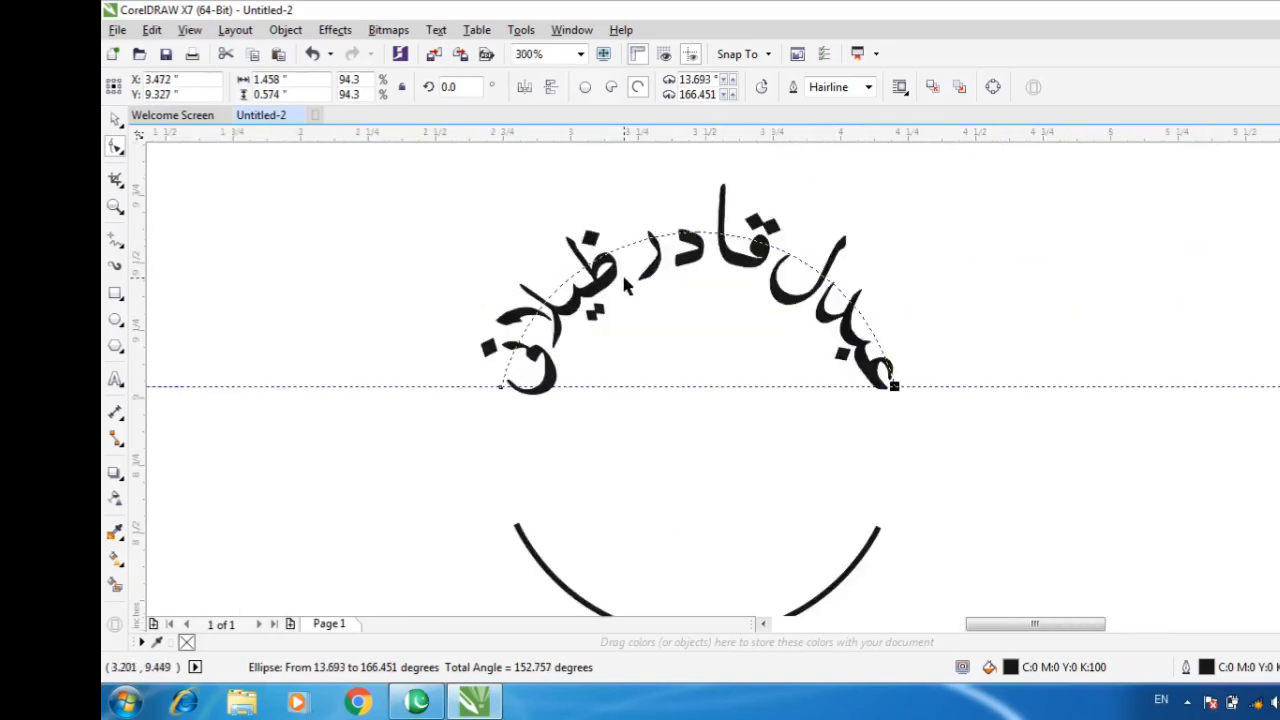
Apply the saved English address brush to the lower arc with a stroke width of 0.16916 inches.
scroll(621, 271, "down", 1)
left_click(518, 583)
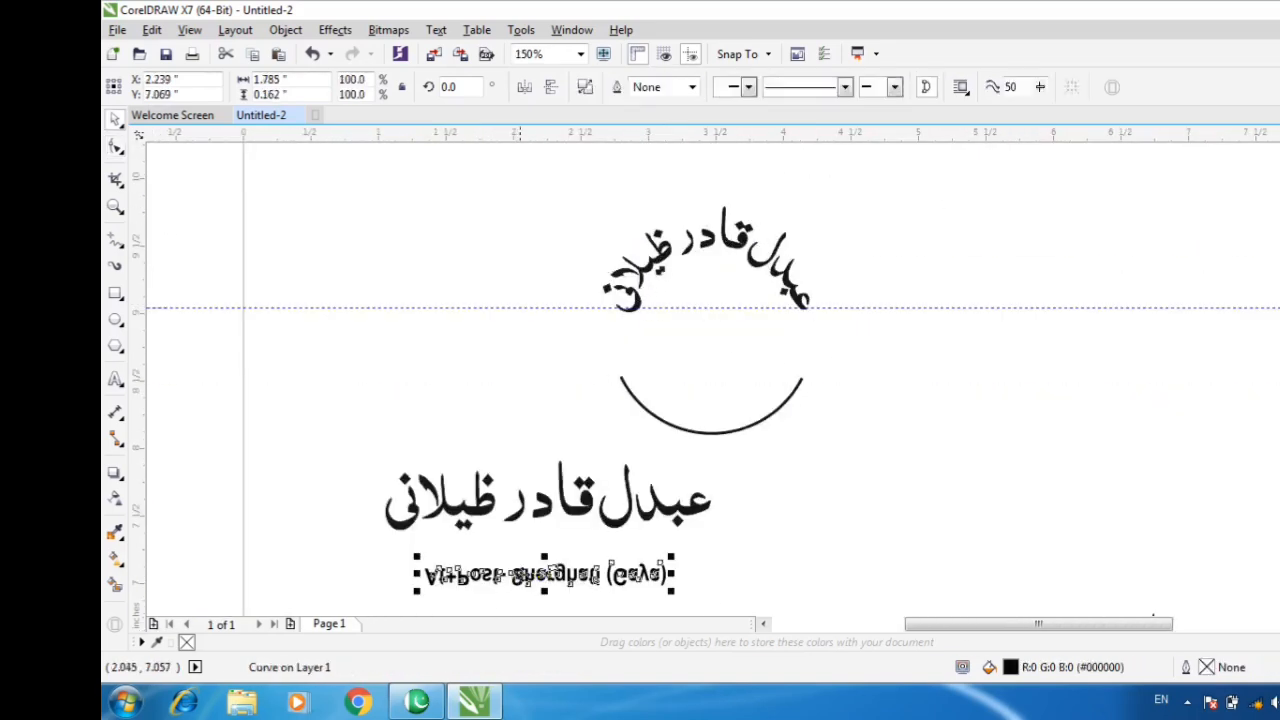
left_click(667, 432)
left_click(114, 266)
left_click(493, 87)
left_click(450, 150)
scroll(707, 404, "up", 1)
left_click(753, 91)
scroll(695, 392, "down", 1)
key("space")
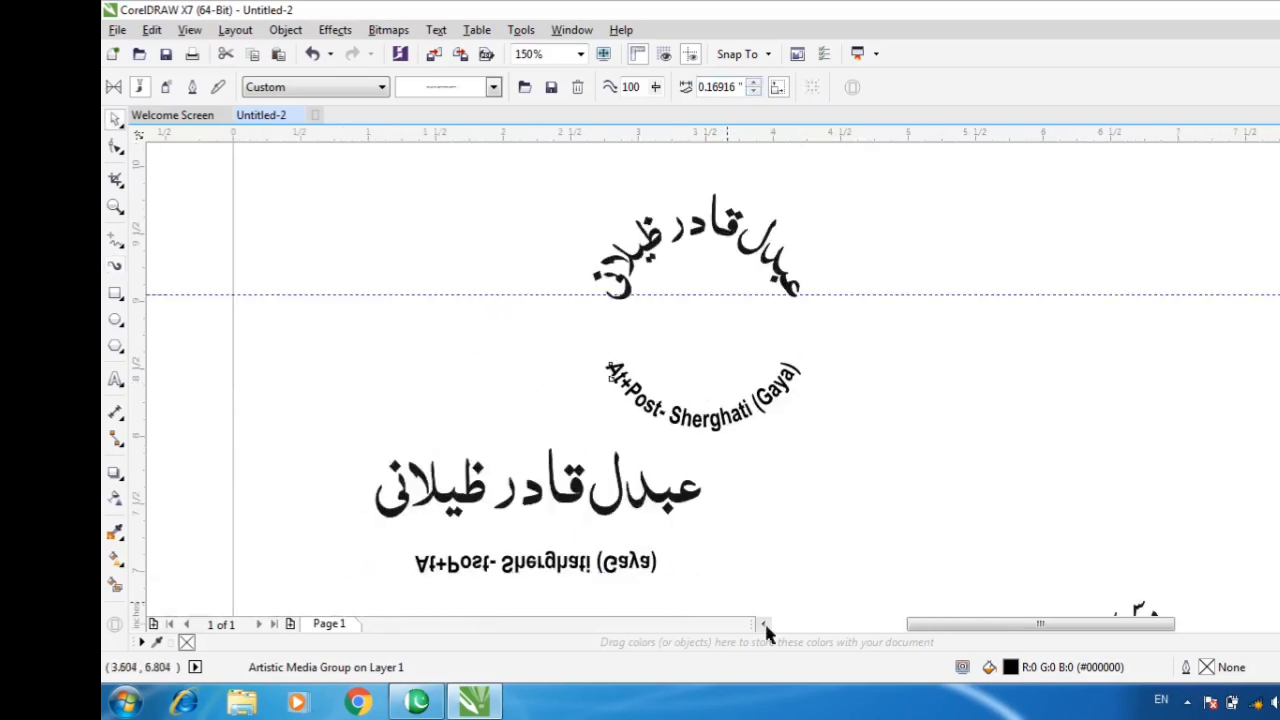
Delete the straight Urdu lettering and the mirrored address line beneath the stamp.
left_click_drag(766, 626, 764, 624)
key("Delete")
left_click(618, 470)
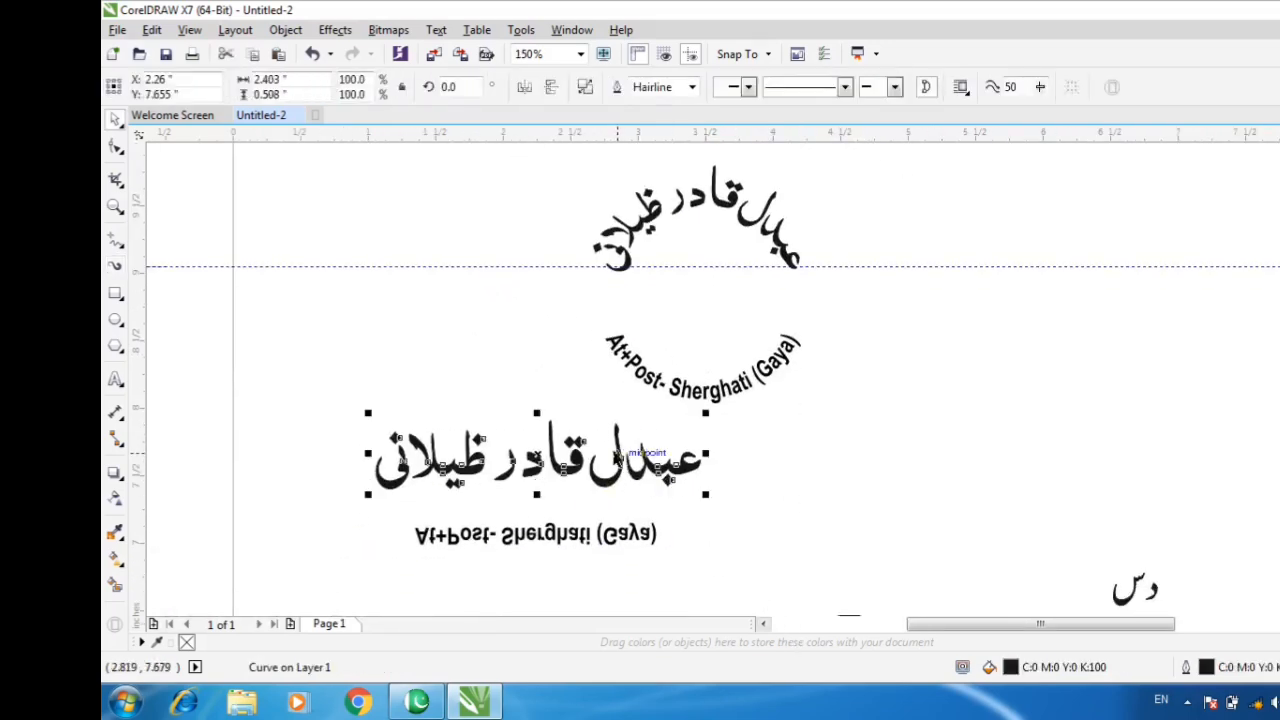
right_click(595, 465)
left_click(654, 406)
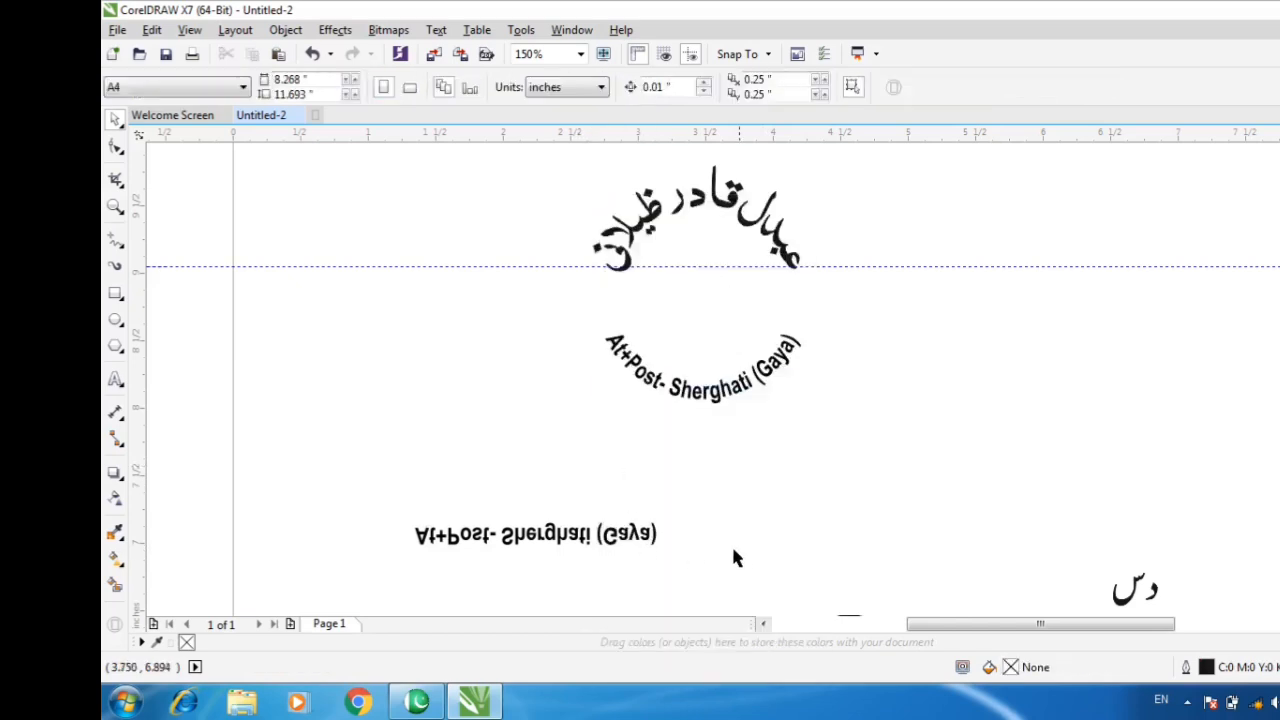
left_click(550, 532)
right_click(552, 532)
left_click(620, 192)
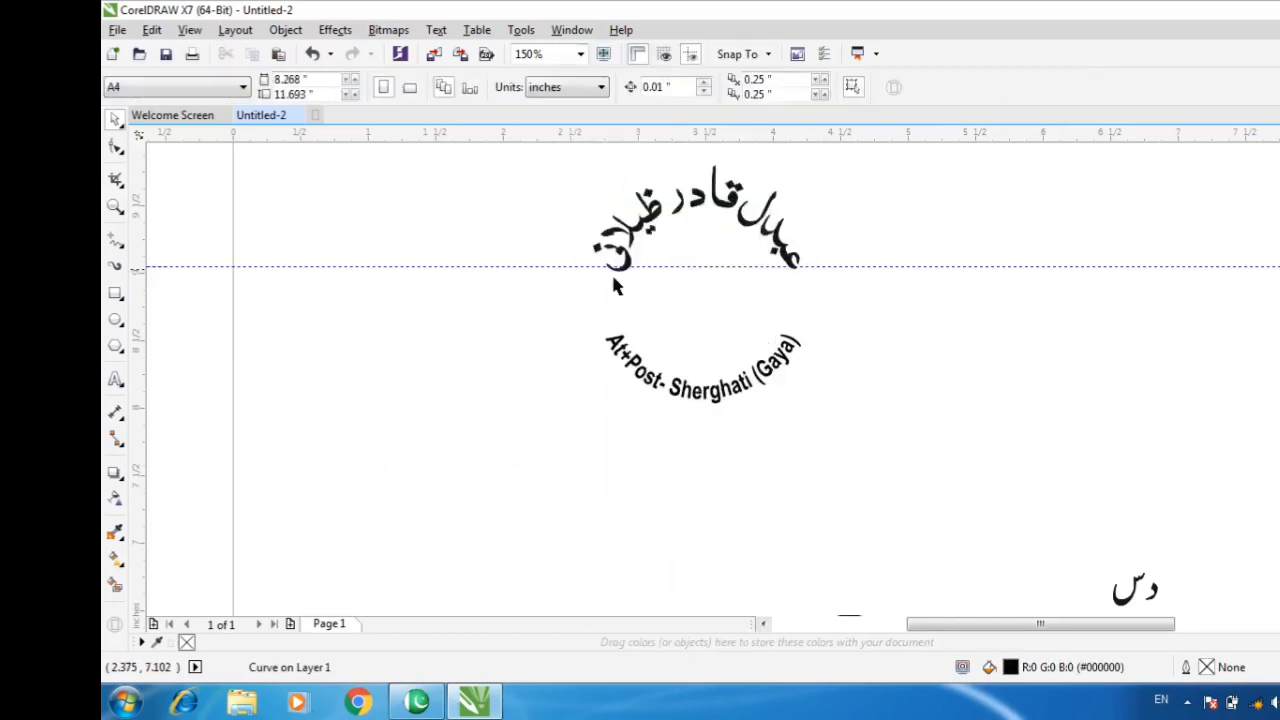
Draw a circle about 1.87 inches wide around both curved texts and give it a 1.25 pt outline.
scroll(666, 369, "down", 2)
scroll(666, 369, "up", 2)
left_click(114, 319)
mouse_move(509, 235)
left_mouse_down()
mouse_move(814, 458)
mouse_move(821, 447)
left_mouse_up()
key("space")
left_click_drag(754, 377, 765, 340)
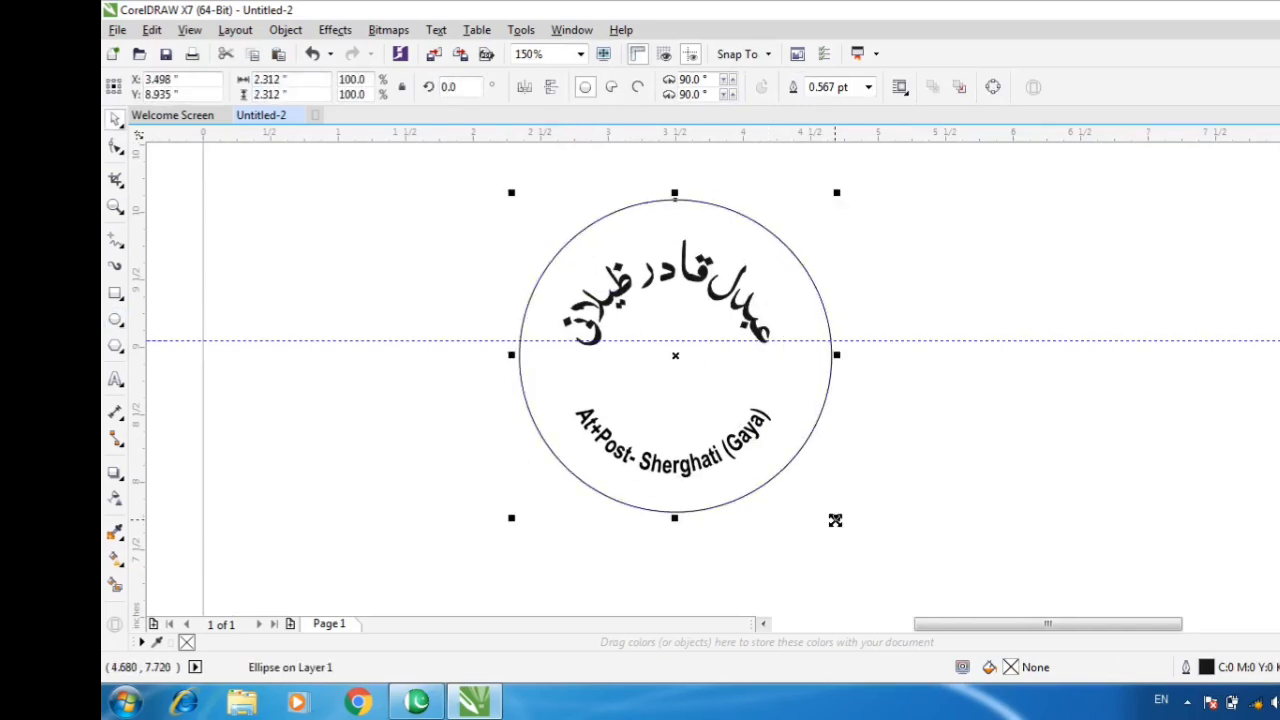
left_click_drag(835, 520, 802, 487)
left_click_drag(746, 374, 741, 381)
left_click(832, 86)
type("1.25")
key("Return")
Add a smaller concentric copy of the circle, about 0.97 inches wide, inside the curved texts.
scroll(860, 507, "up", 2)
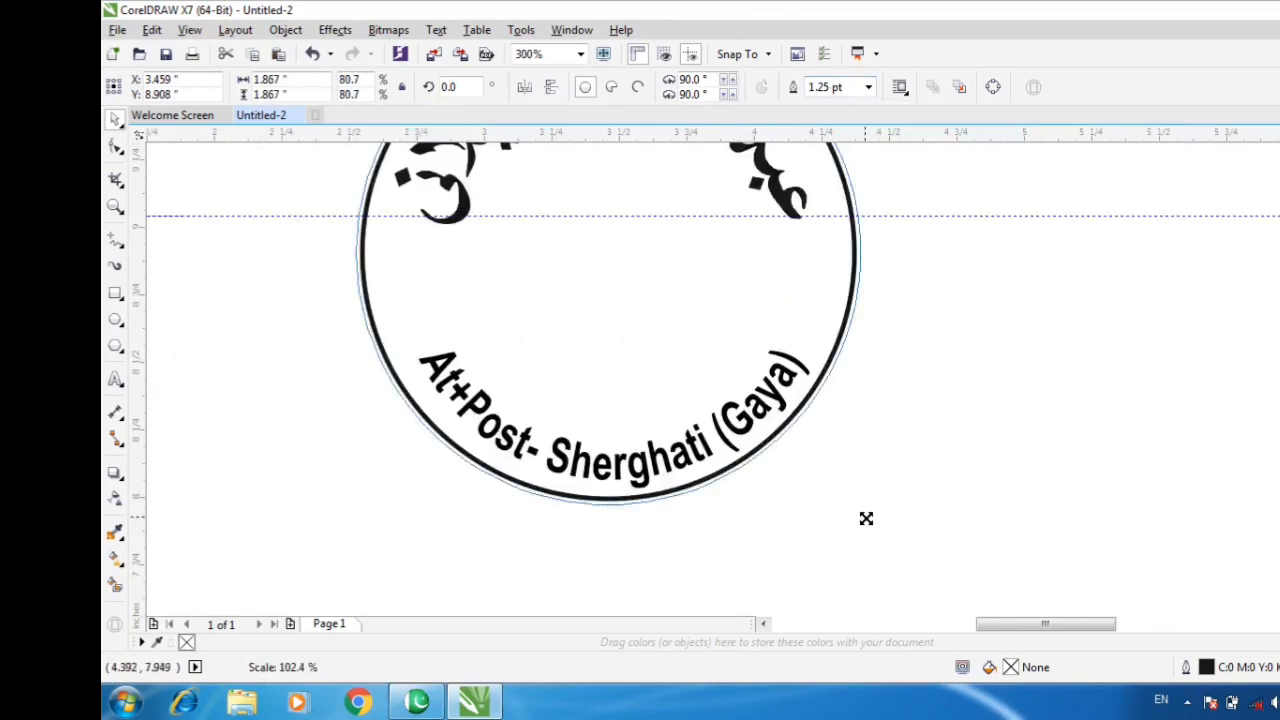
scroll(863, 517, "down", 2)
left_click_drag(814, 531, 769, 476)
scroll(670, 418, "up", 2)
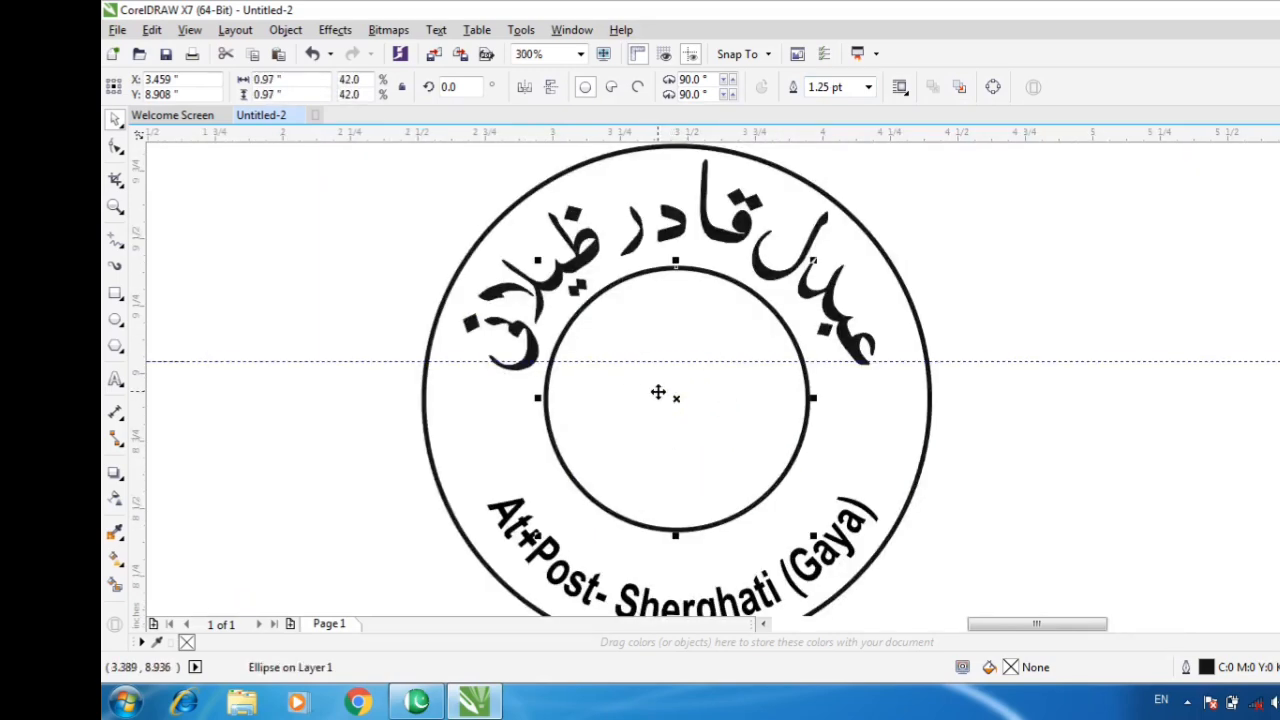
Align the inner circle, the Urdu text and the outer circle on a common vertical centre line.
left_click(743, 238, "shift")
key("c")
left_click(880, 398, "shift")
key("c")
left_click(975, 390)
left_click(663, 400)
left_click(838, 426, "shift")
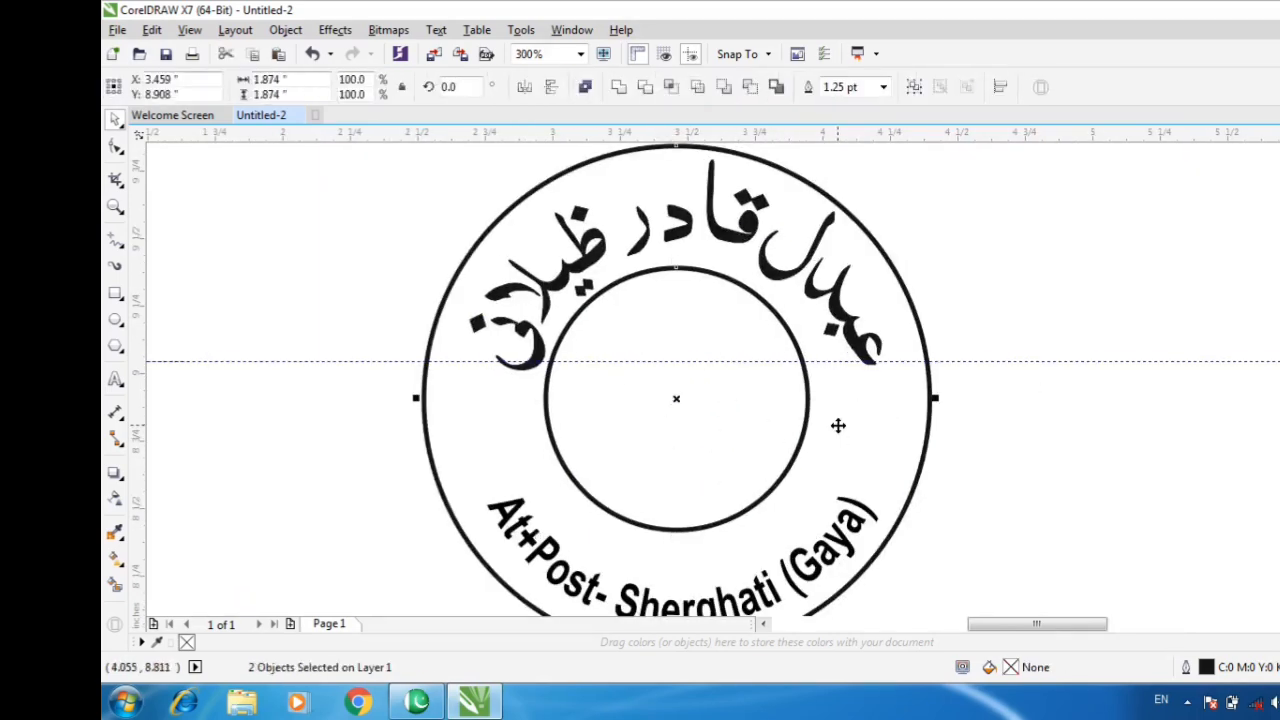
left_click(998, 422)
Nudge the curved Urdu text slightly to the left between the two circles.
left_click(634, 354)
scroll(632, 350, "down", 1)
scroll(654, 343, "up", 1)
left_click(649, 240)
left_click(646, 238)
key("Left")
key("Left")
key("Left")
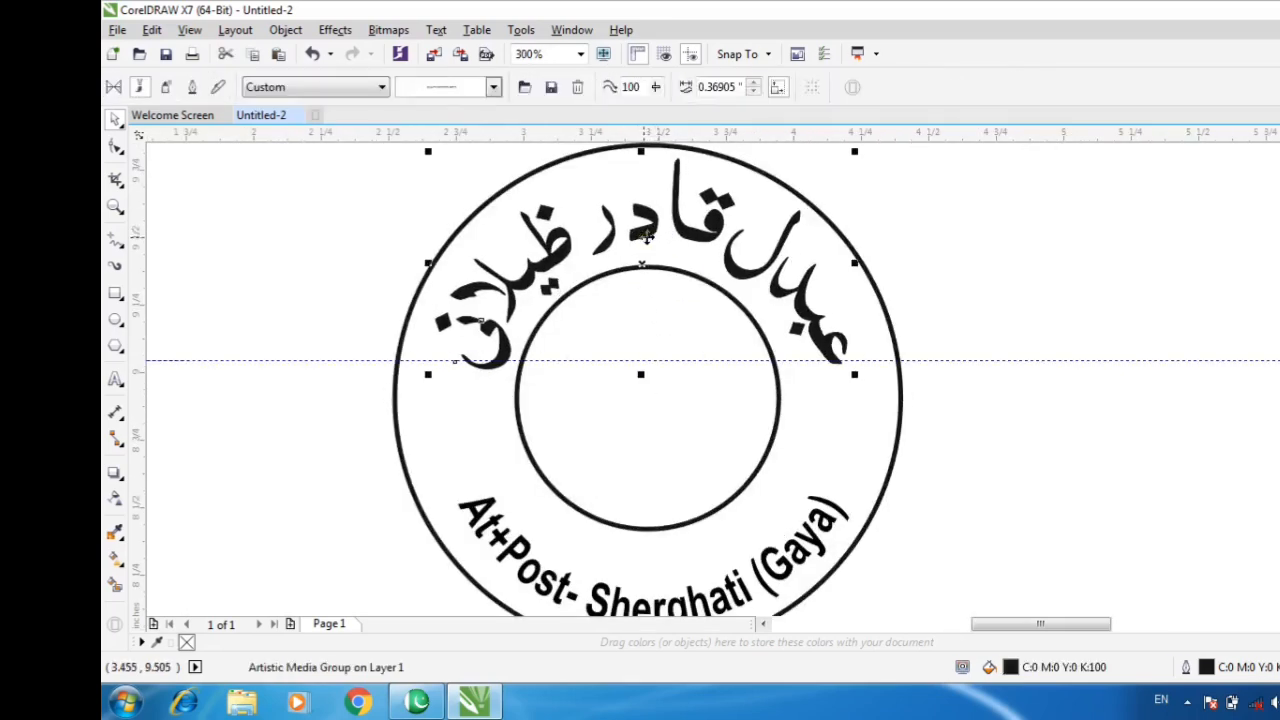
left_click(680, 372)
left_click(660, 430)
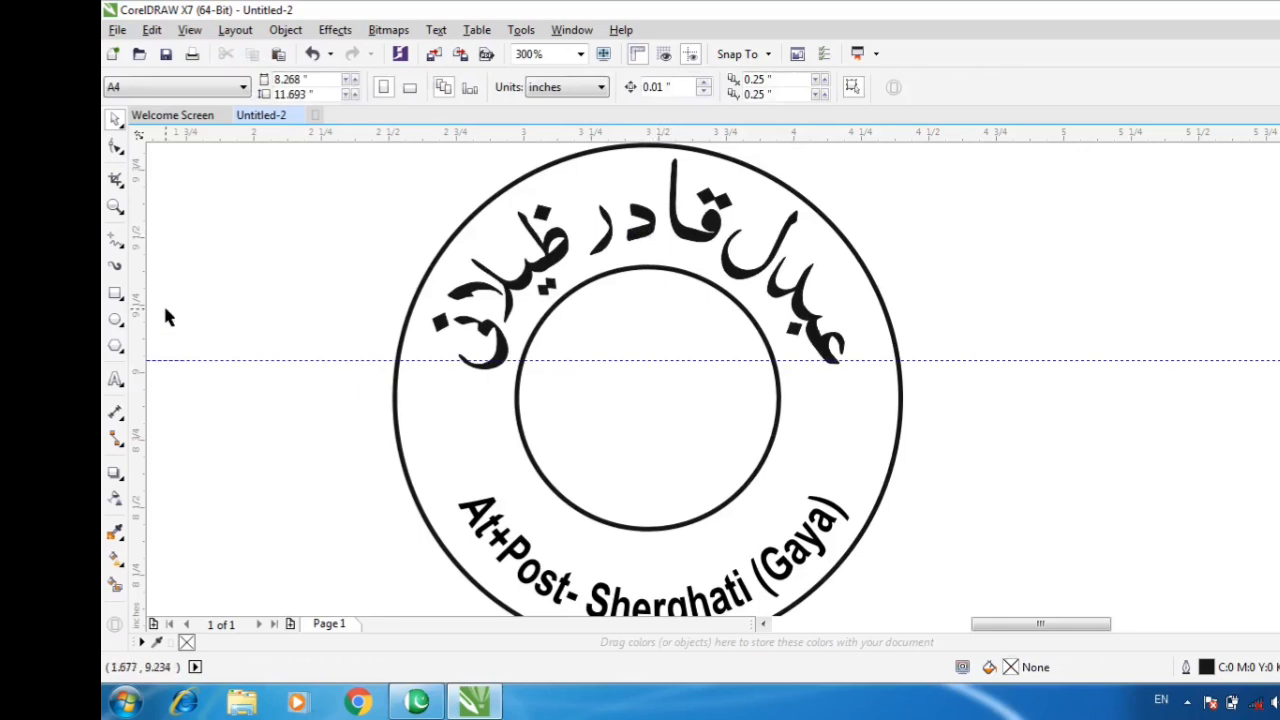
Place a solid black dot about 0.156 inches wide on each side of the ring, between the Urdu and English texts.
key("F7")
mouse_move(434, 405)
left_mouse_down()
mouse_move(477, 448)
mouse_move(831, 413)
left_mouse_up()
left_click(1279, 182)
left_click(453, 434)
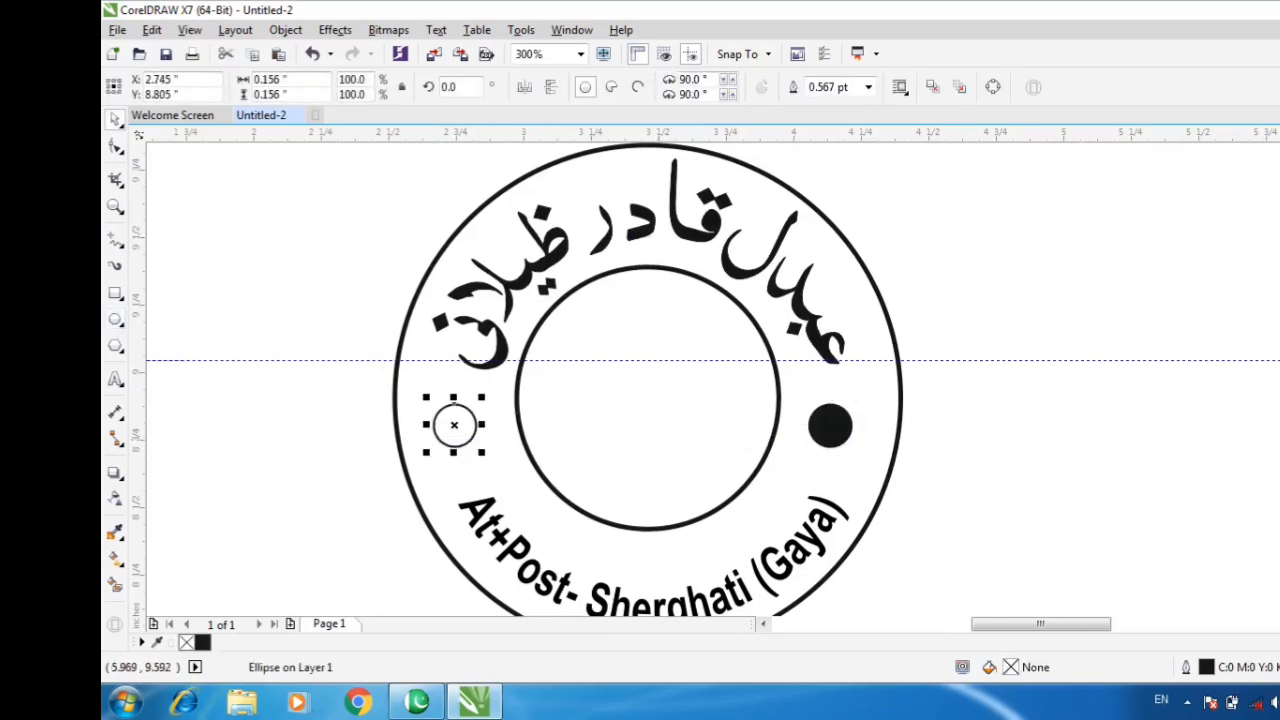
left_click(1279, 182)
right_click(1279, 182)
Set the inner circle's outline width to 2 pt.
left_click(657, 412)
double_click(822, 88)
type("2")
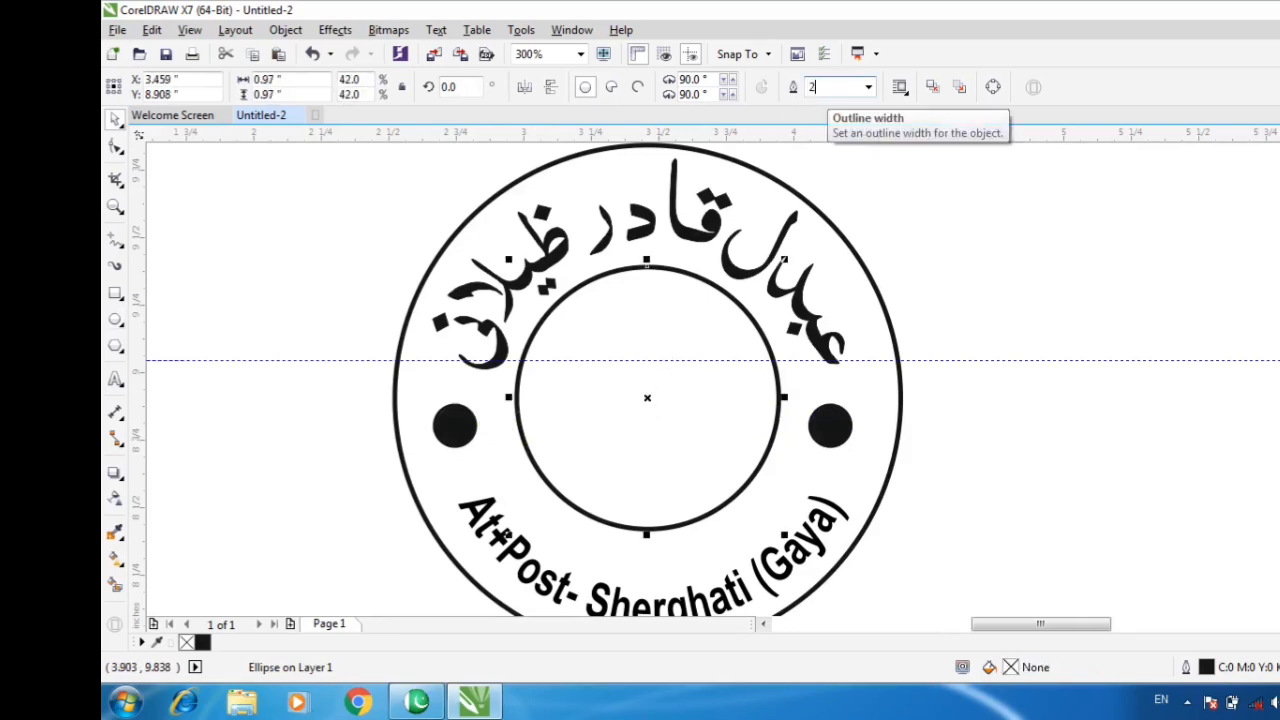
key("Return")
Scale the crescent-and-mosque image to about 0.69 by 0.71 inches and centre it within the inner circle.
scroll(622, 342, "down", 2)
left_click_drag(638, 515, 576, 409)
scroll(593, 421, "up", 2)
left_click_drag(631, 515, 570, 300)
scroll(649, 524, "down", 1)
scroll(575, 280, "up", 2)
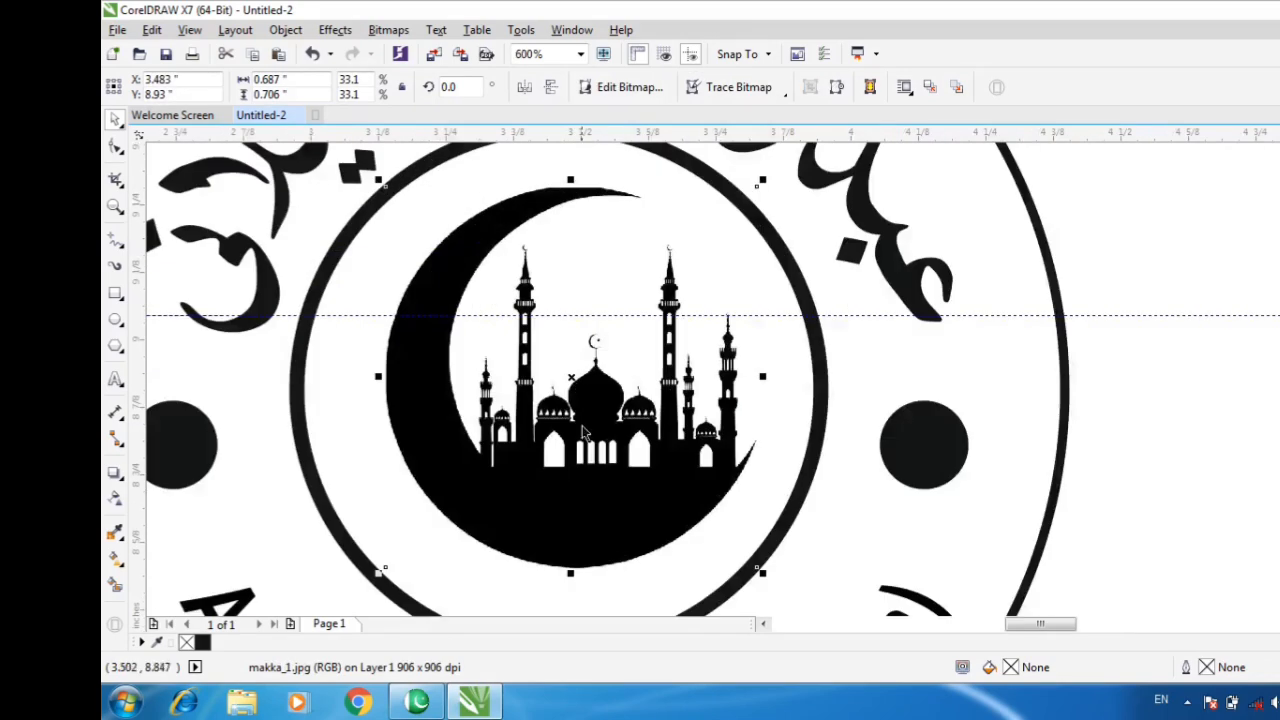
left_click_drag(570, 380, 557, 392)
scroll(557, 392, "down", 1)
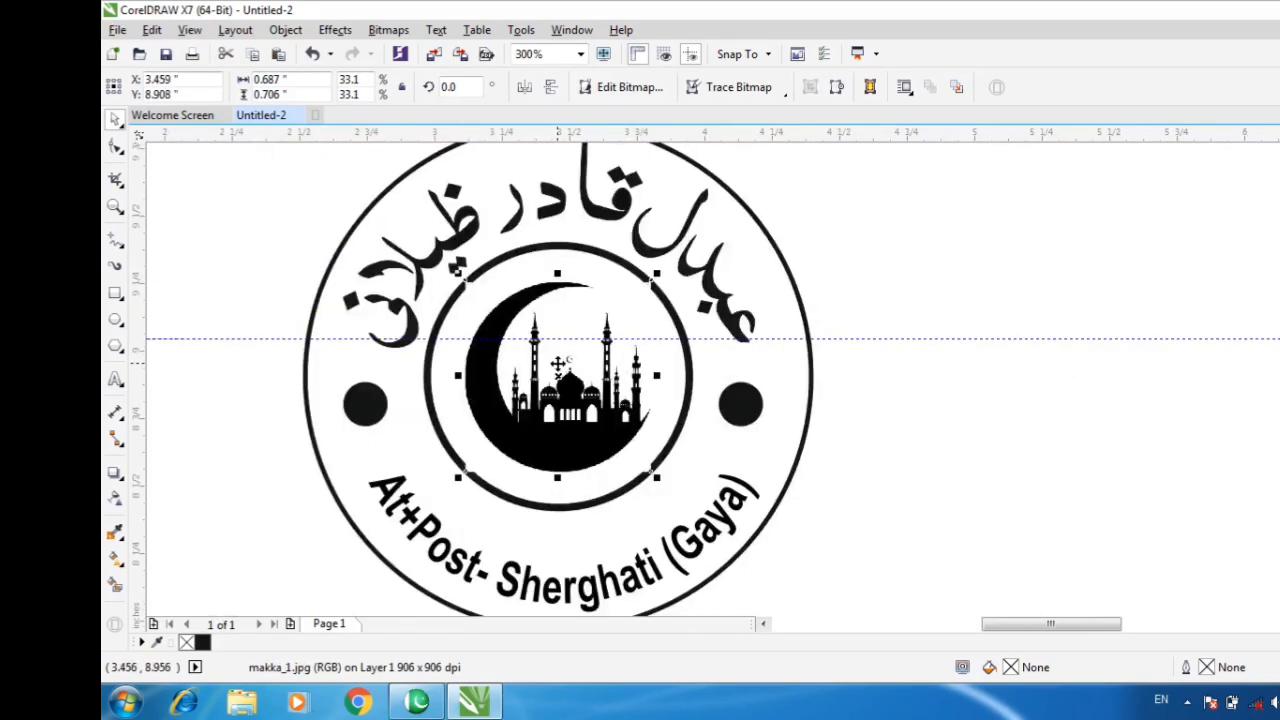
PowerClip the mosque image inside the inner circle and enlarge it there to about 0.82 by 0.84 inches.
right_click(563, 425)
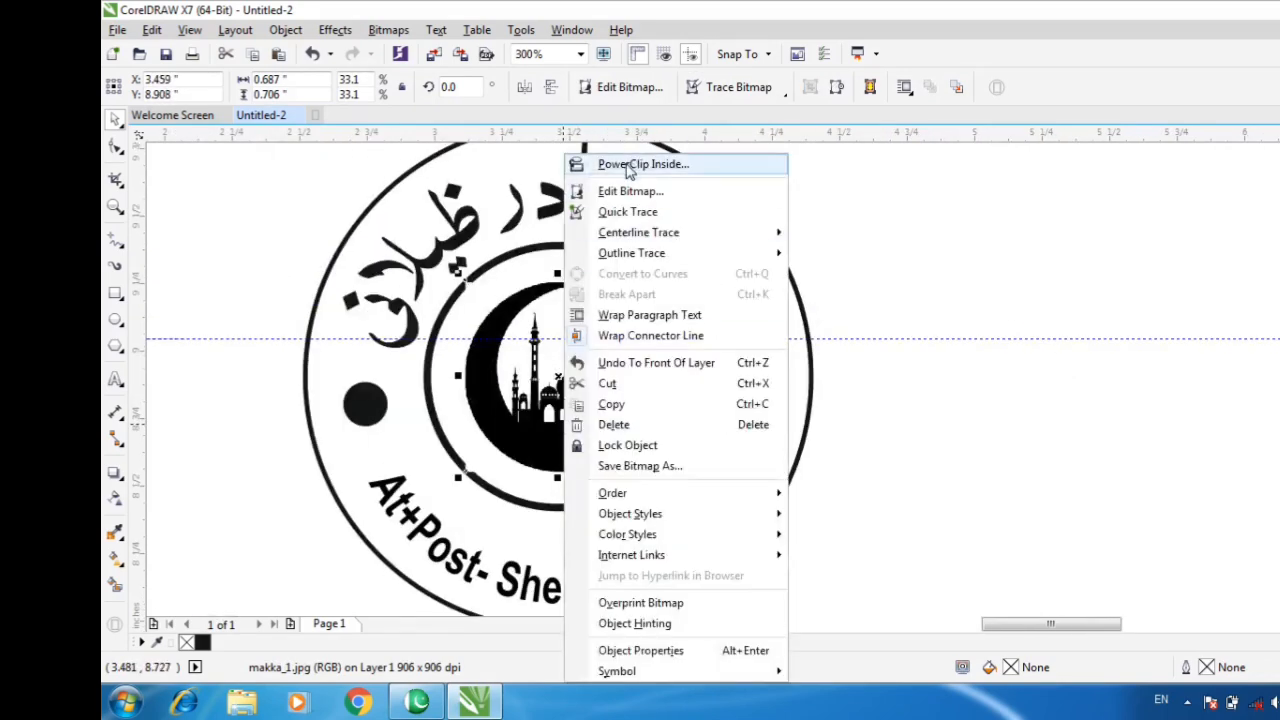
left_click(614, 163)
left_click(534, 288)
double_click(571, 409)
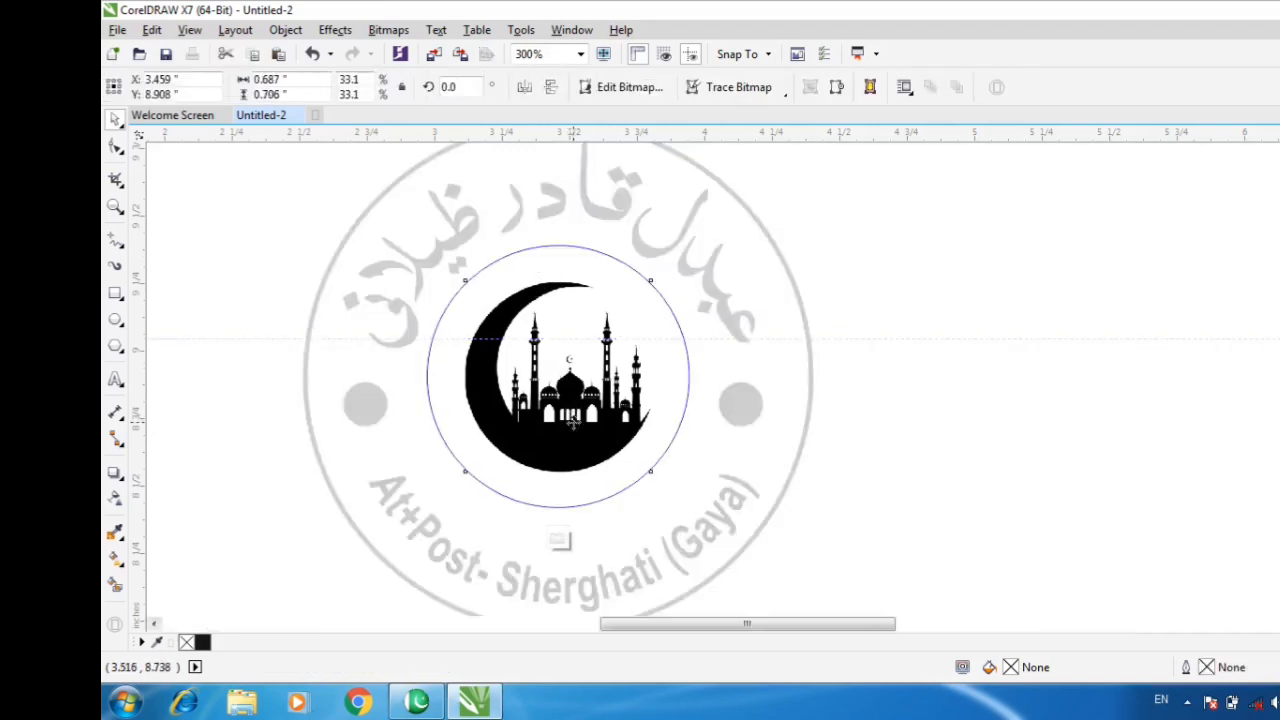
left_click_drag(659, 478, 679, 511)
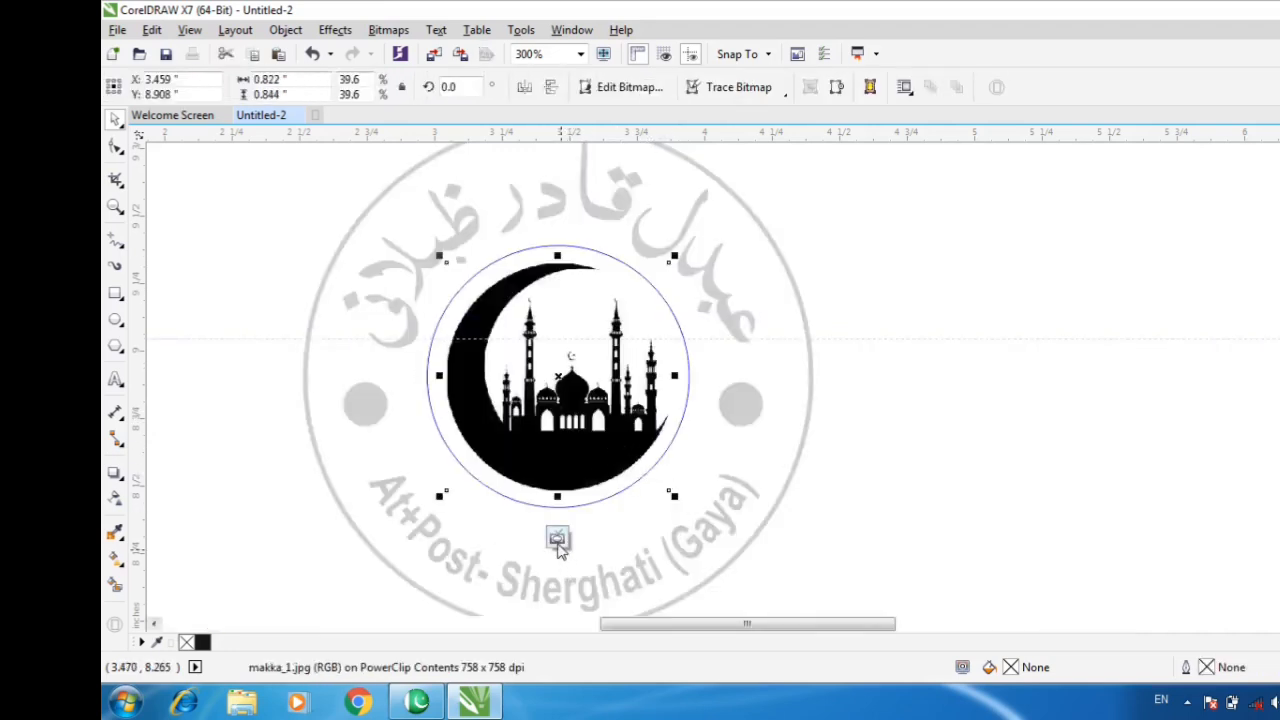
left_click(559, 540)
Colour the outer circle's outline green.
scroll(655, 285, "down", 1)
left_click(701, 236)
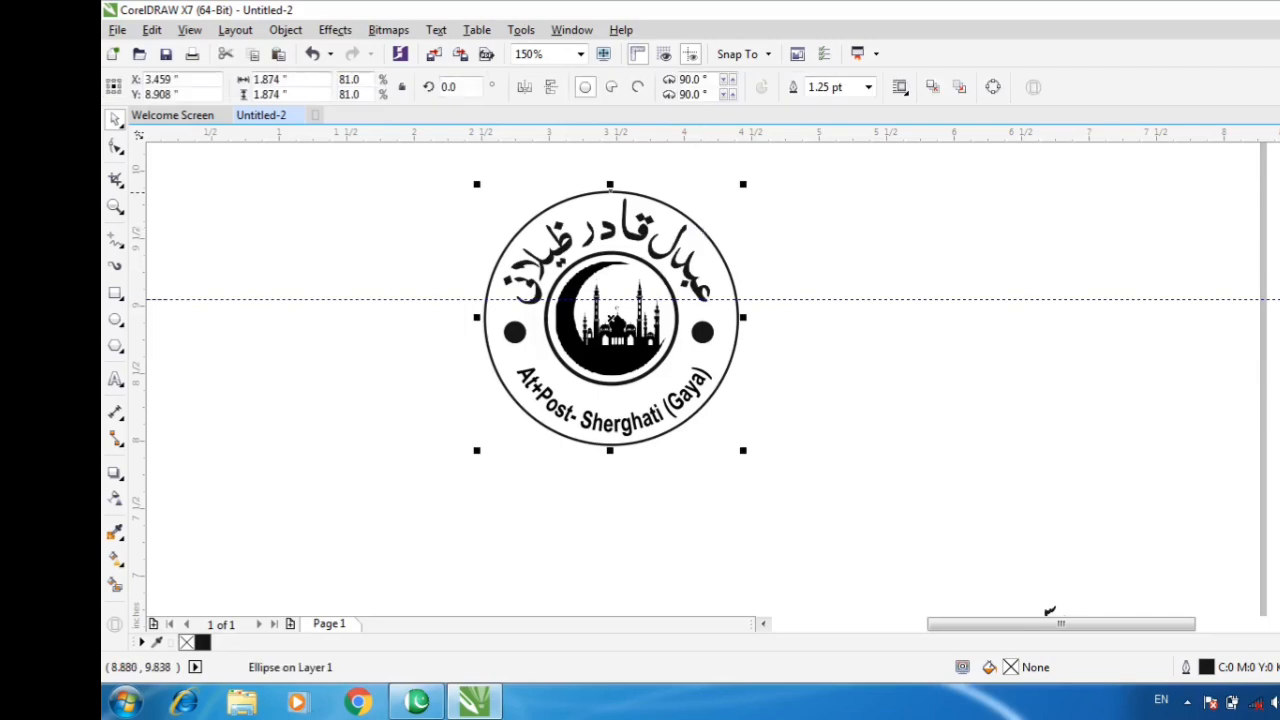
right_click(1279, 192)
scroll(625, 228, "up", 1)
Fill the curved Urdu lettering with green (C100 M0 Y100 K0) and remove its outline.
left_click(625, 228)
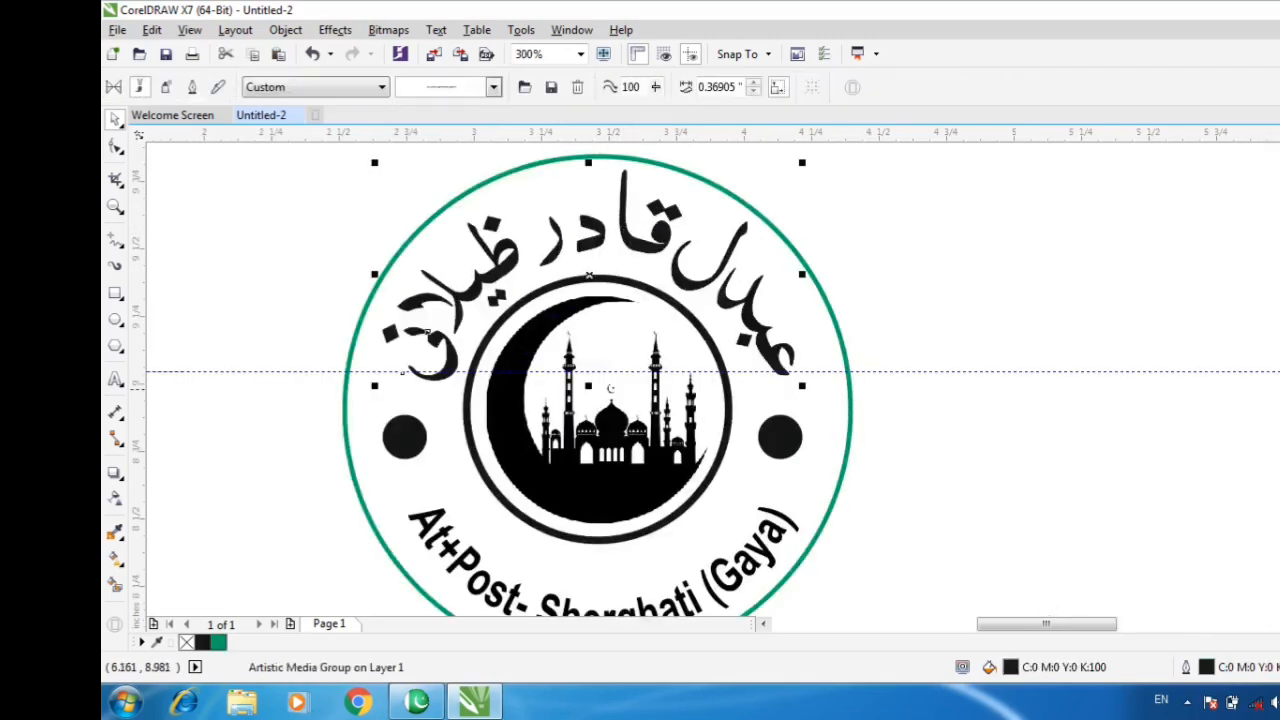
left_click(1279, 388)
scroll(645, 220, "up", 3)
scroll(647, 284, "down", 3)
scroll(516, 310, "up", 3)
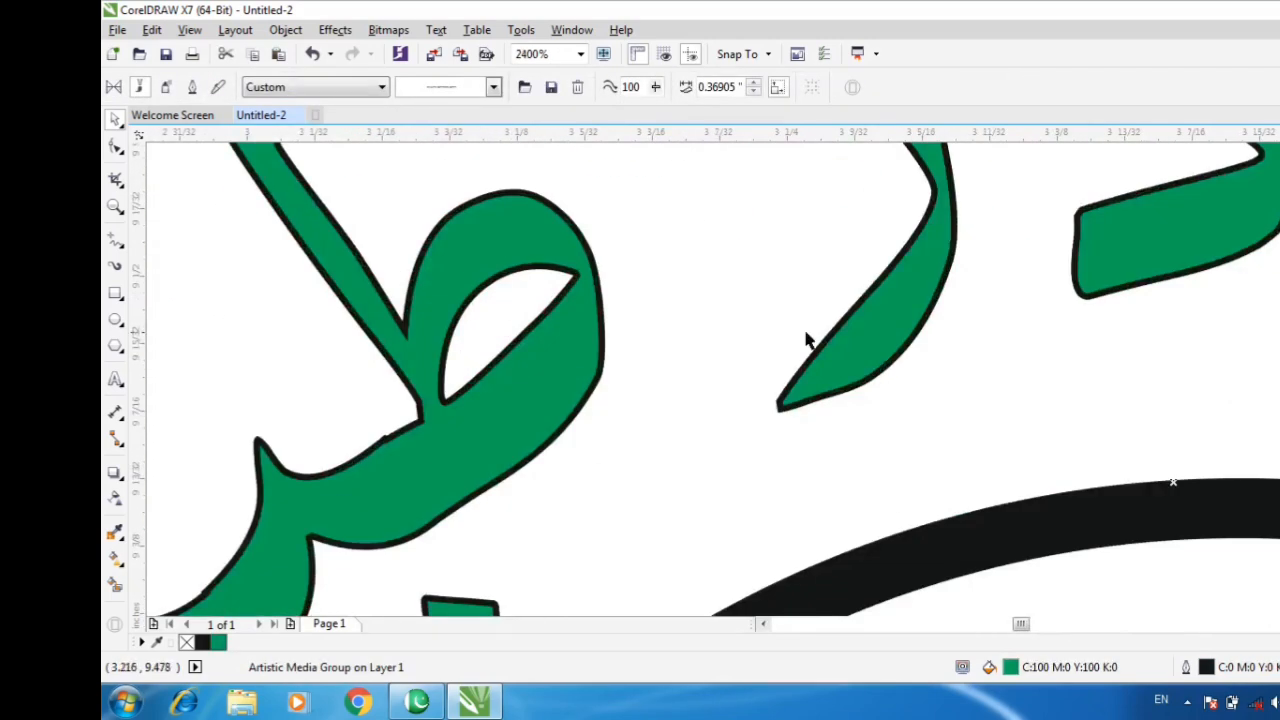
right_click(1279, 150)
scroll(600, 300, "down", 5)
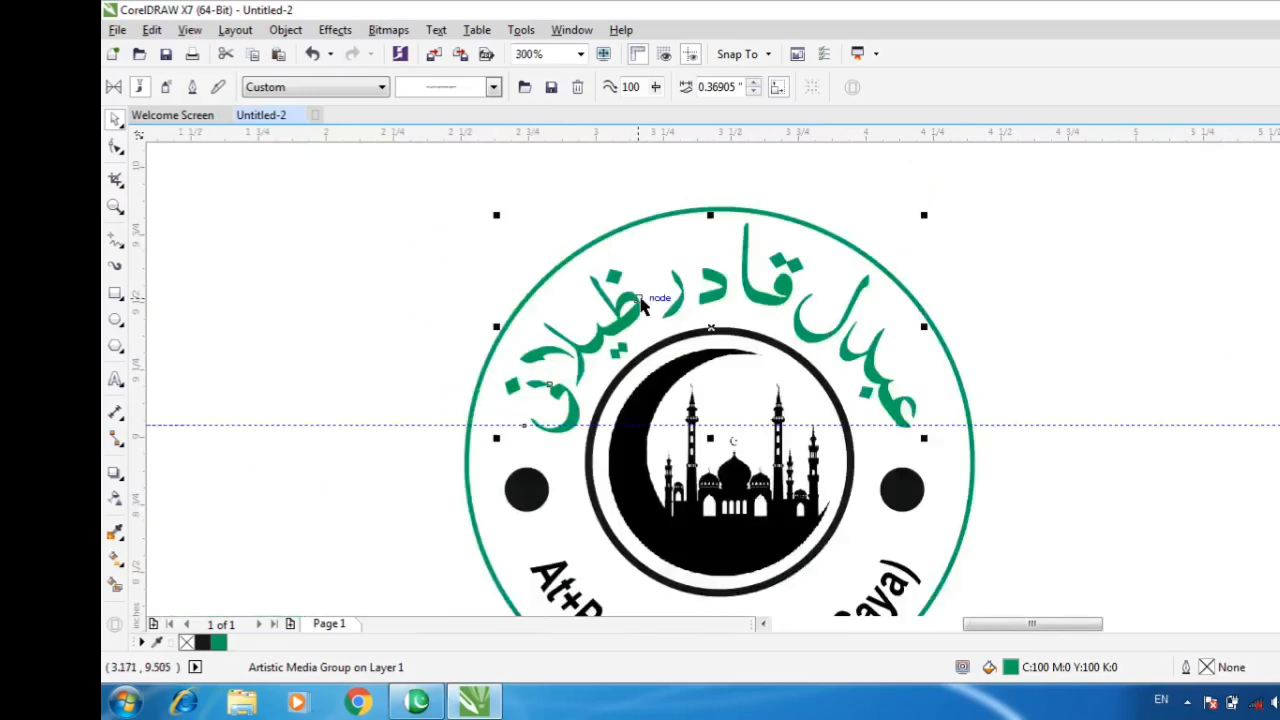
Fill the curved English address line with blue (C100 M100 Y0 K0).
scroll(595, 243, "up", 2)
left_click(501, 385)
left_click(447, 388)
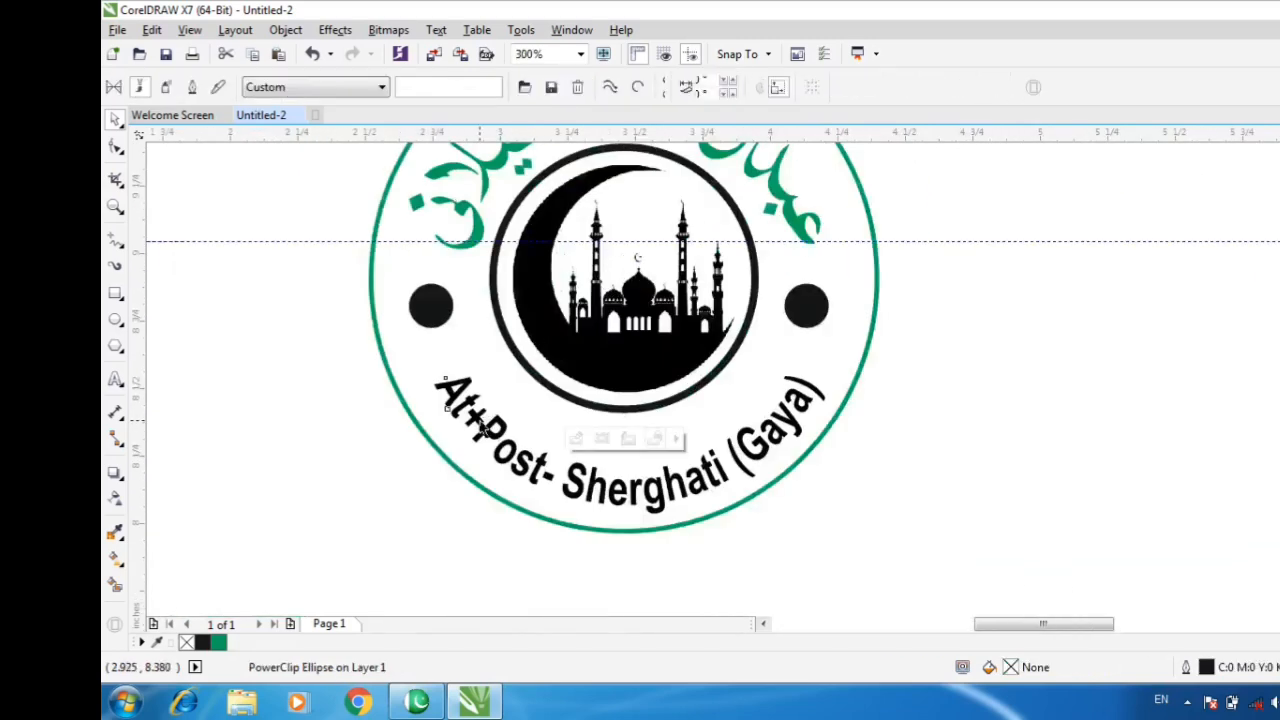
left_click(1279, 316)
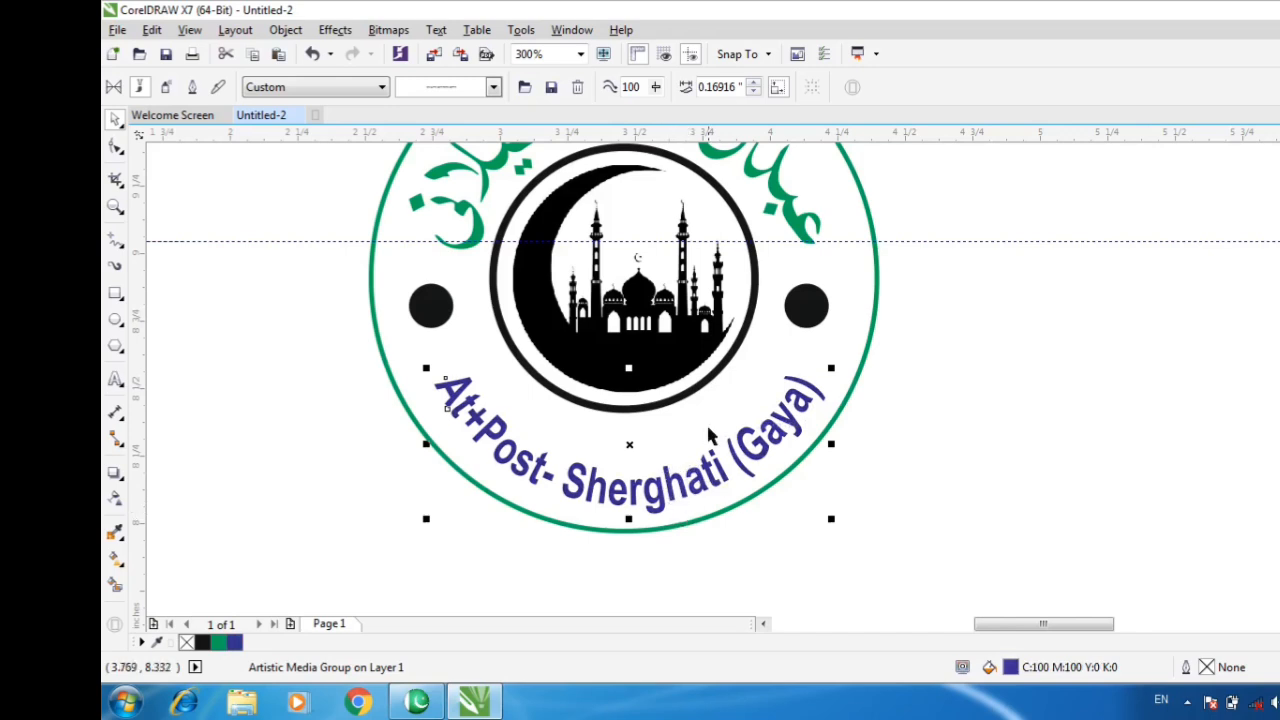
Fill the outer circle with white and send it behind all the other stamp objects.
left_click(713, 383)
left_click(719, 372)
key("ctrl+z")
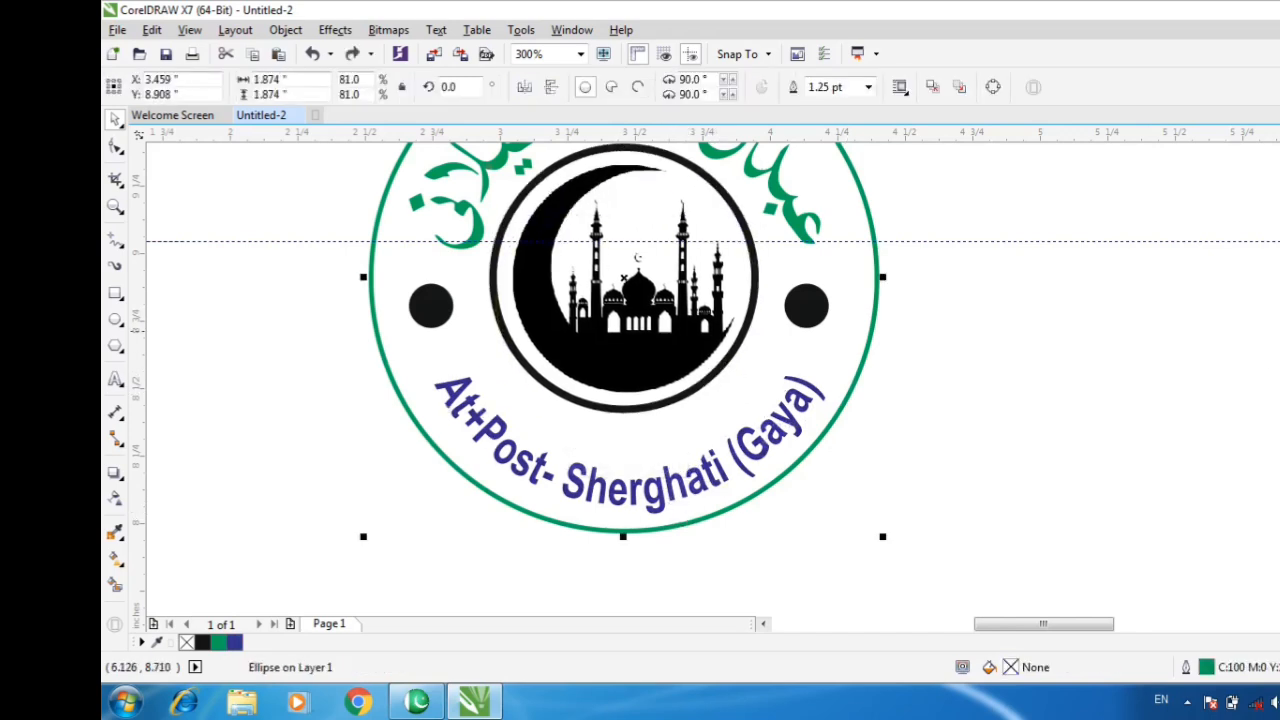
left_click(1279, 312)
scroll(799, 436, "down", 1)
key("shift+Page_Down")
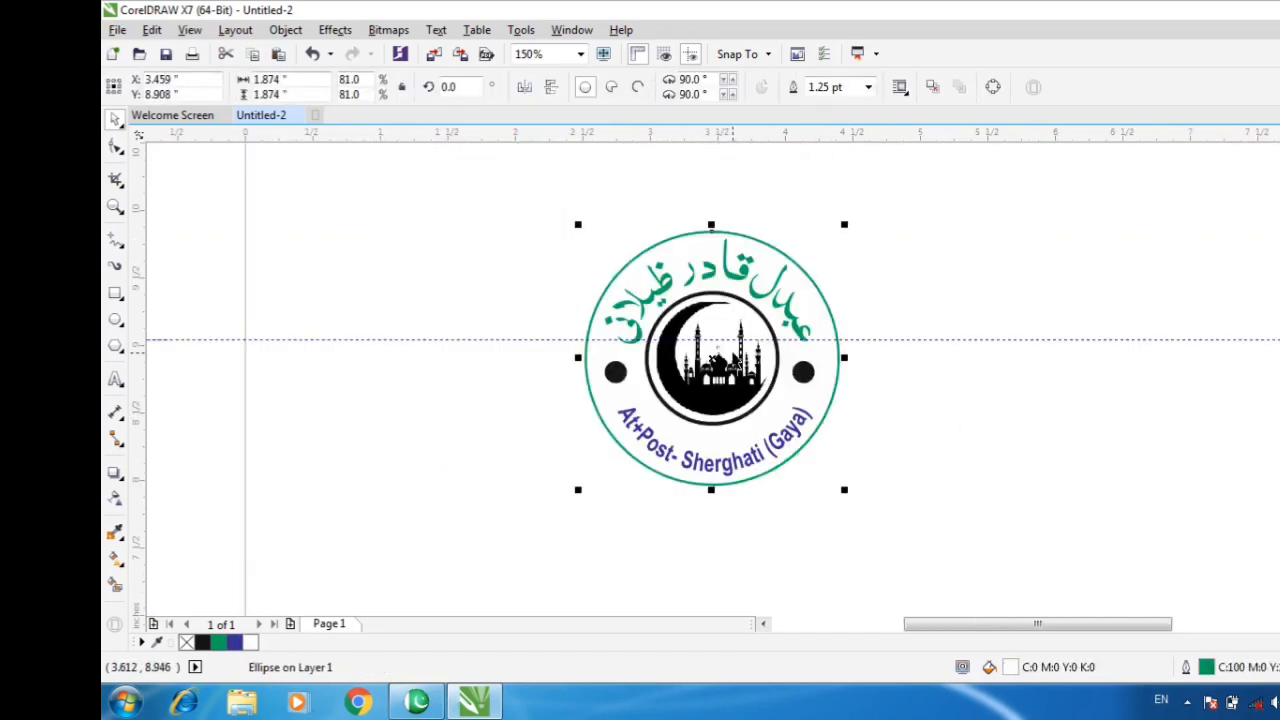
Fill the inner circle around the mosque with white and colour its outline red.
left_click(825, 234)
left_click(740, 300)
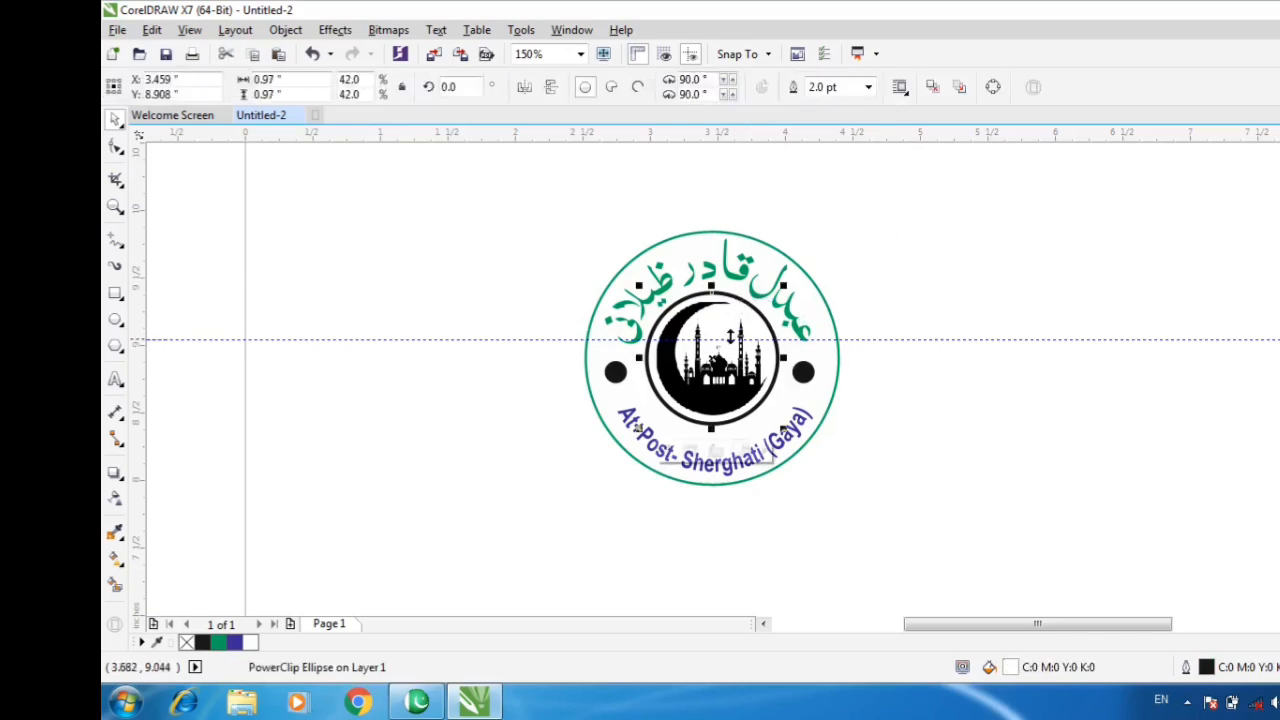
scroll(765, 372, "up", 1)
right_click(1279, 385)
Fill the outer circle with green (C100 M0 Y100 K0) and the curved Urdu lettering with white.
left_click(980, 270)
left_click(602, 272)
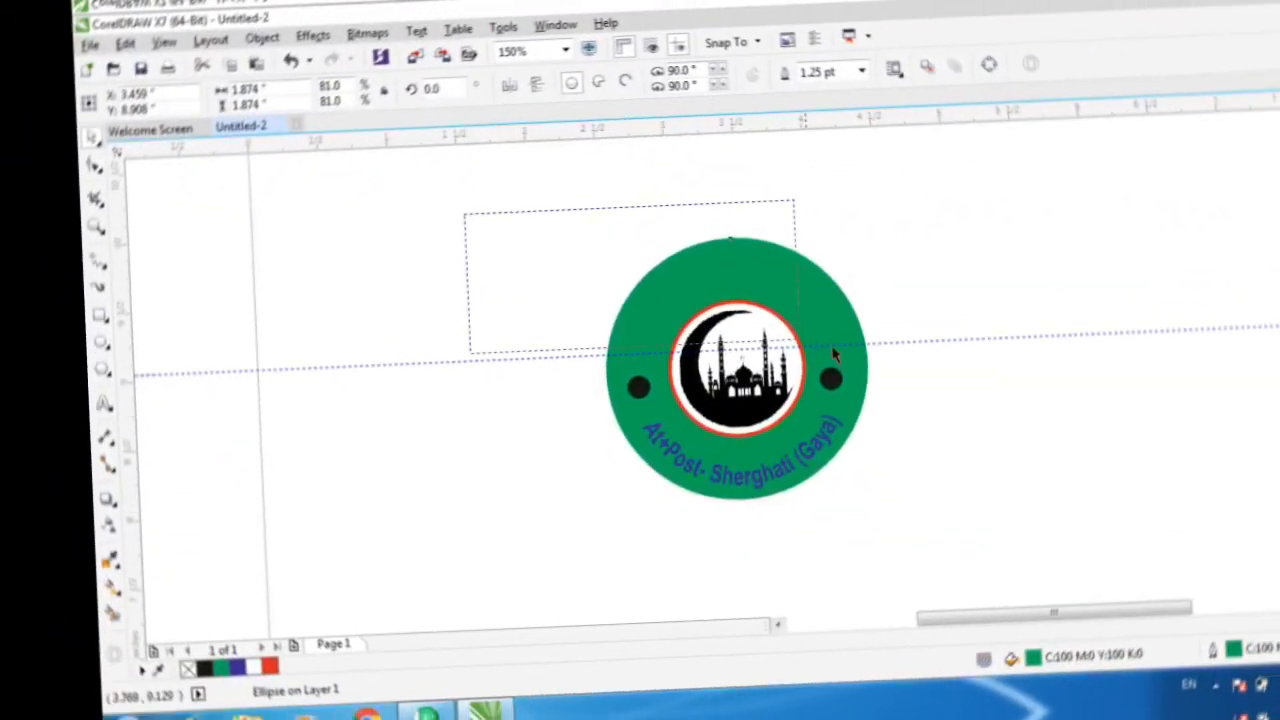
left_click_drag(833, 348, 860, 368)
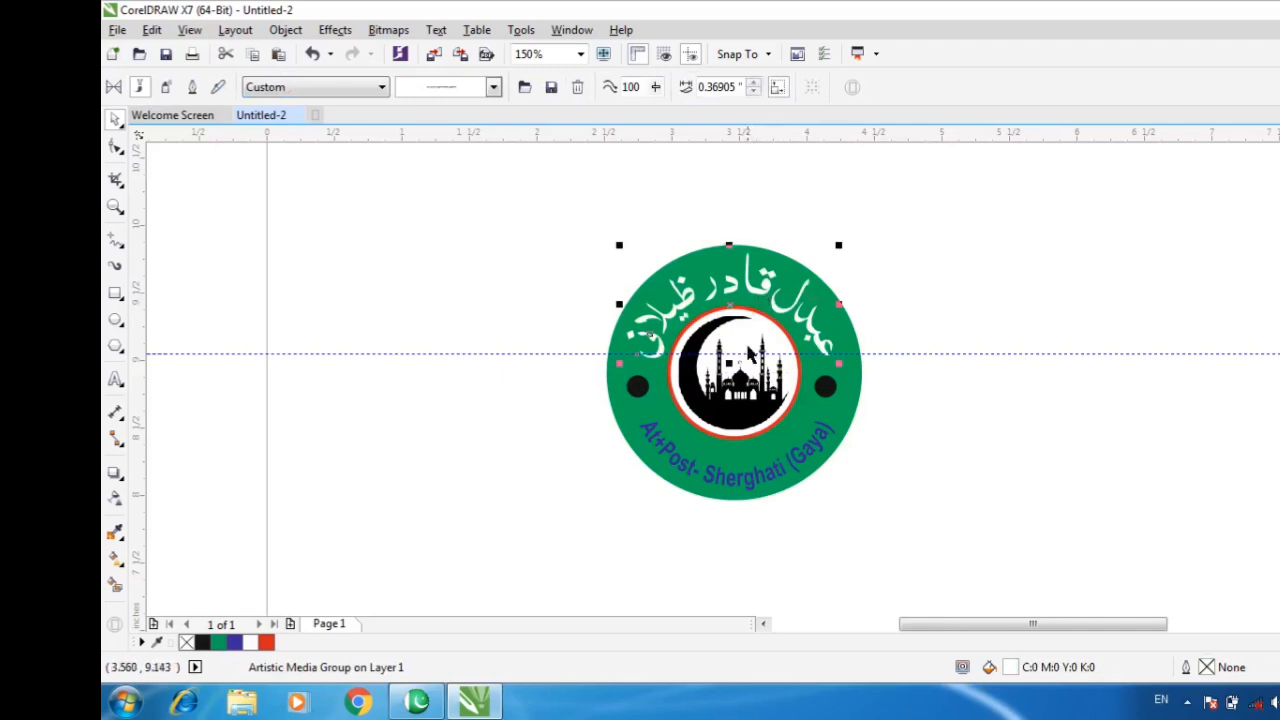
Colour the fill and outline of both side dots yellow (C0 M0 Y100 K0).
scroll(690, 330, "up", 2)
left_click(512, 396)
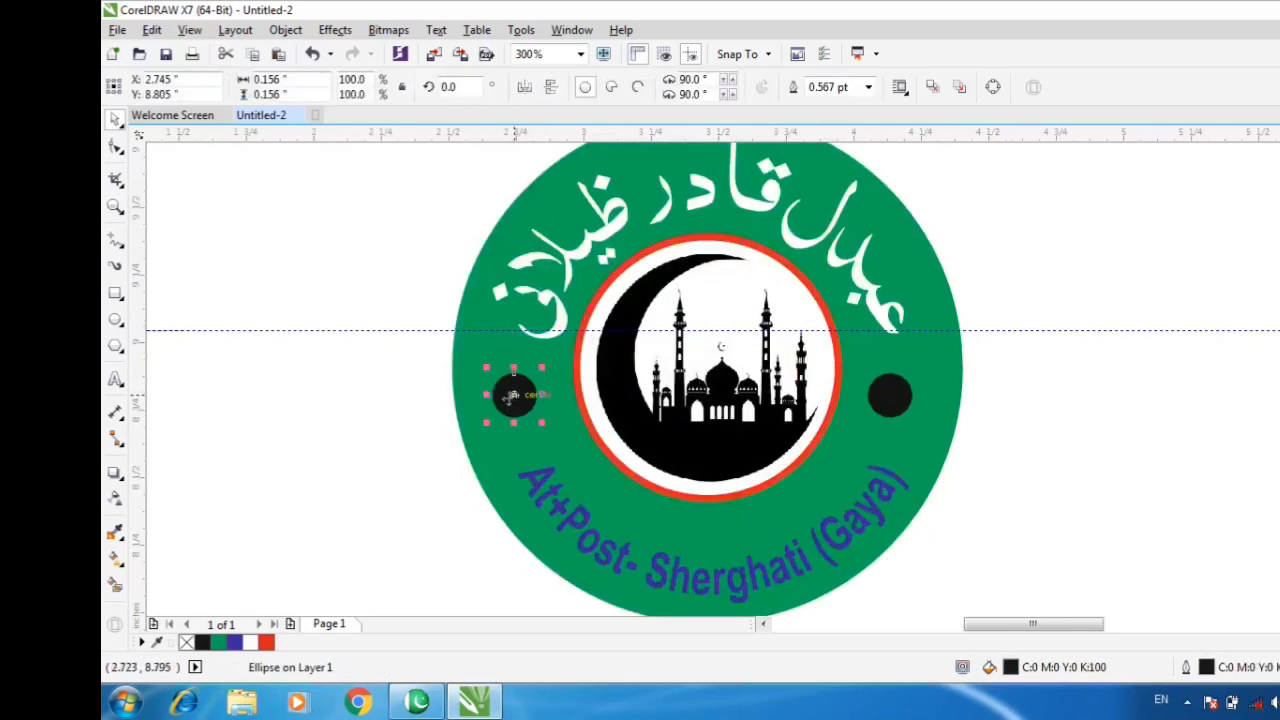
left_click(886, 395, "shift")
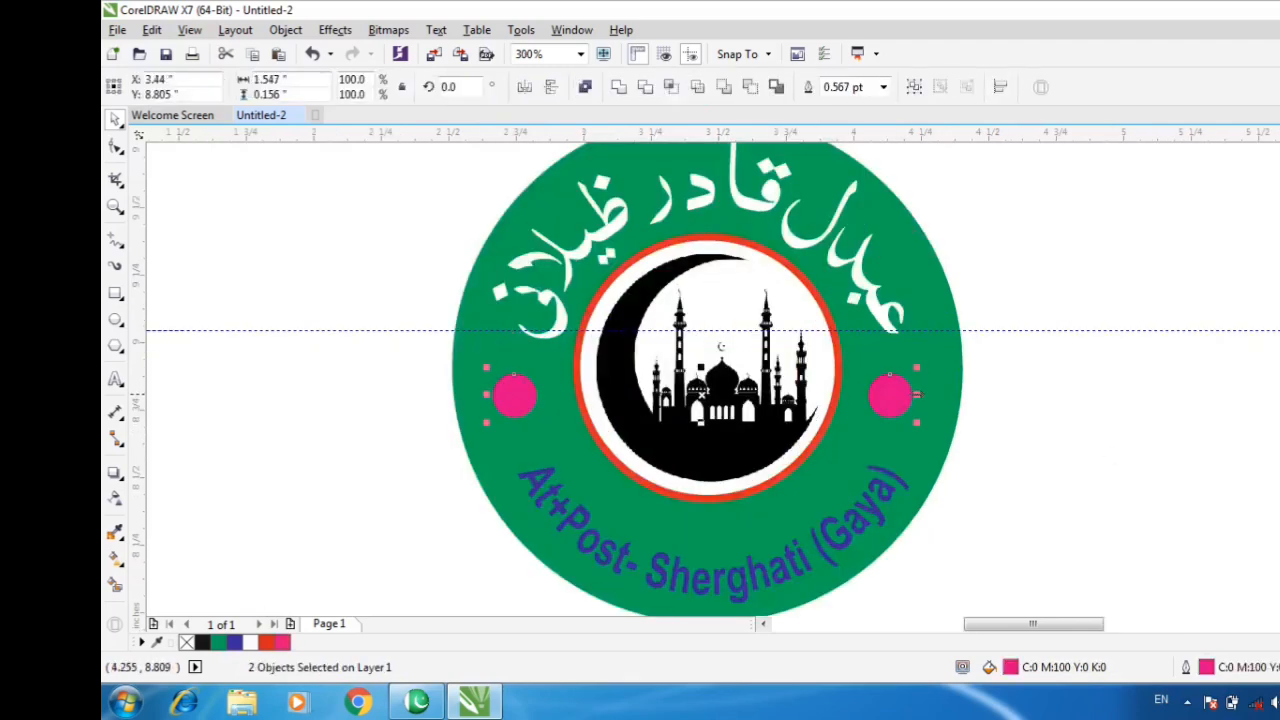
left_click(1279, 386)
right_click(1279, 386)
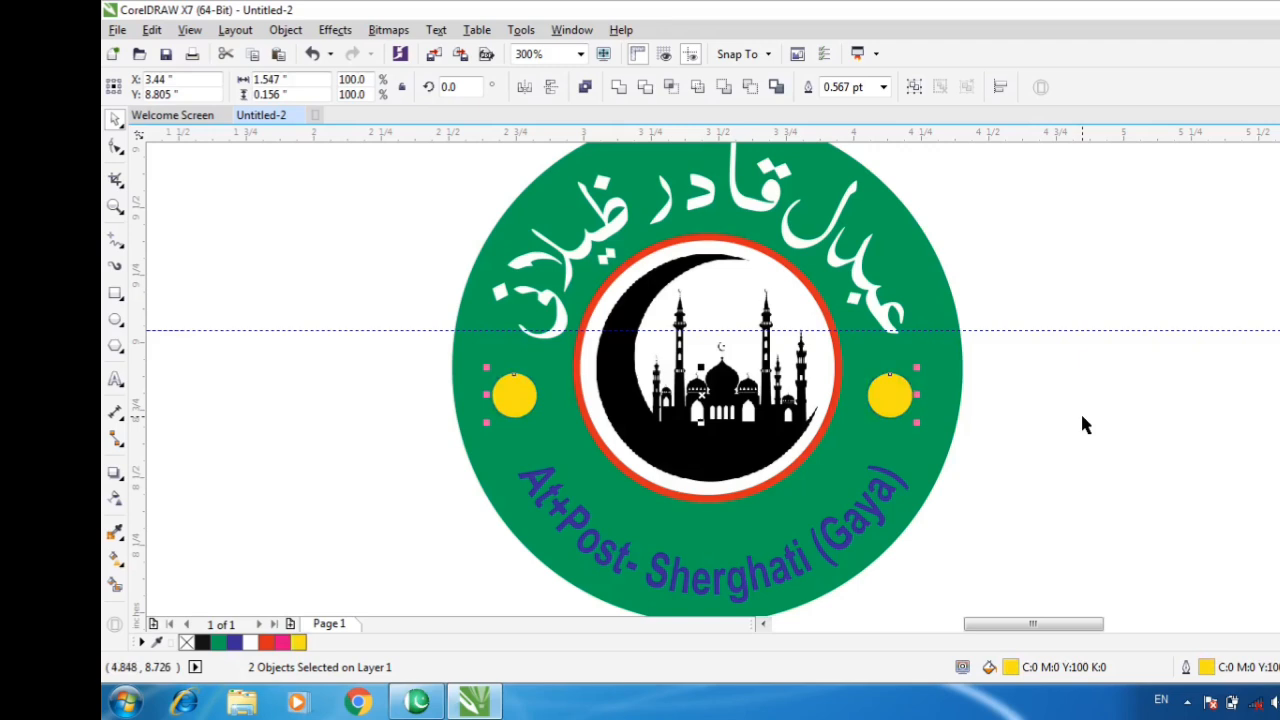
Fill the curved English address line with white and nudge it slightly upward inside the green ring.
left_click(795, 541)
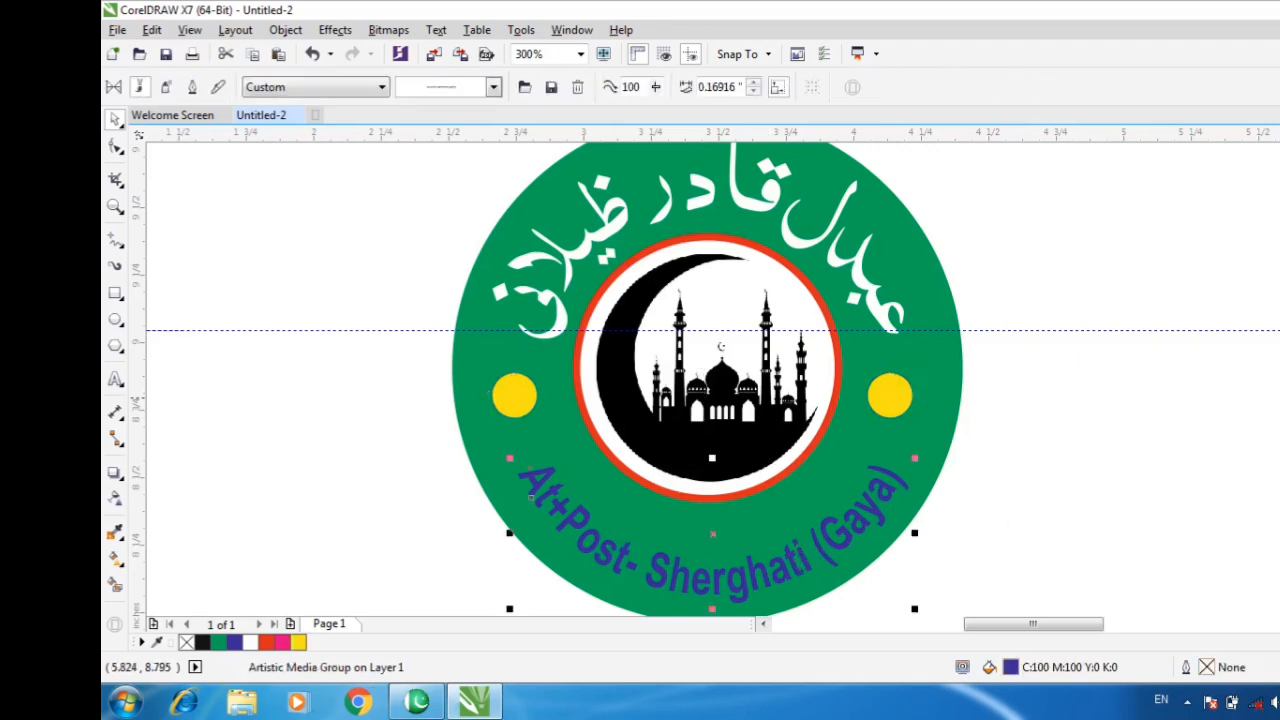
left_click(1279, 394)
left_click(1279, 390)
scroll(829, 422, "down", 1)
key("Escape")
left_click(797, 485)
scroll(797, 485, "up", 1)
key("Up")
key("Up")
key("Up")
key("Up")
key("Up")
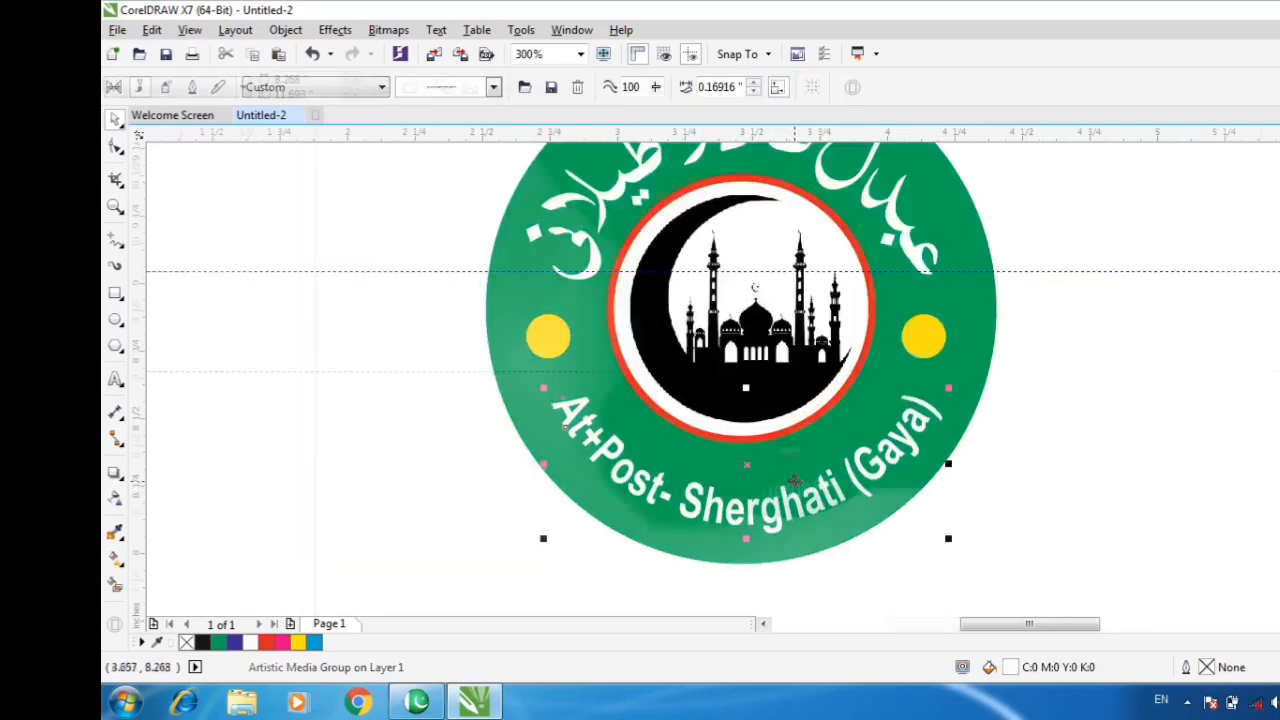
Examine the whole coloured stamp close up and in full-screen preview.
left_click_drag(642, 266, 880, 432)
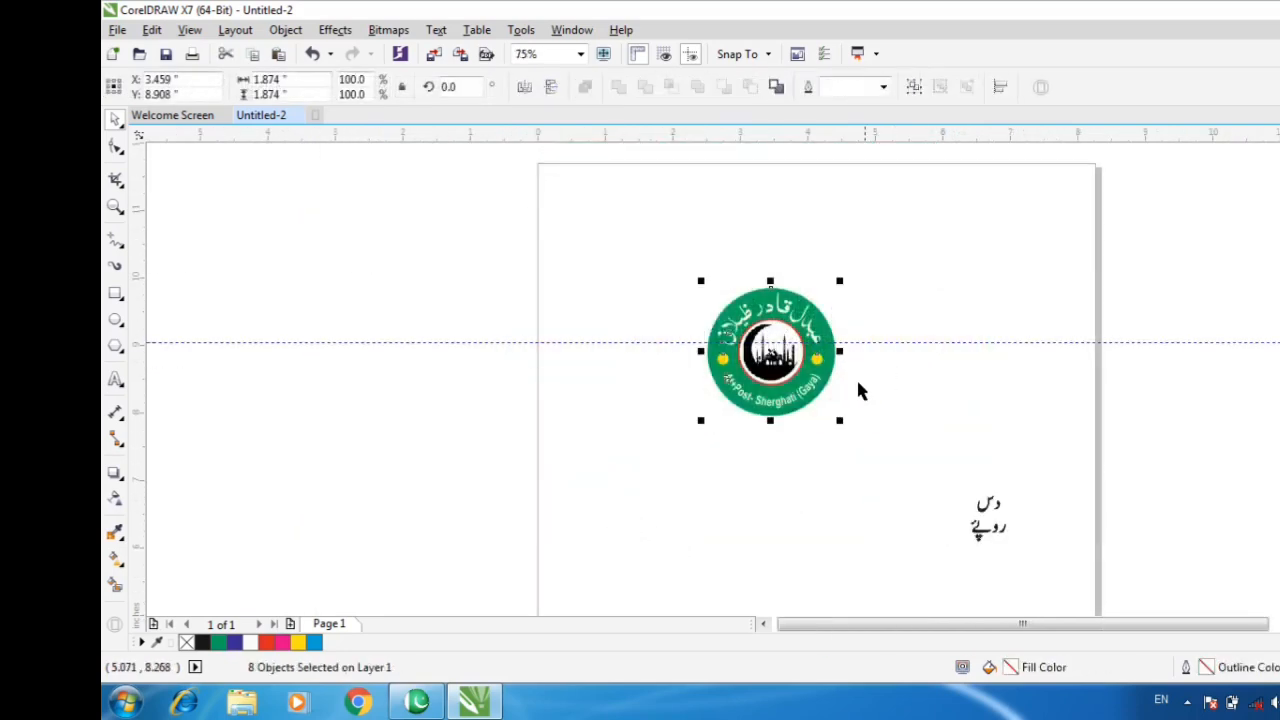
scroll(787, 354, "up", 3)
scroll(688, 377, "down", 1)
scroll(651, 376, "down", 1)
key("F2")
left_click_drag(528, 222, 826, 502)
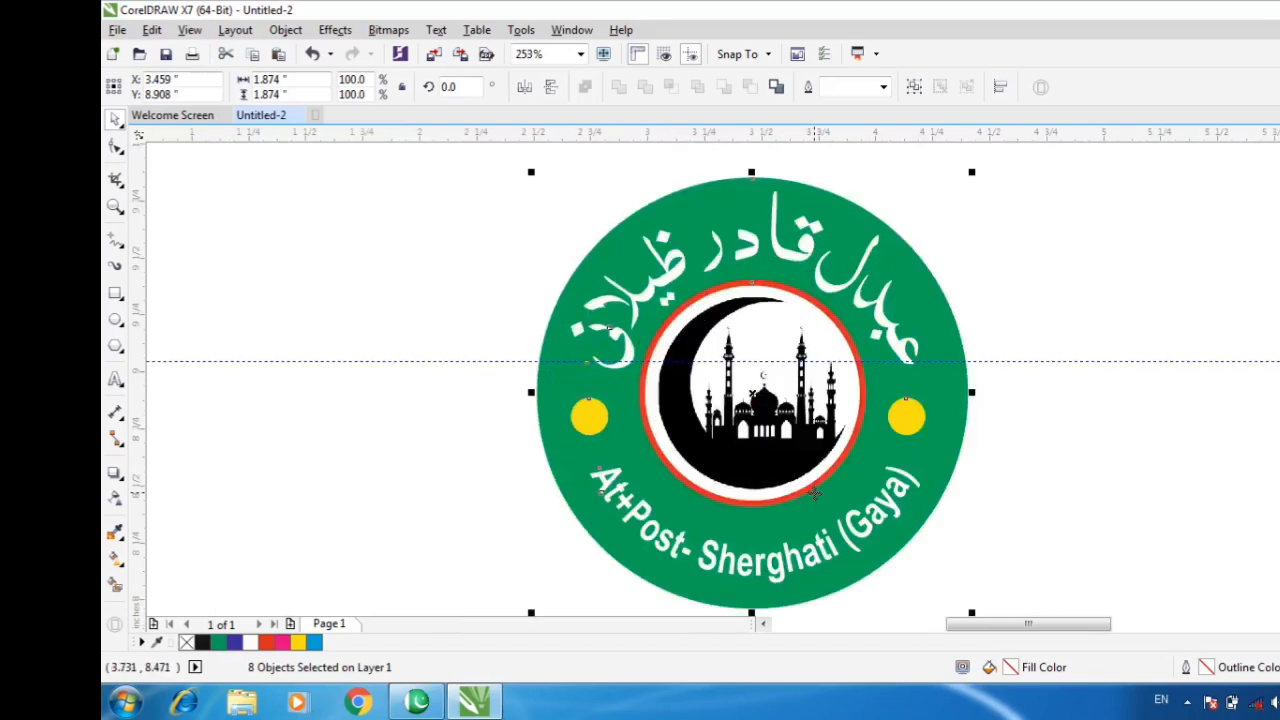
key("F9")
key("Escape")
Duplicate the complete stamp and place the copy directly left of the original.
left_click_drag(561, 204, 945, 476)
left_click_drag(731, 372, 506, 371)
right_click(506, 371)
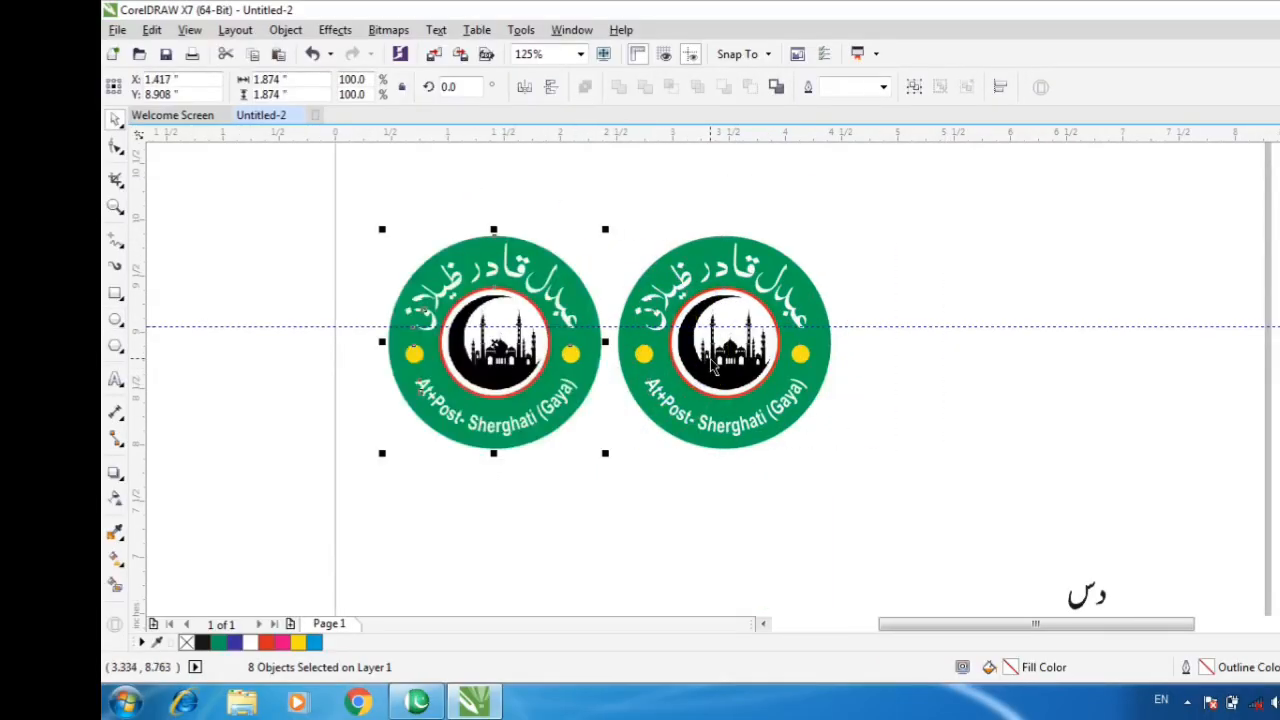
Cut the mosque bitmap out of the right stamp's PowerClip, paste it on the page and move it to the upper right of the stamps.
double_click(721, 356)
right_click(720, 360)
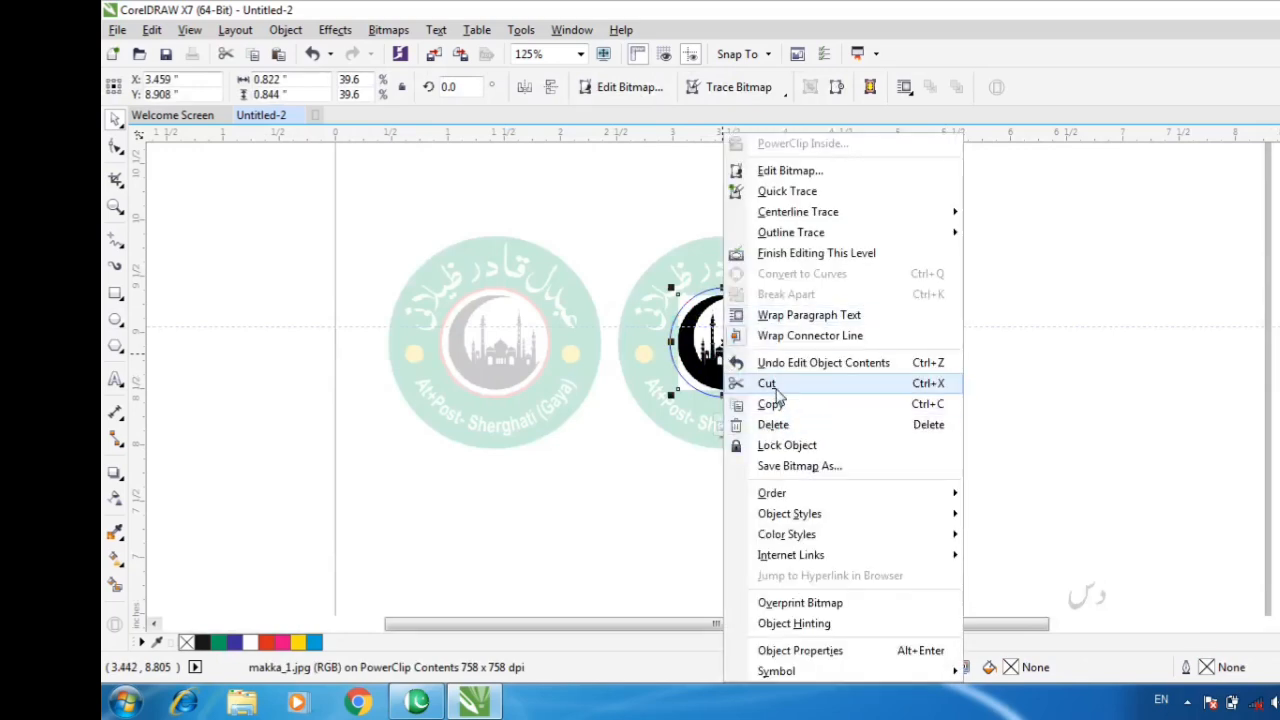
left_click(770, 382)
left_click(1003, 385, "ctrl")
right_click(983, 378)
left_click(1018, 496)
mouse_move(727, 341)
left_mouse_down()
mouse_move(1011, 329)
mouse_move(954, 232)
left_mouse_up()
Trace the mosque bitmap as an outline with the High Quality Image preset, removing the background.
left_click(735, 87)
mouse_move(760, 151)
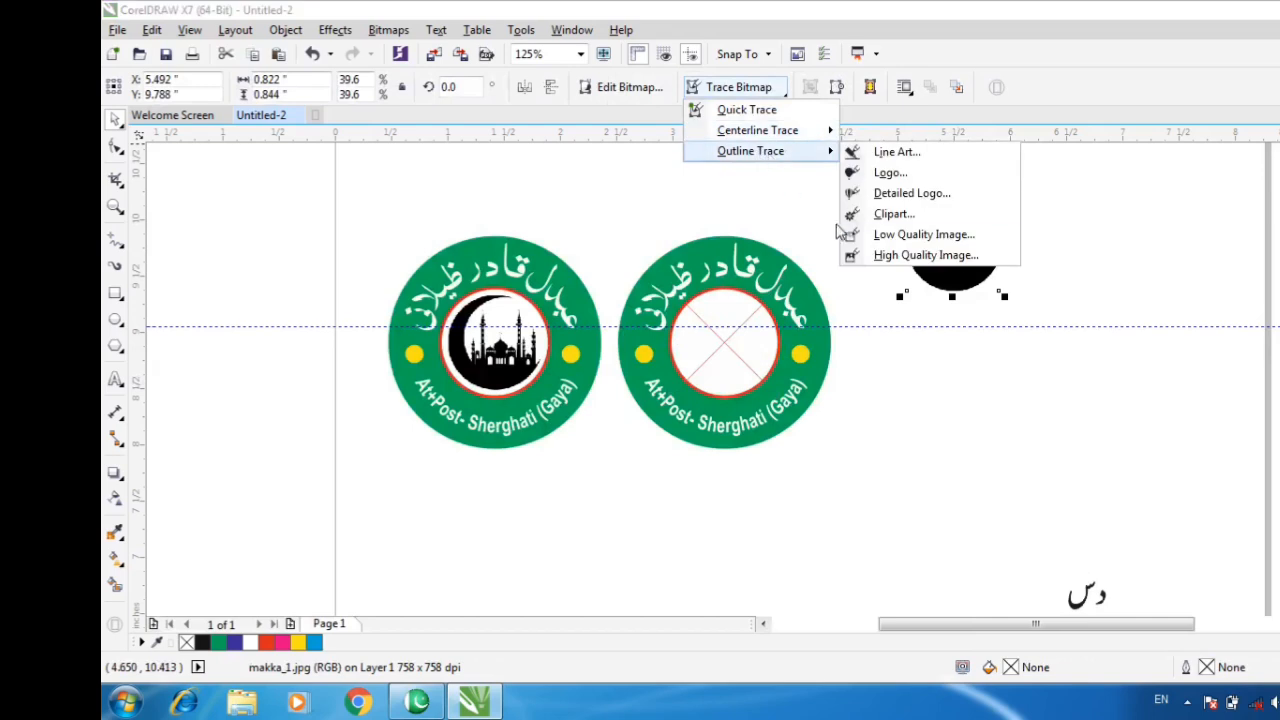
left_click(905, 256)
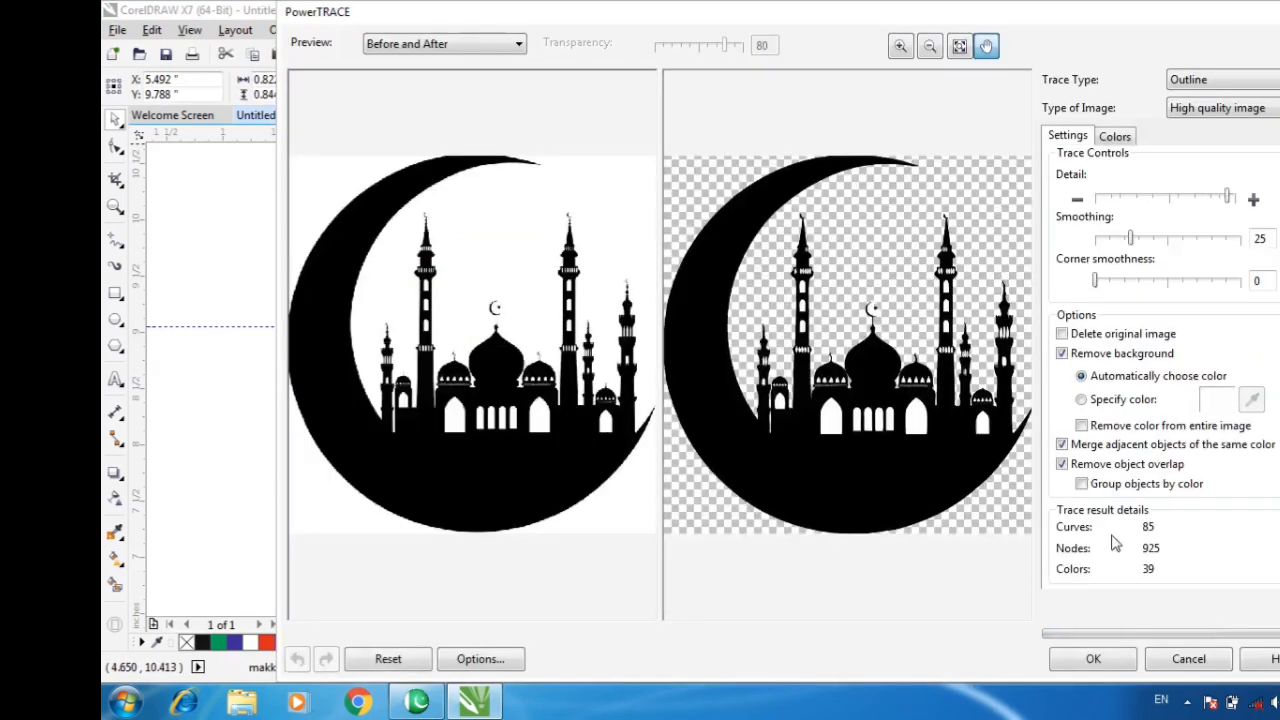
left_click(1078, 666)
Move the traced mosque below the bitmap and delete the original bitmap.
left_click_drag(954, 275, 951, 483)
mouse_move(881, 181)
left_mouse_down()
mouse_move(896, 208)
mouse_move(1025, 290)
left_mouse_up()
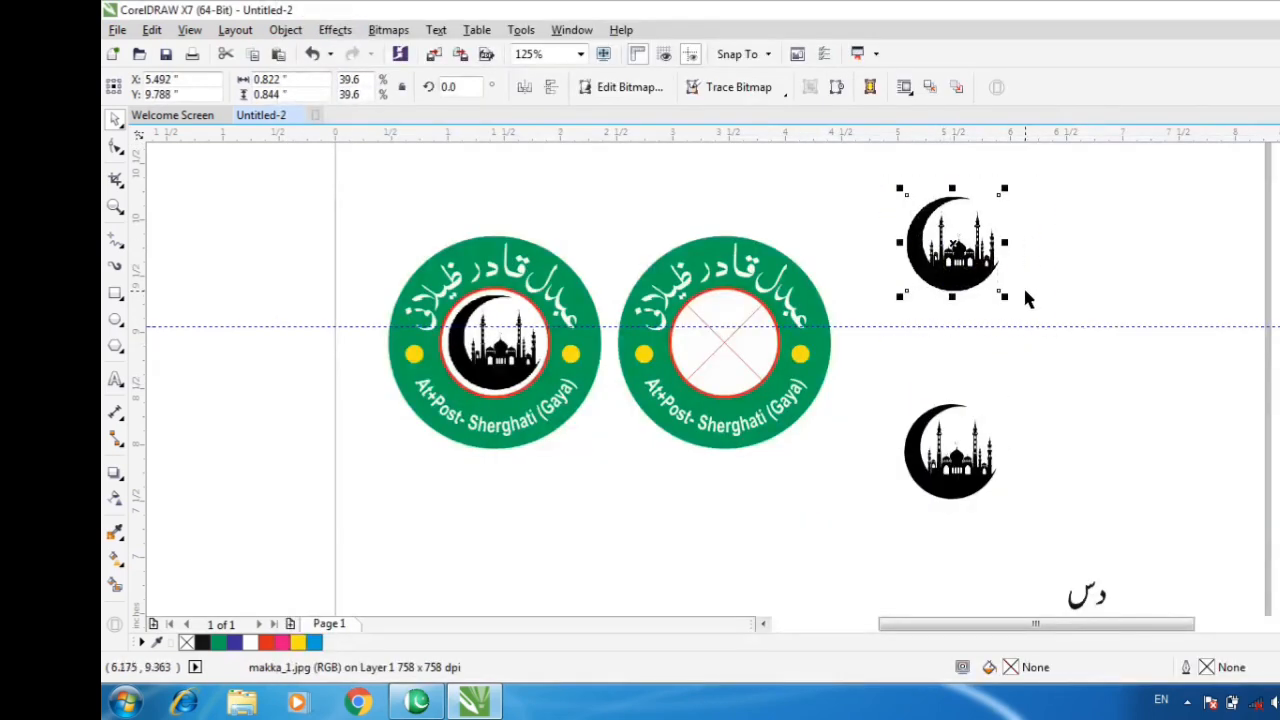
right_click(935, 285)
left_click(966, 423)
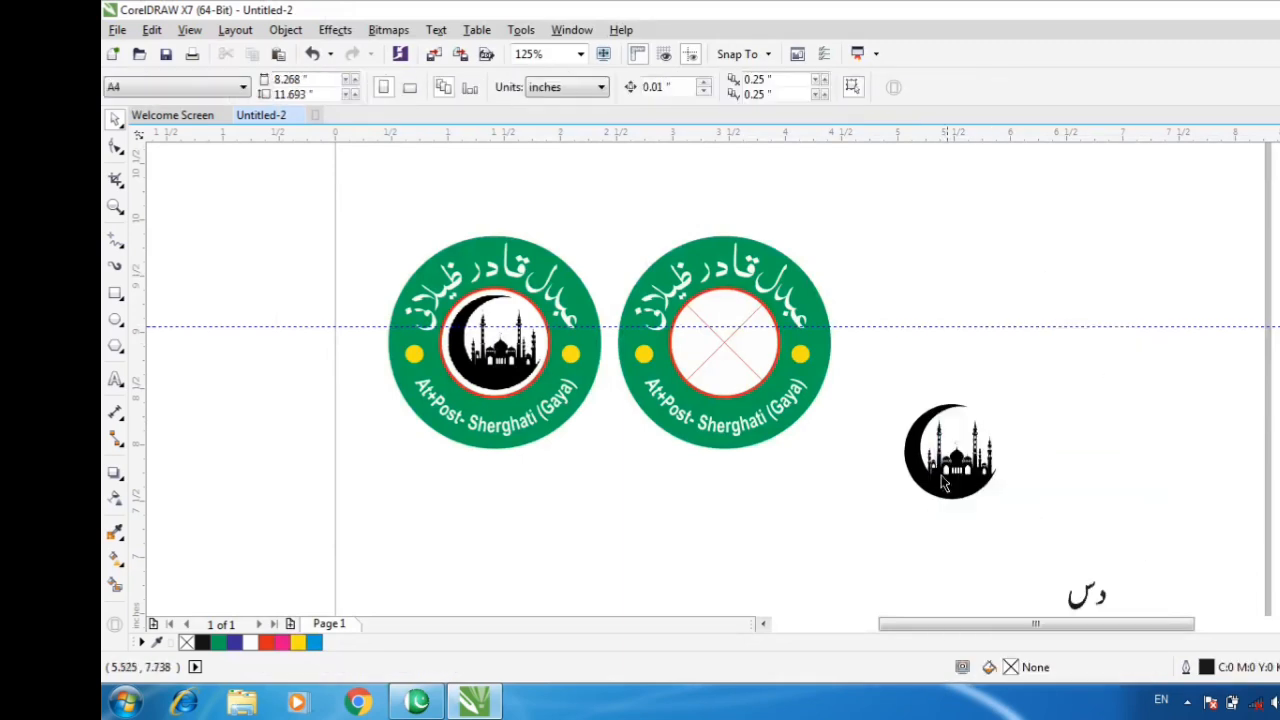
Draw a rectangle about 1.83 by 1.42 inches around the traced mosque, fill it blue and send it to the back of the page.
left_click(115, 295)
left_click_drag(868, 363, 1075, 522)
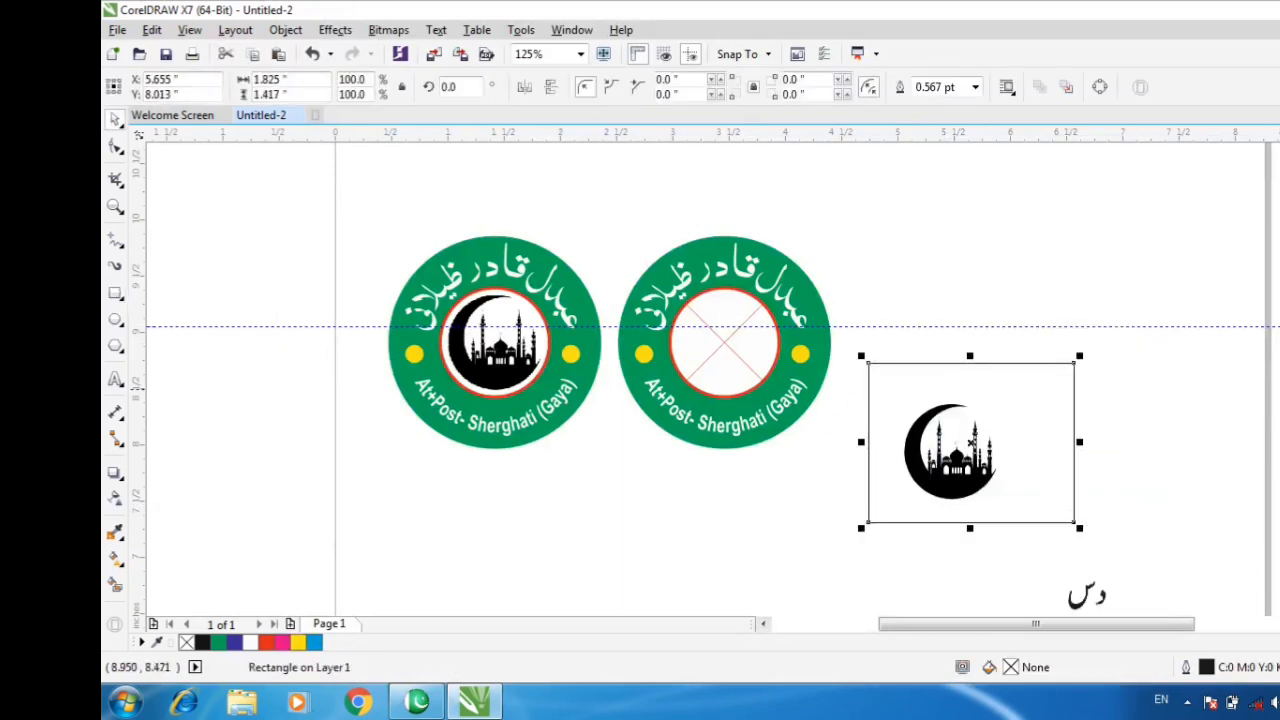
left_click(1279, 391)
right_click(1031, 430)
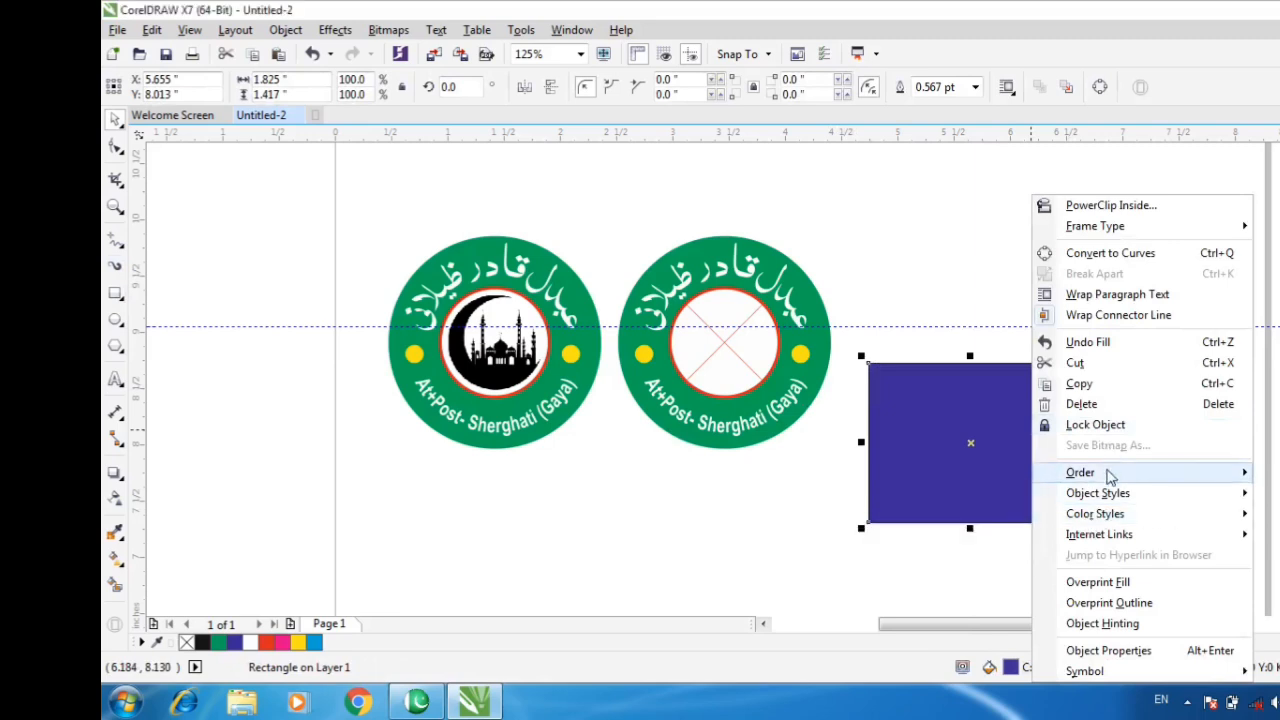
mouse_move(1080, 472)
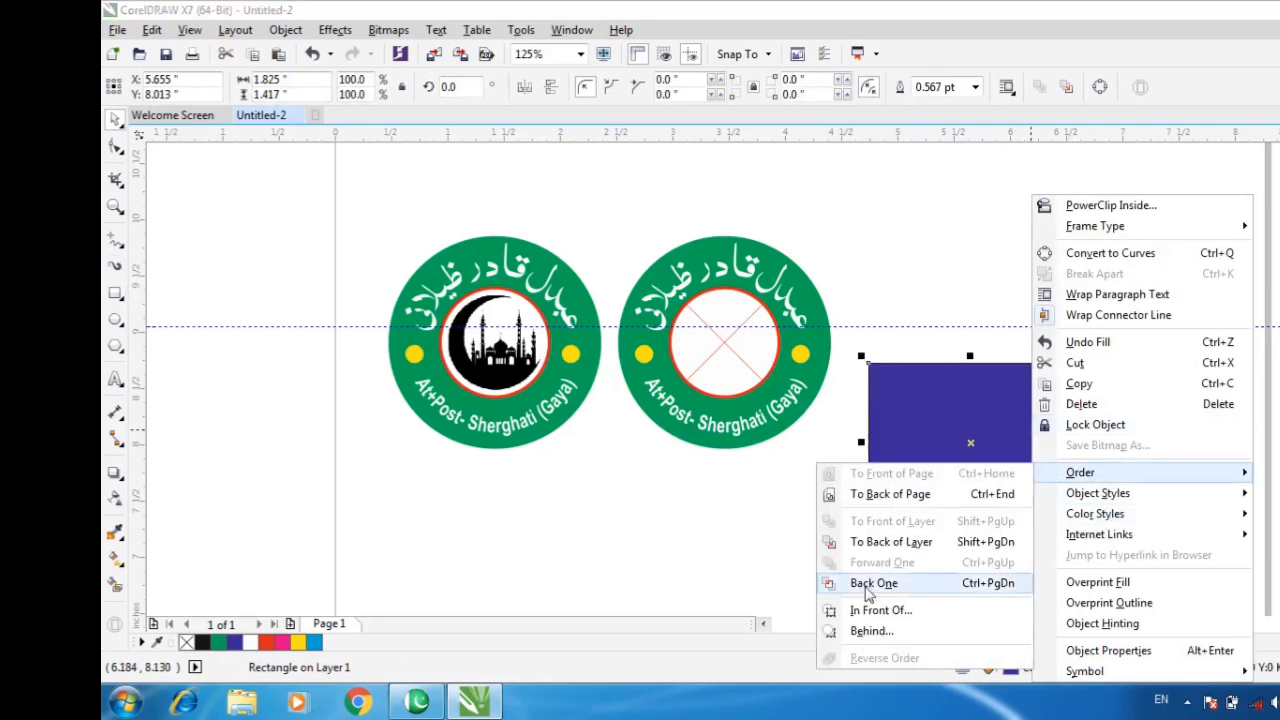
left_click(887, 499)
Ungroup the traced mosque artwork into separate pieces over the blue rectangle.
scroll(981, 438, "up", 2)
left_click(409, 360)
left_click(845, 286)
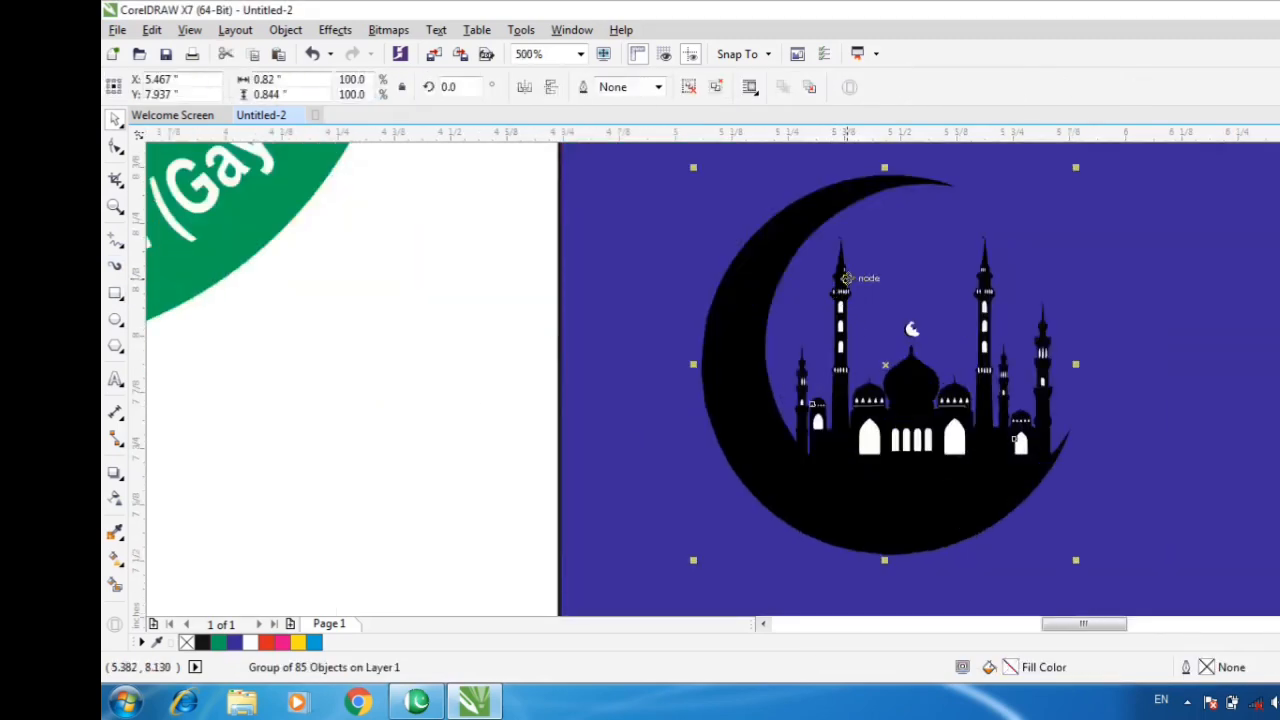
left_click(690, 87)
scroll(909, 237, "up", 2)
left_click(909, 237)
scroll(814, 371, "up", 3)
left_click(529, 429)
right_click(531, 432)
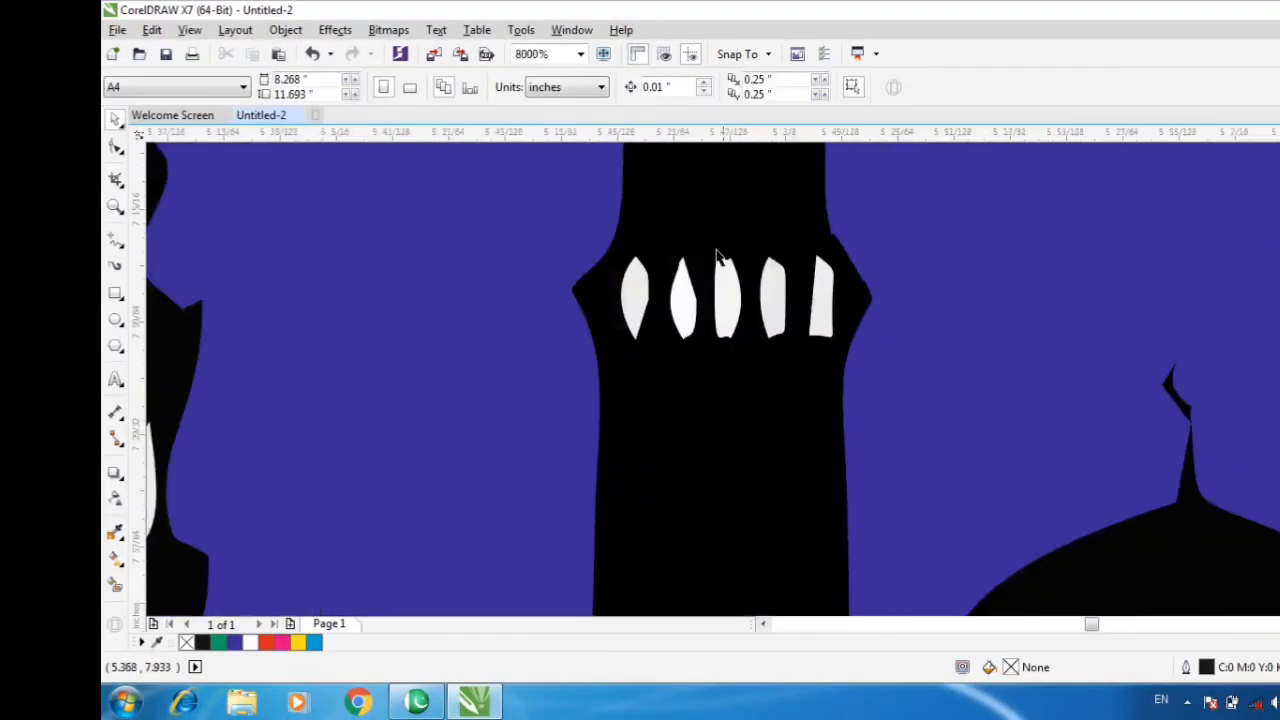
Delete the white window pieces inside the mosque's minarets.
left_click(632, 301)
key("Delete")
left_click(683, 299)
key("Delete")
left_click(729, 297)
key("Delete")
left_click(774, 297)
key("Delete")
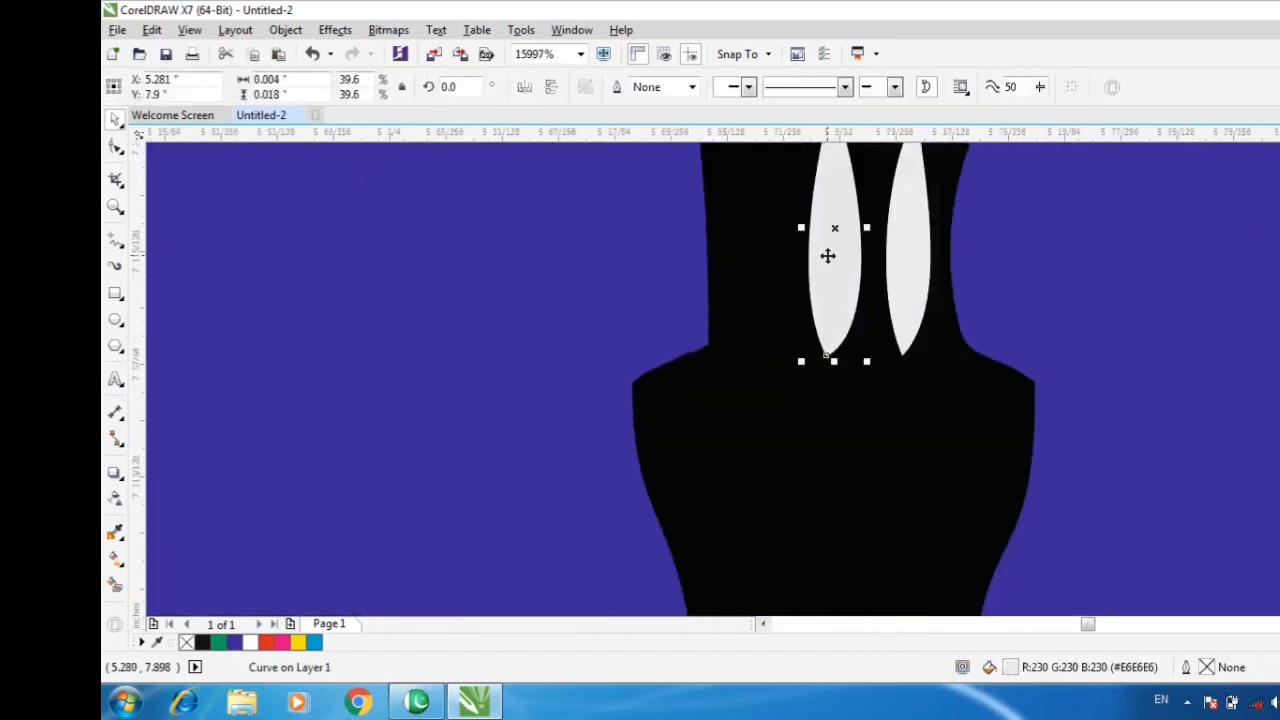
key("Delete")
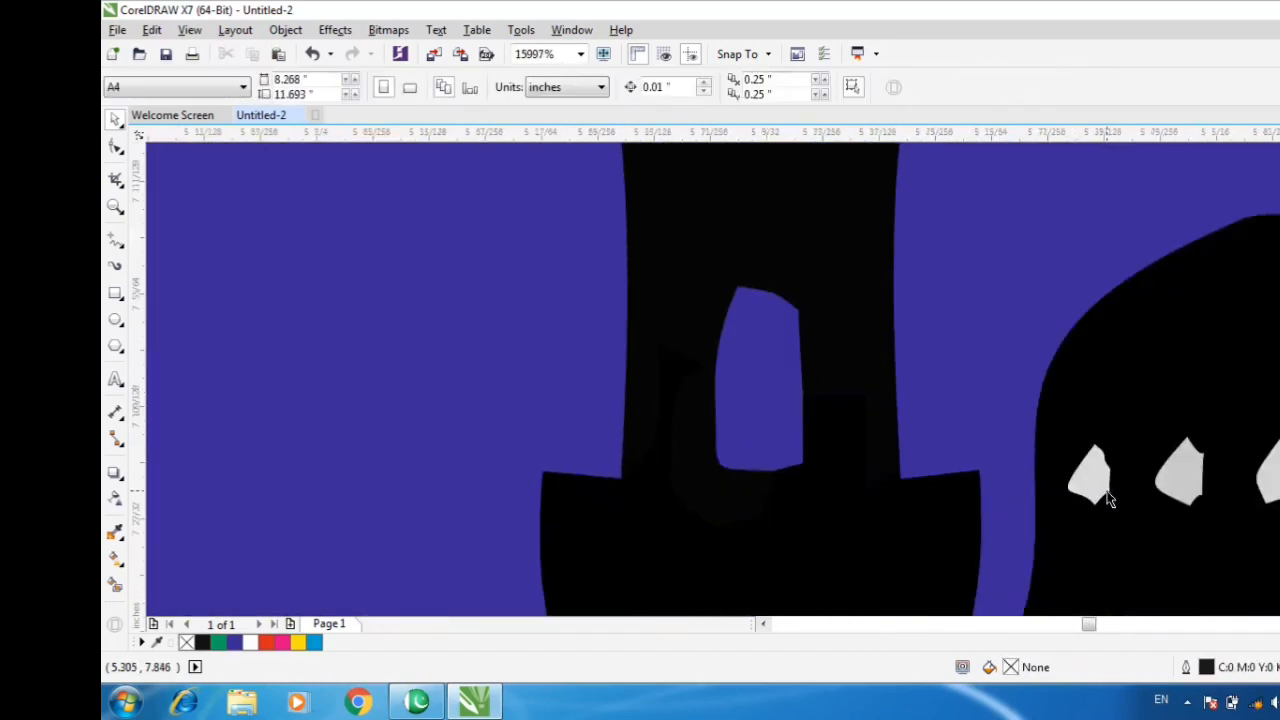
Delete the light grey window pieces across the small dome beside the left minaret.
left_click(1109, 466)
key("Escape")
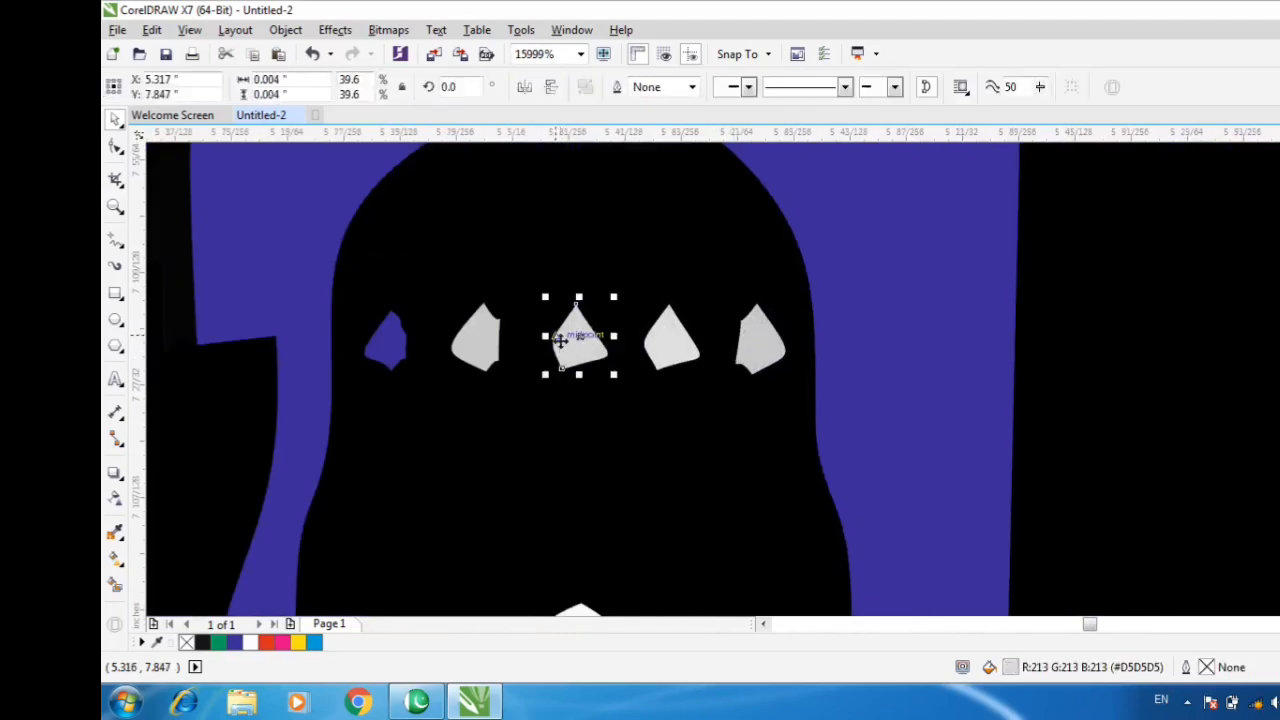
key("Delete")
left_click(480, 337)
key("Delete")
left_click(669, 337)
key("Delete")
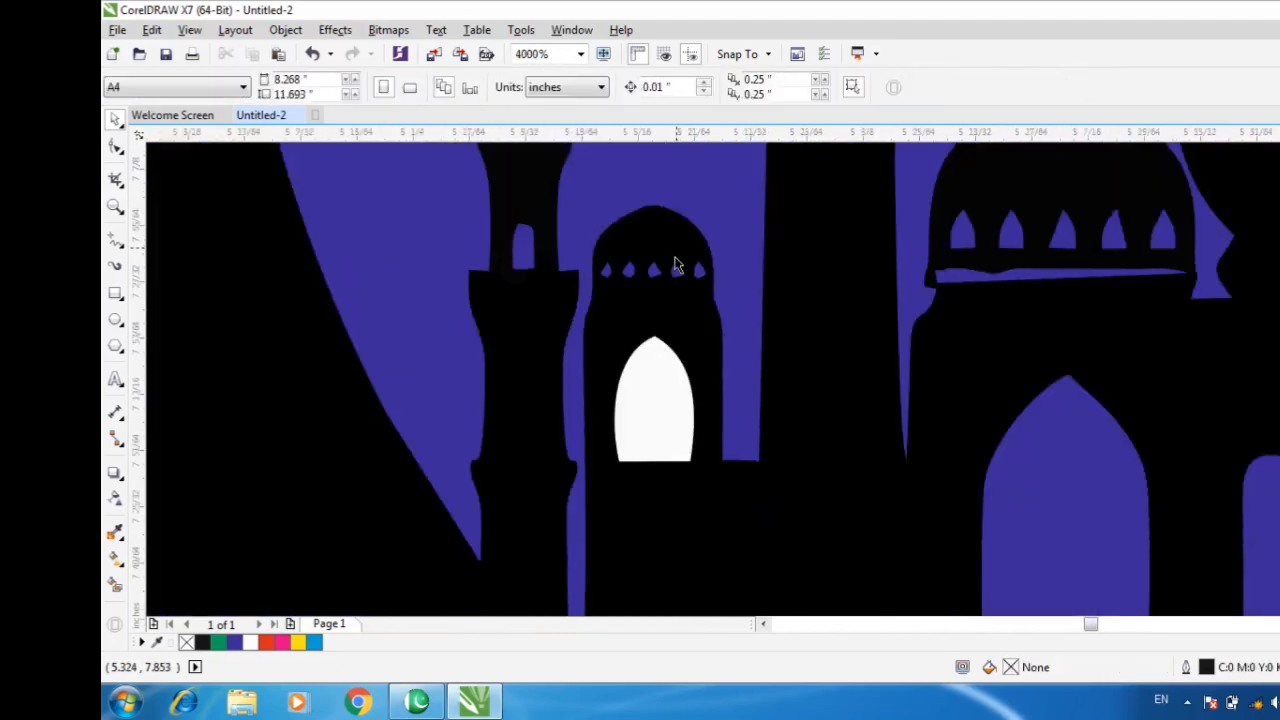
Combine all the mosque pieces into a single curve and delete the blue rectangle behind it.
scroll(675, 265, "down", 10)
left_click_drag(500, 257, 862, 465)
left_click_drag(514, 236, 855, 518)
left_click(590, 88)
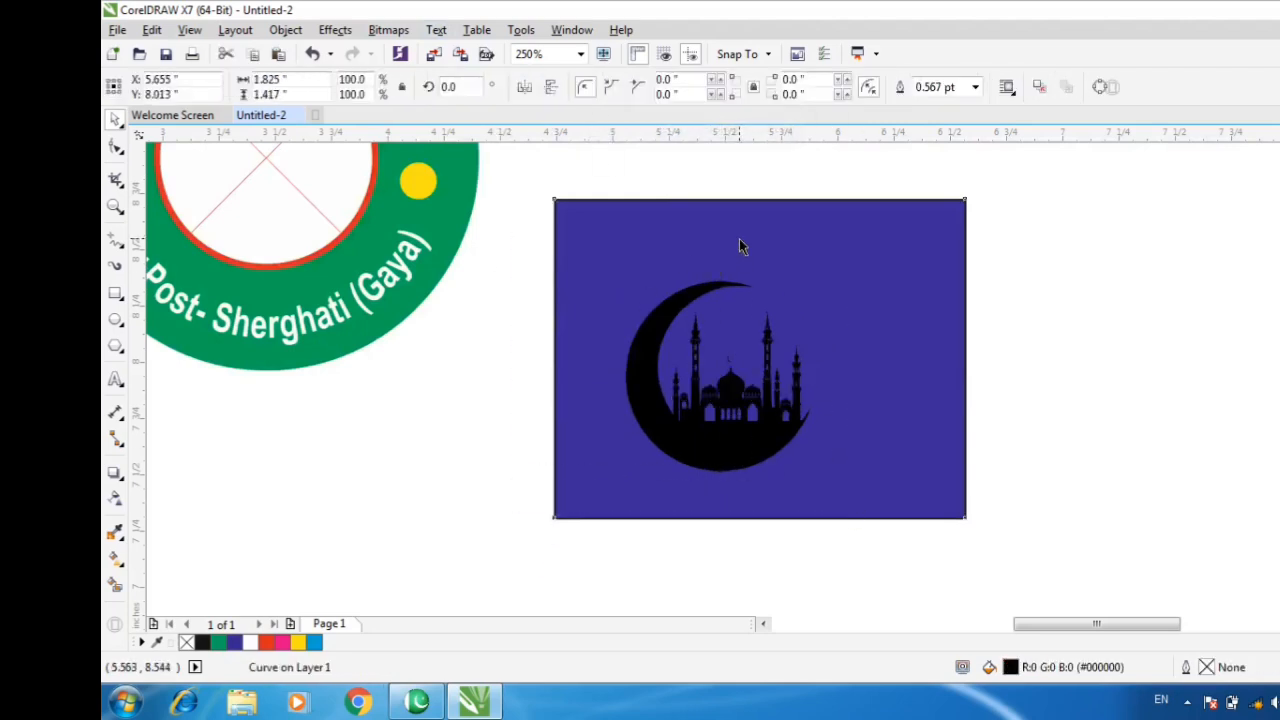
left_click(751, 223)
right_click(752, 222)
left_click(806, 403)
Place the mosque curve inside the right stamp's empty PowerClip circle and fill it red.
left_click(665, 345)
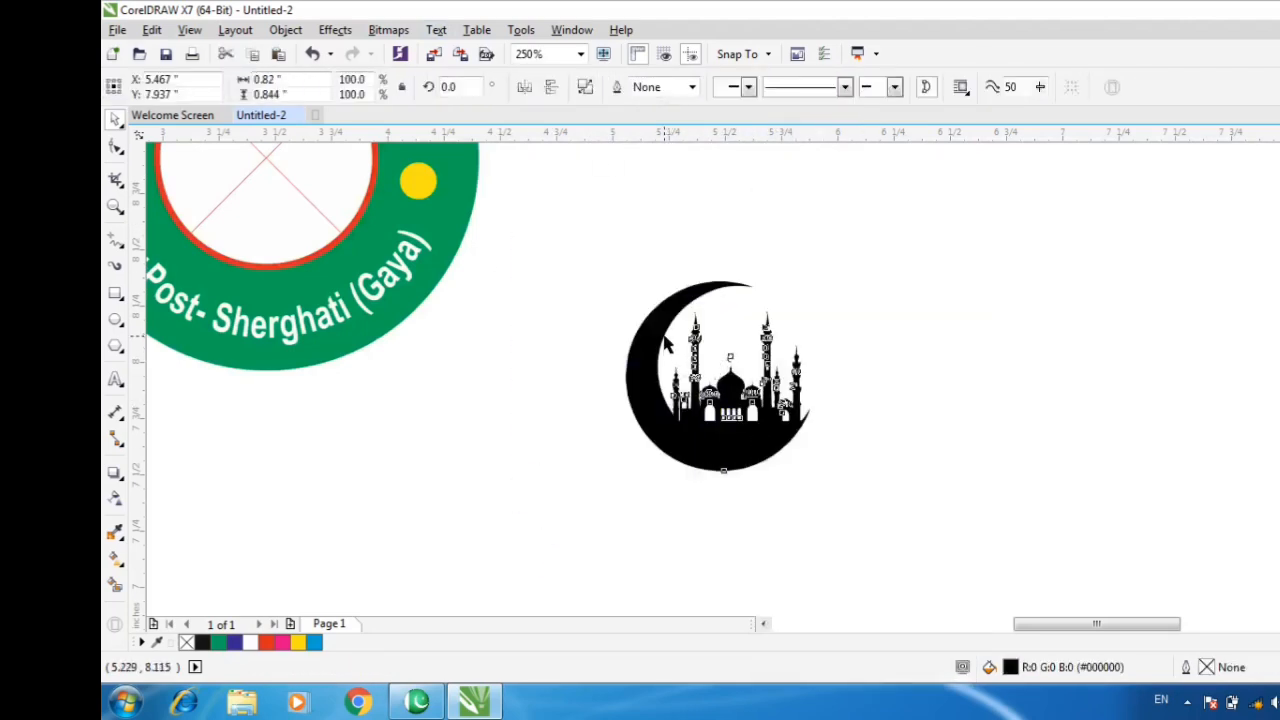
scroll(665, 345, "down", 2)
left_click_drag(788, 420, 565, 328)
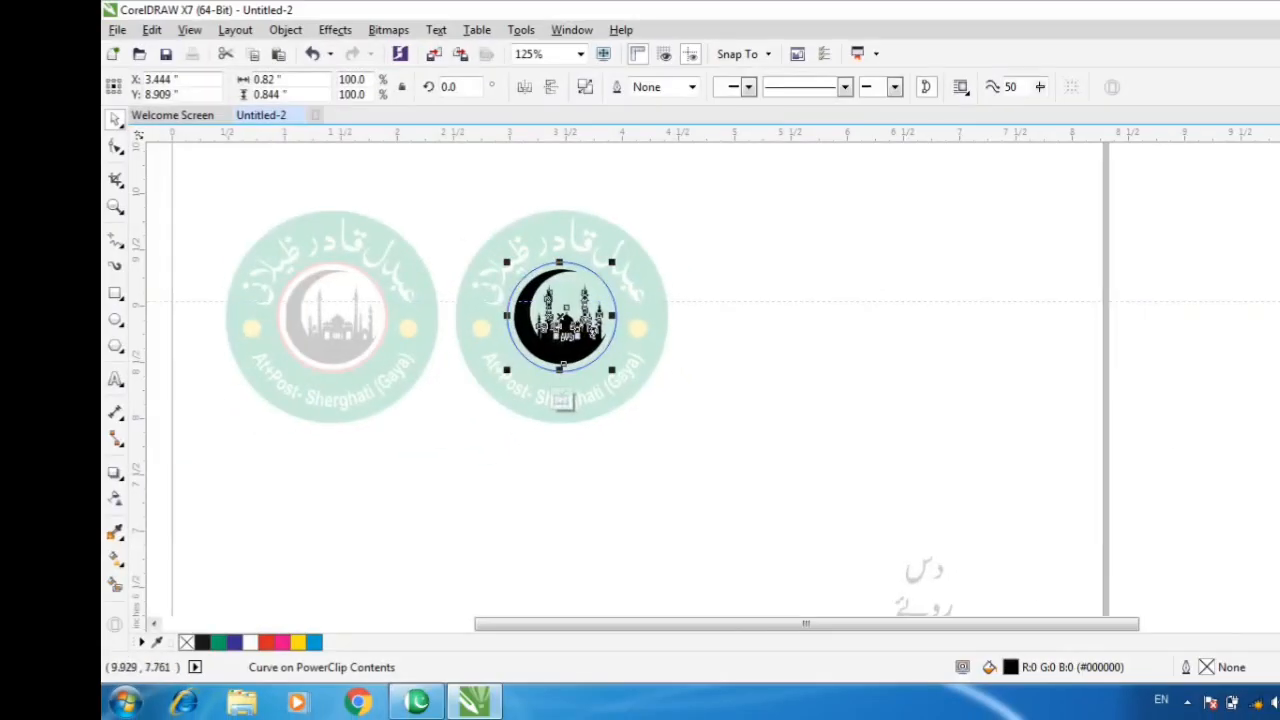
left_click(1279, 385)
left_click(564, 399)
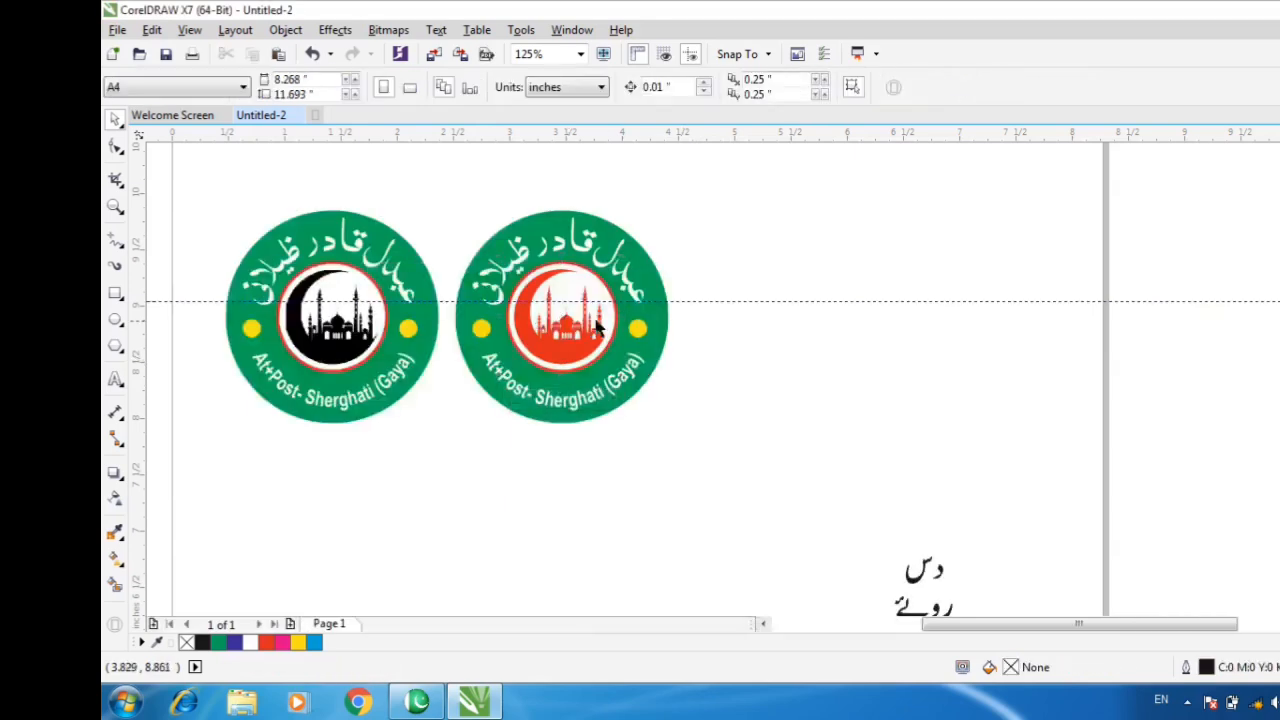
Colour the outline of the left stamp's outer circle red.
scroll(544, 309, "up", 3)
scroll(784, 329, "down", 2)
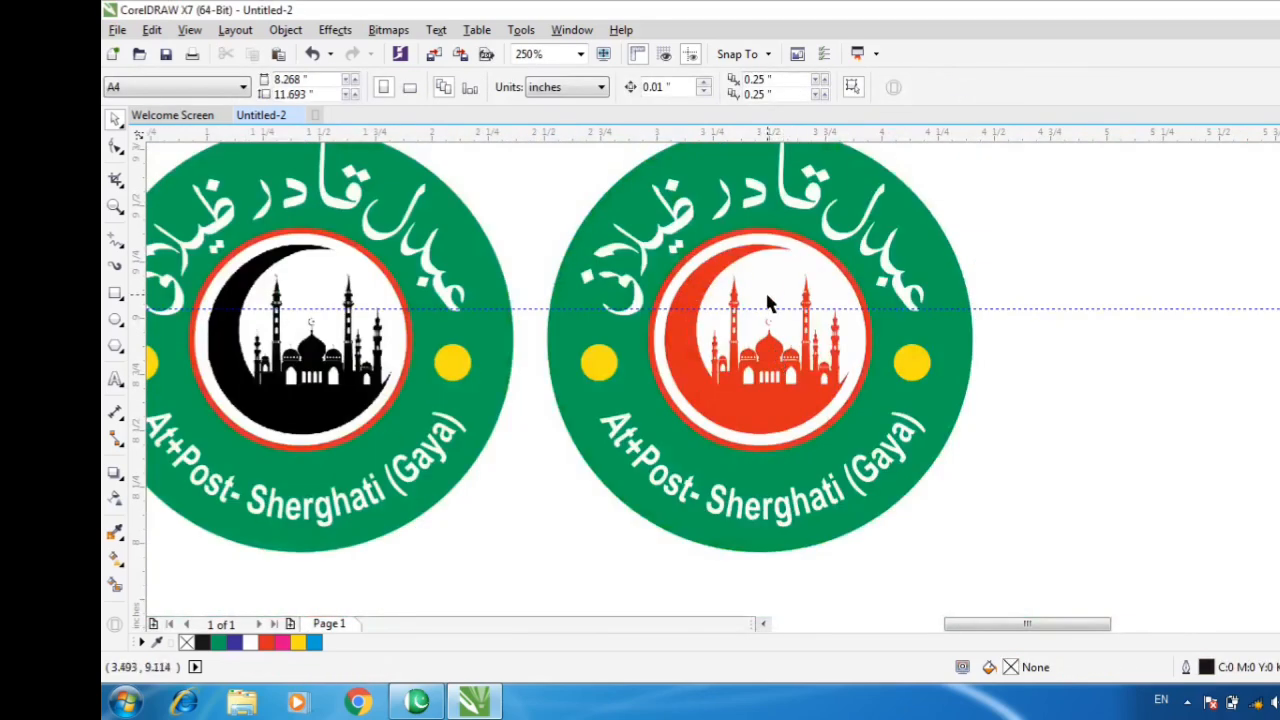
scroll(754, 308, "down", 1)
scroll(580, 231, "up", 2)
left_click(580, 232)
scroll(696, 209, "down", 1)
left_click(688, 240)
left_click(688, 250)
scroll(751, 201, "down", 1)
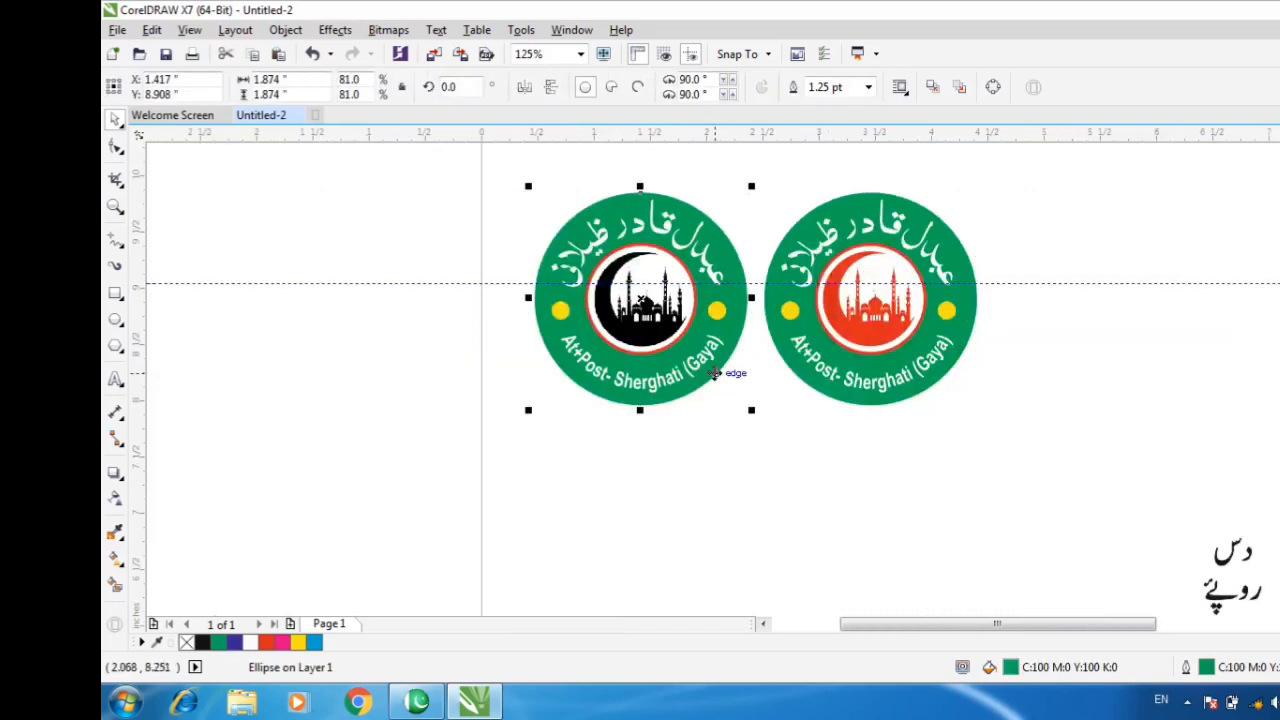
scroll(714, 373, "up", 2)
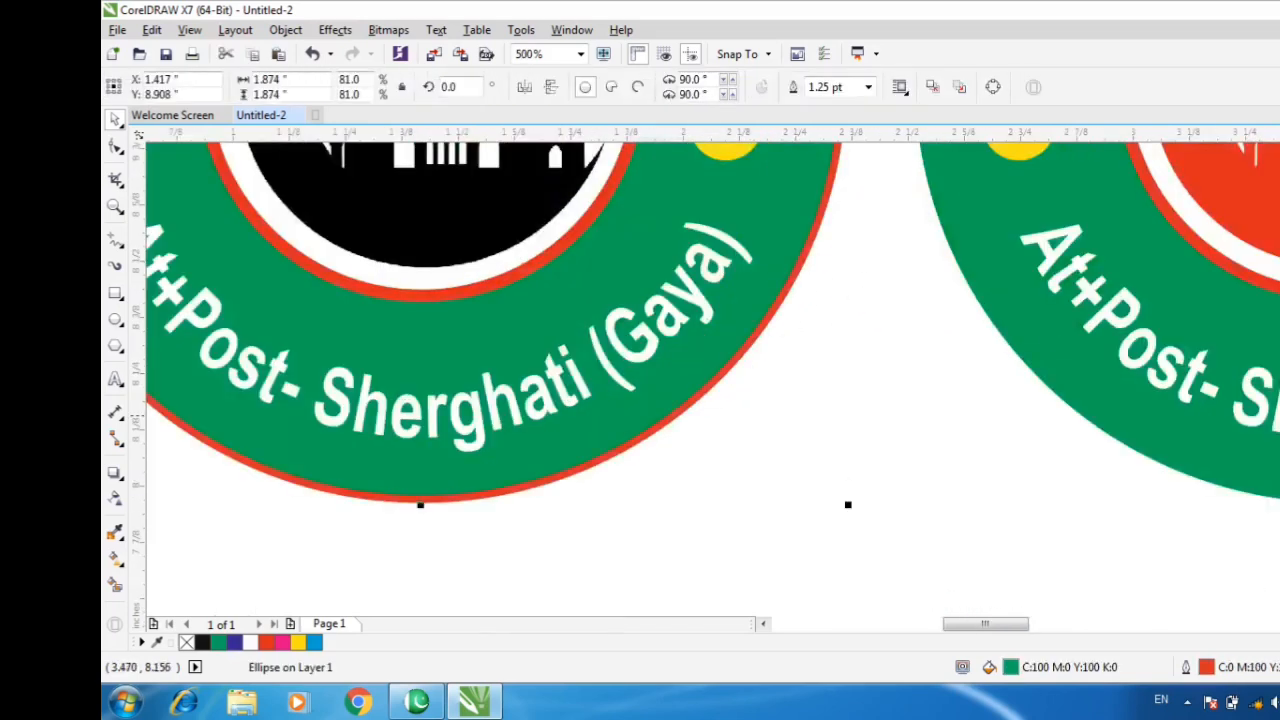
Try a red outline on the right stamp's outer circle, and finally colour it blue.
scroll(826, 429, "down", 2)
left_click(826, 430)
left_click(909, 231)
left_click(1006, 418)
scroll(1006, 283, "up", 2)
left_click(997, 233)
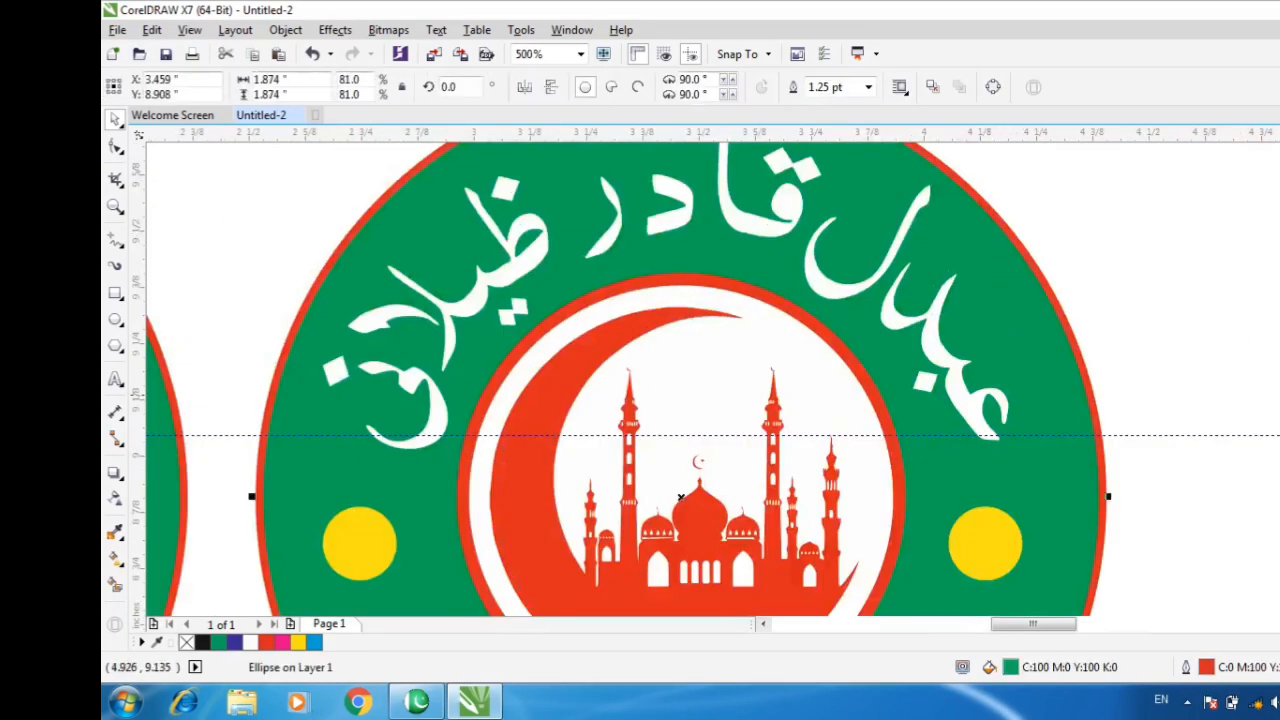
scroll(888, 291, "down", 2)
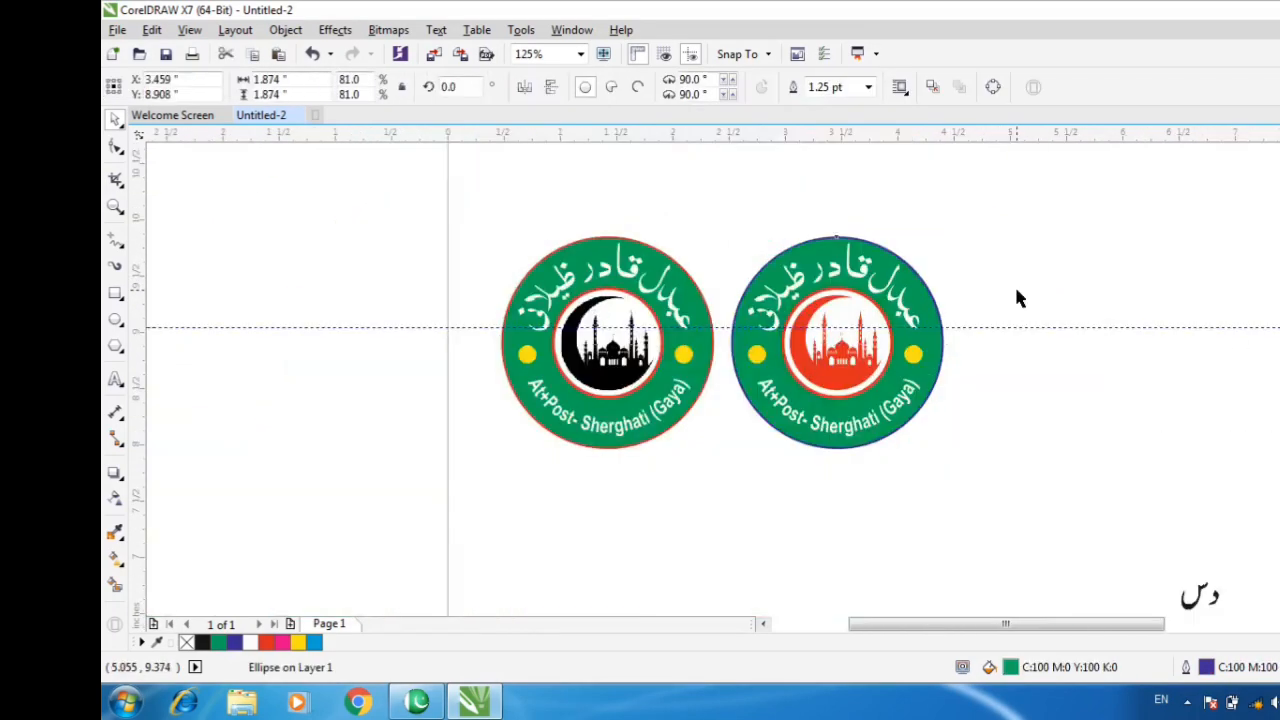